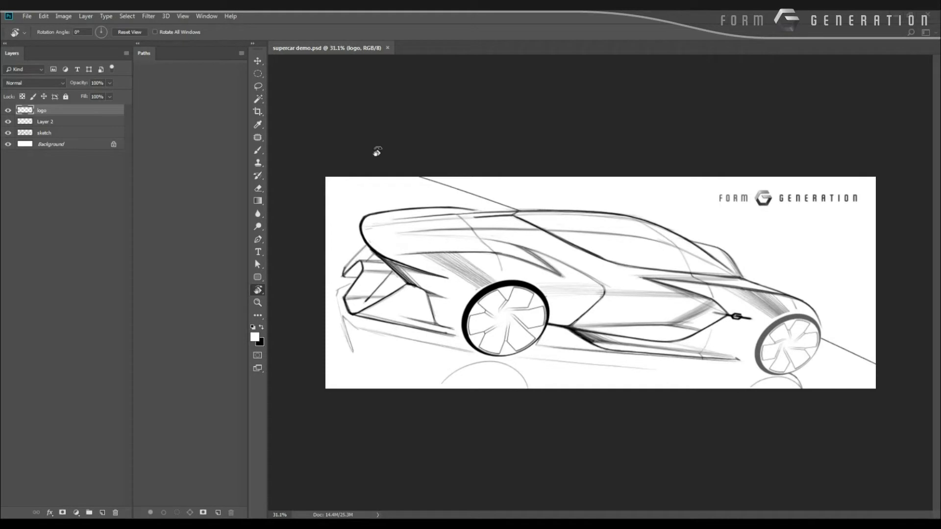
Step: Add a new empty layer and place it between the sketch layer and the Background
{"action": "key", "text": "v"}
{"action": "left_click_drag", "start_coordinate": [377, 194], "coordinate": [334, 186]}
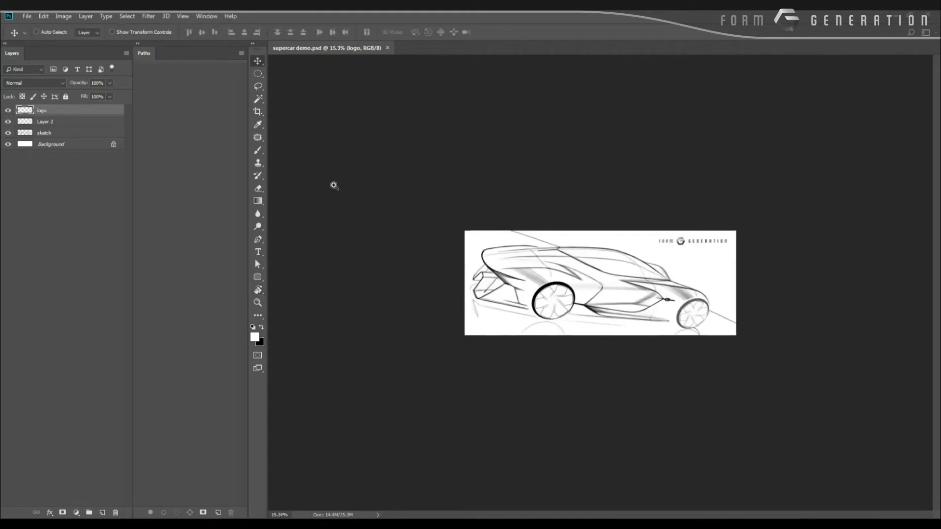
{"action": "key", "text": "ctrl+0"}
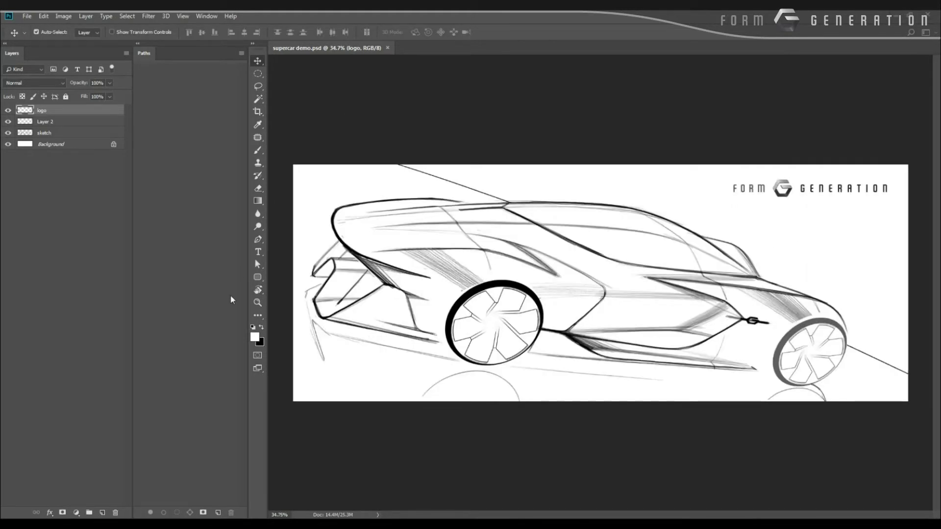
{"action": "key", "text": "ctrl+shift+n"}
{"action": "key", "text": "Return"}
{"action": "key", "text": "ctrl+["}
{"action": "key", "text": "ctrl+["}
{"action": "key", "text": "ctrl+["}
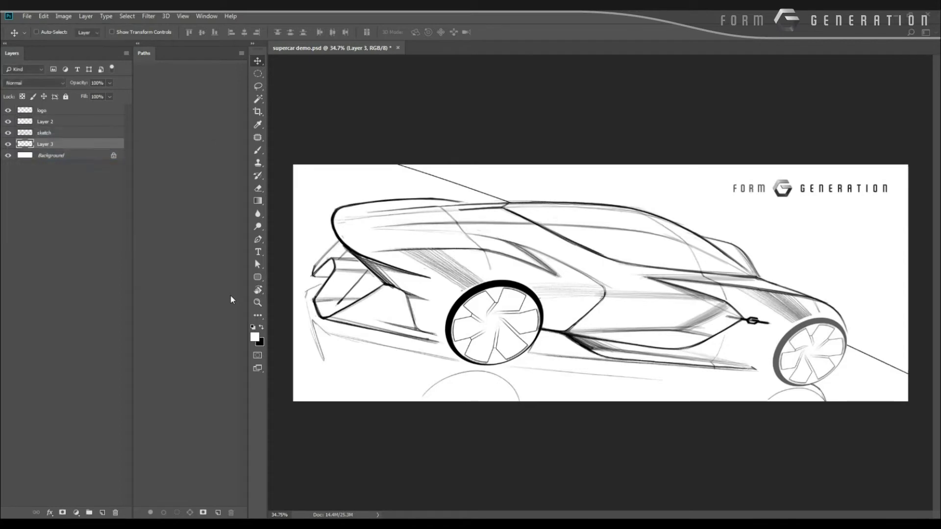
Step: Fill the new layer with a dark navy blue and slightly reduce its saturation with Hue/Saturation
{"action": "left_click", "coordinate": [254, 336]}
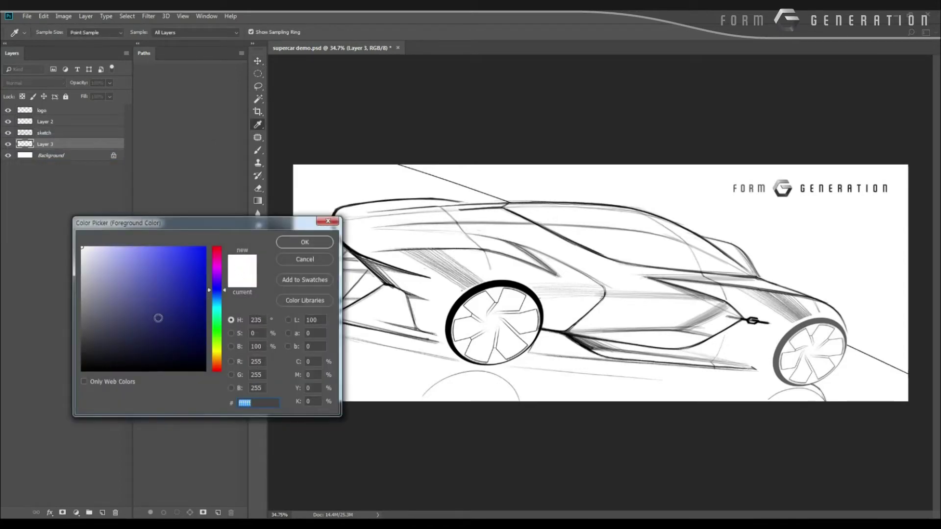
{"action": "left_click_drag", "start_coordinate": [158, 318], "coordinate": [130, 344]}
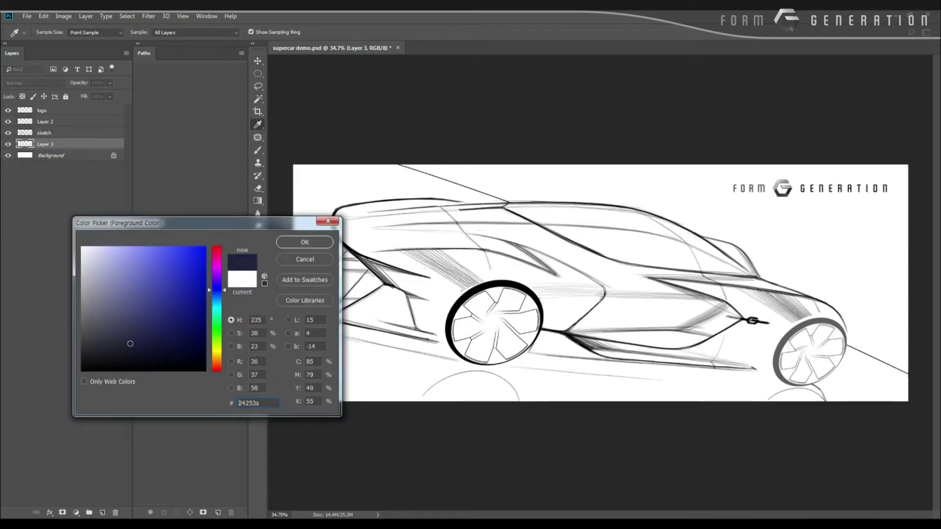
{"action": "key", "text": "Return"}
{"action": "key", "text": "alt+BackSpace"}
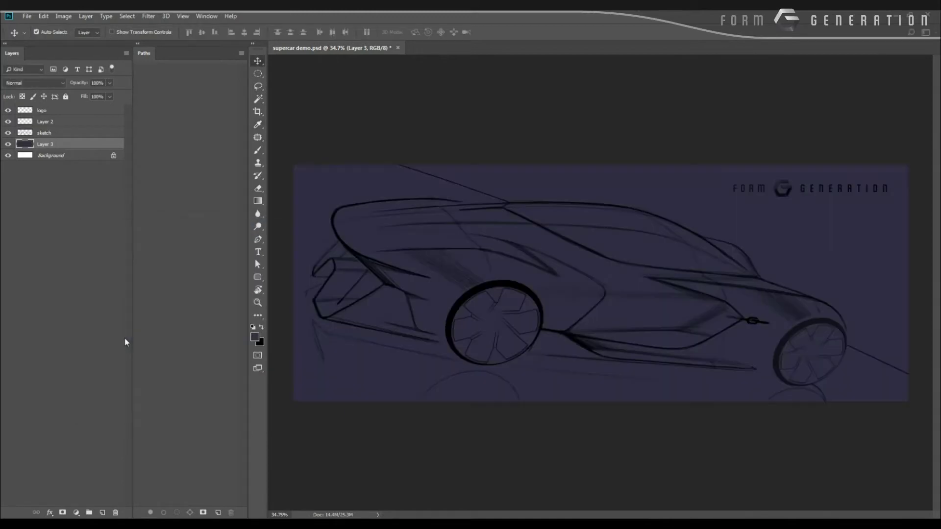
{"action": "key", "text": "ctrl+u"}
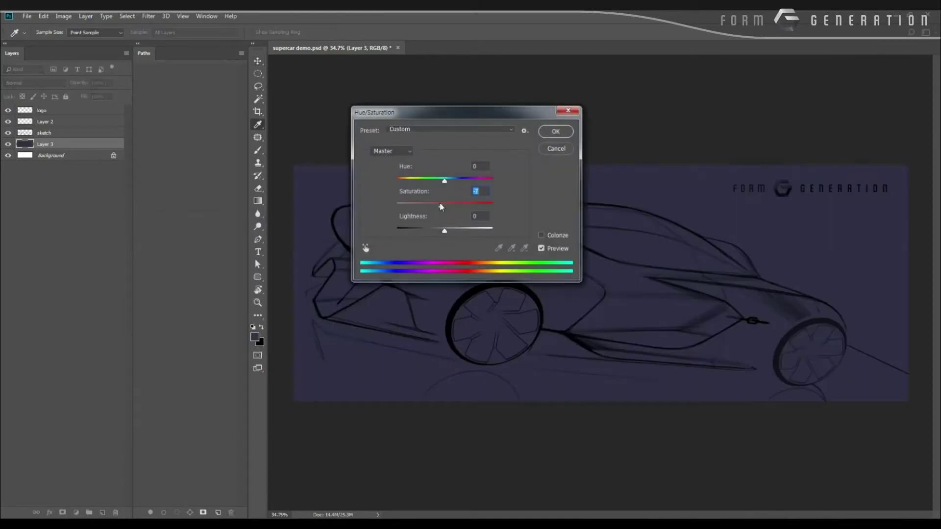
{"action": "key", "text": "Return"}
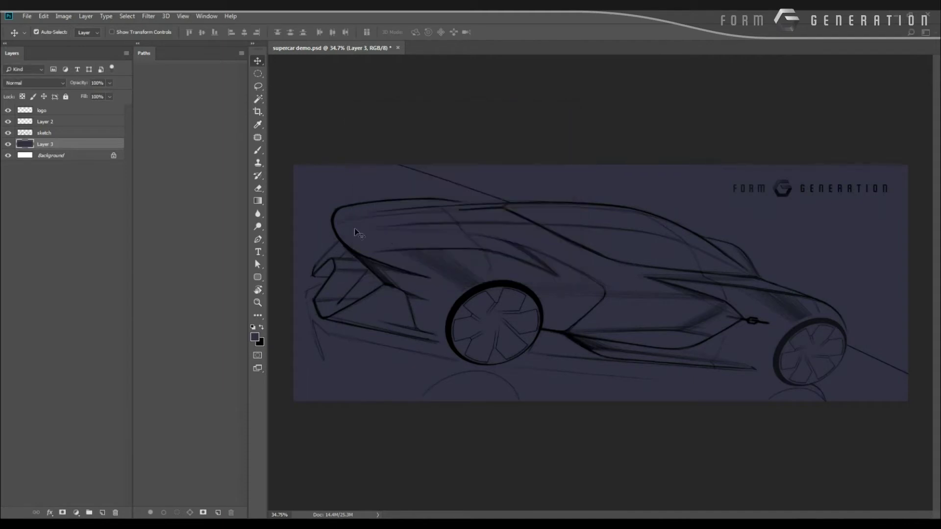
Step: Invert the sketch layer's colours and set it to Screen blending at 20% opacity
{"action": "left_click", "coordinate": [45, 134]}
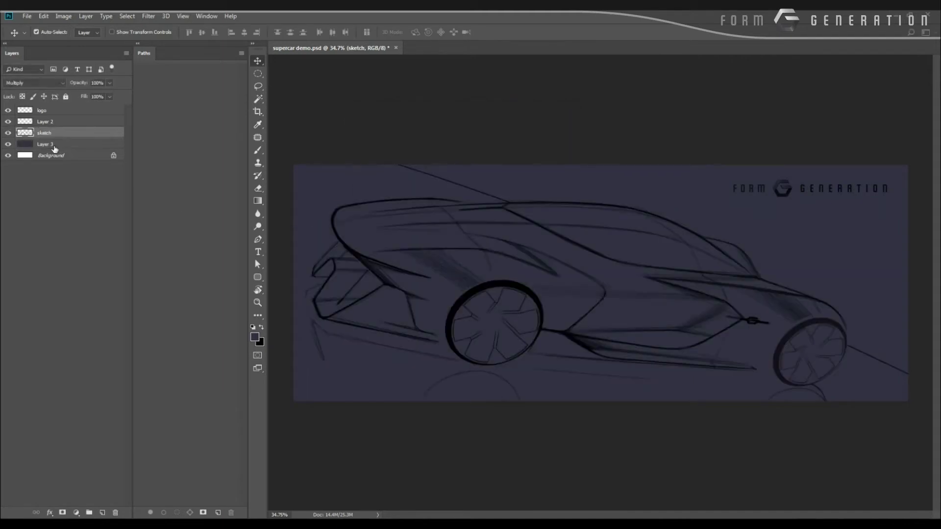
{"action": "key", "text": "ctrl+i"}
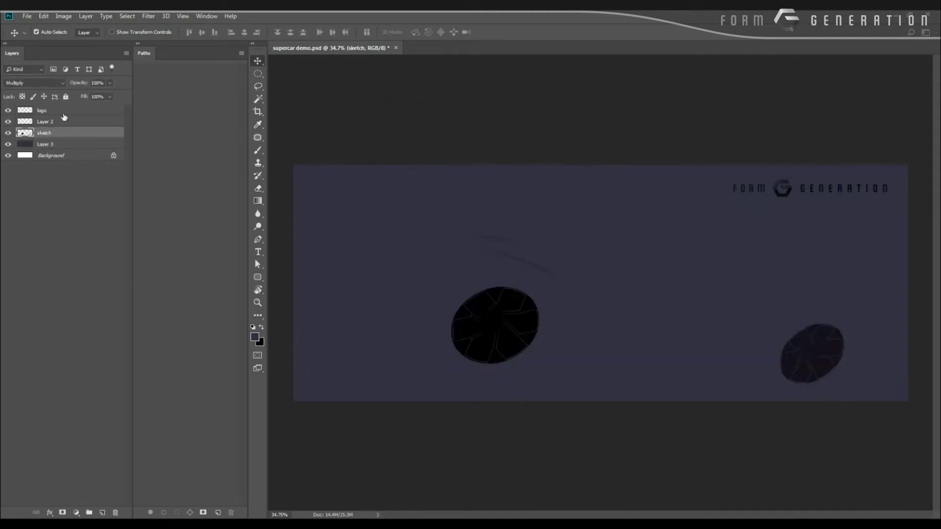
{"action": "left_click", "coordinate": [43, 83]}
{"action": "left_click", "coordinate": [14, 168]}
{"action": "left_click_drag", "start_coordinate": [78, 83], "coordinate": [68, 86]}
{"action": "type", "text": "20"}
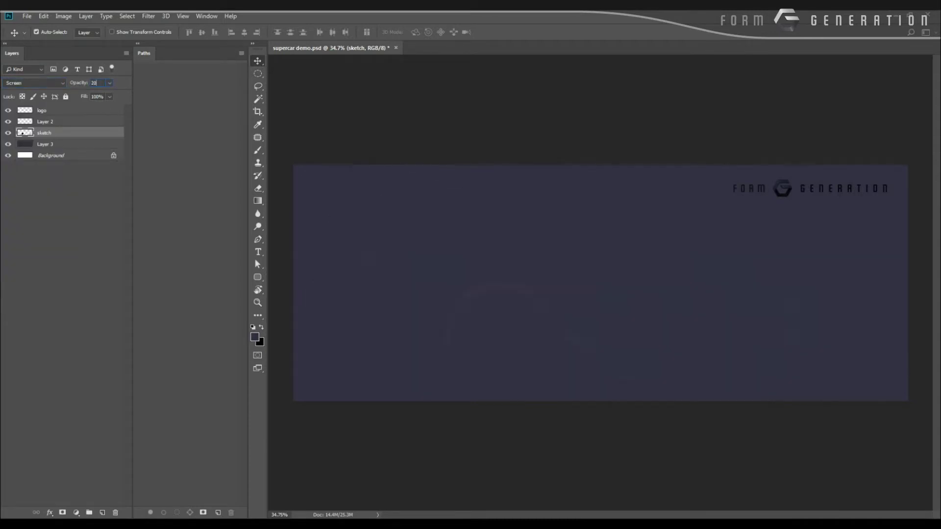
Step: Add a layer above the navy fill and set the Pen tool's shape fill to dark red
{"action": "left_click", "coordinate": [54, 145]}
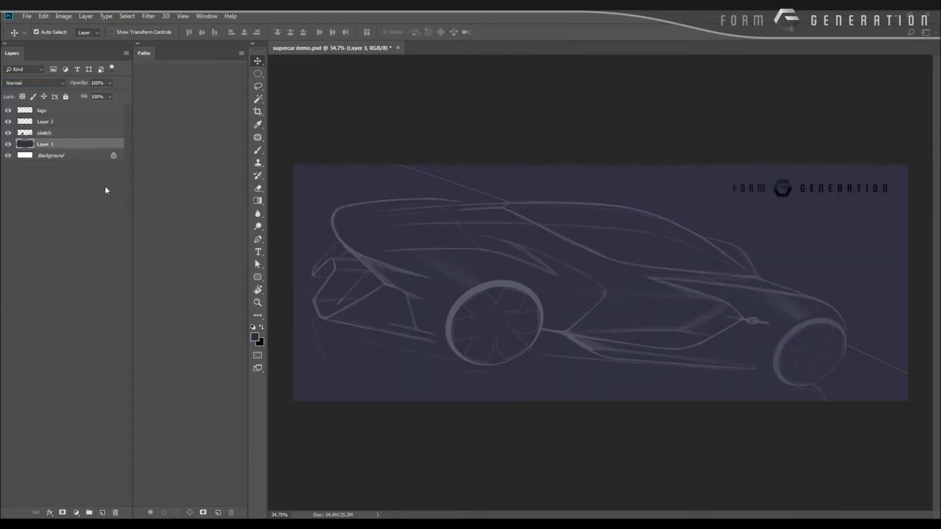
{"action": "key", "text": "ctrl+shift+alt+n"}
{"action": "key", "text": "p"}
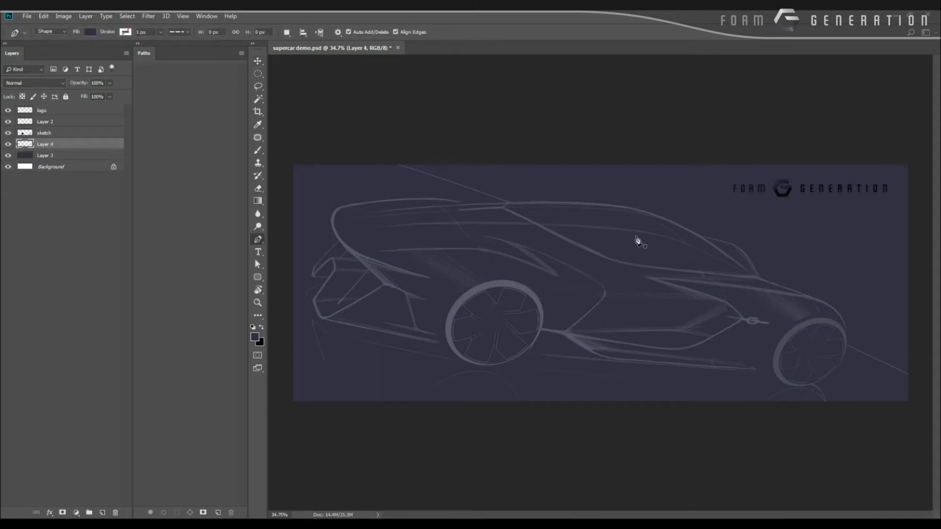
{"action": "left_click", "coordinate": [89, 33]}
{"action": "left_click", "coordinate": [135, 51]}
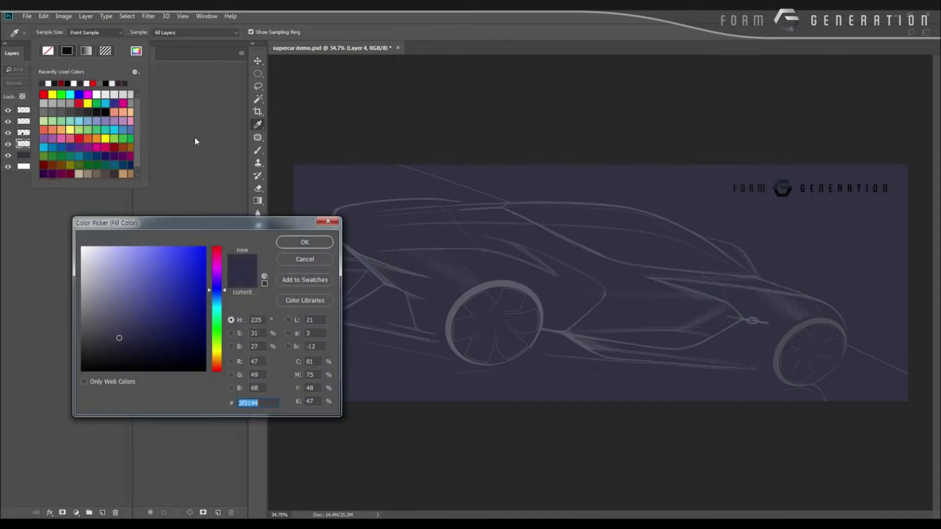
{"action": "left_click_drag", "start_coordinate": [136, 278], "coordinate": [190, 308]}
{"action": "key", "text": "Return"}
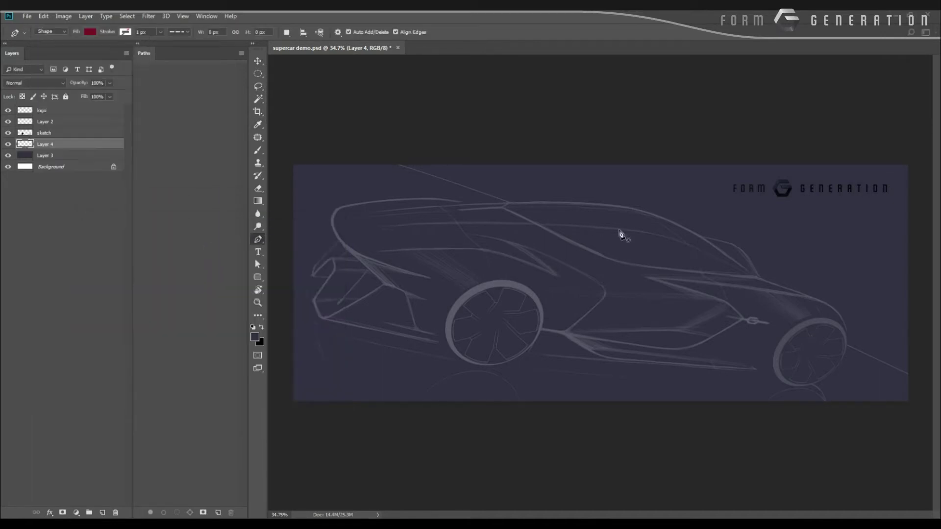
Step: Start a pen shape of the car body at the windshield base and trace it back to the rear roofline
{"action": "left_click", "coordinate": [759, 277]}
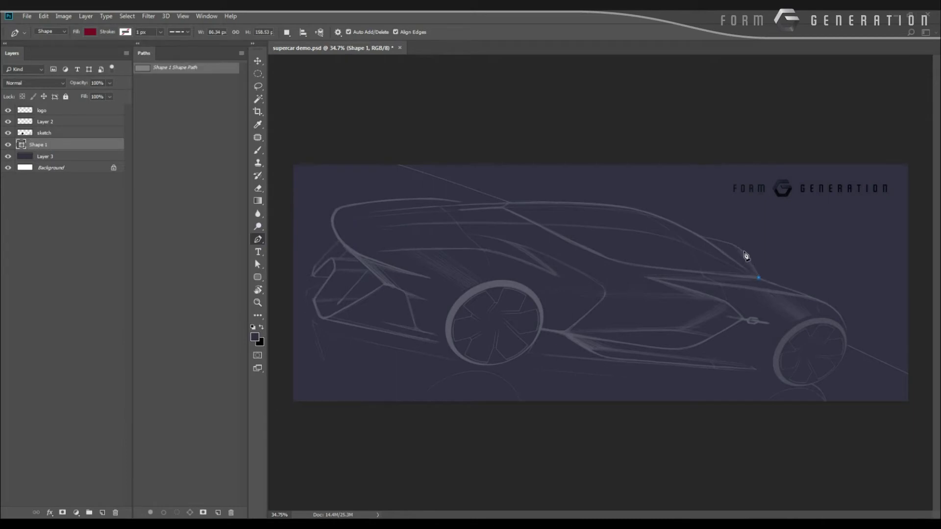
{"action": "left_click_drag", "start_coordinate": [743, 251], "coordinate": [709, 239]}
{"action": "left_click", "coordinate": [683, 233]}
{"action": "left_click", "coordinate": [512, 203]}
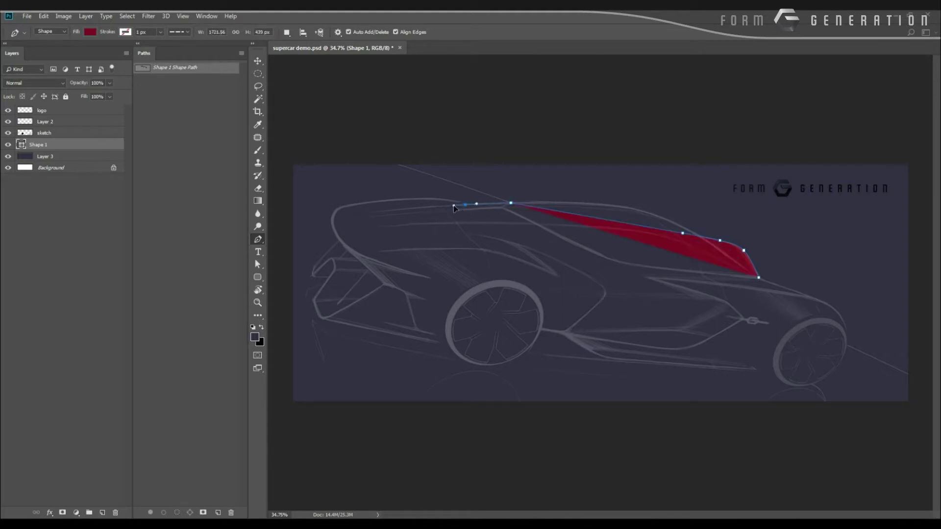
{"action": "left_click_drag", "start_coordinate": [454, 206], "coordinate": [428, 204]}
{"action": "scroll", "coordinate": [467, 210], "scroll_direction": "up", "scroll_amount": 8}
{"action": "left_click", "coordinate": [503, 227]}
{"action": "key", "text": "ctrl+alt+z"}
{"action": "key", "text": "ctrl+alt+z"}
Step: Continue the body outline along the upper tail edge and around its rounded rear end
{"action": "left_click_drag", "start_coordinate": [487, 203], "coordinate": [578, 206]}
{"action": "left_click_drag", "start_coordinate": [393, 223], "coordinate": [354, 233]}
{"action": "left_click_drag", "start_coordinate": [629, 202], "coordinate": [616, 199]}
{"action": "left_click_drag", "start_coordinate": [420, 202], "coordinate": [553, 177]}
{"action": "left_click_drag", "start_coordinate": [476, 227], "coordinate": [470, 238]}
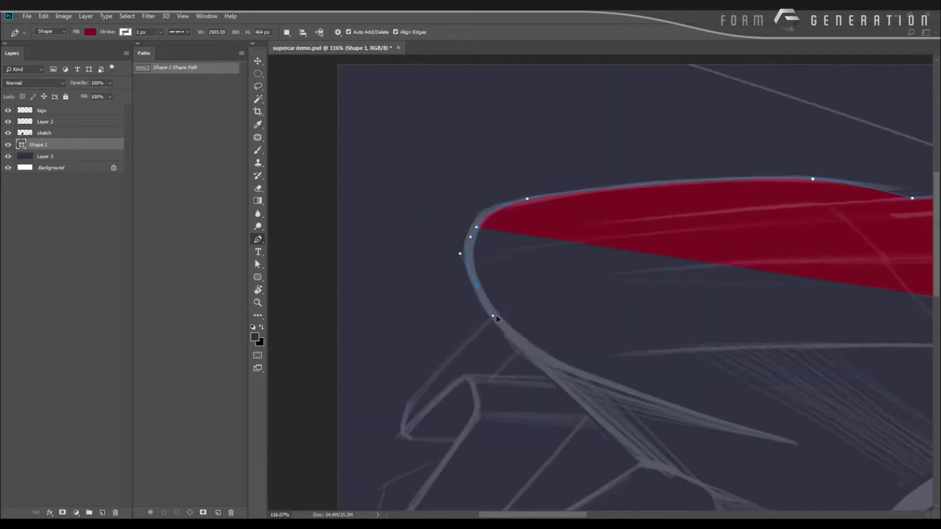
{"action": "left_click_drag", "start_coordinate": [496, 316], "coordinate": [495, 317]}
{"action": "left_click", "coordinate": [538, 361]}
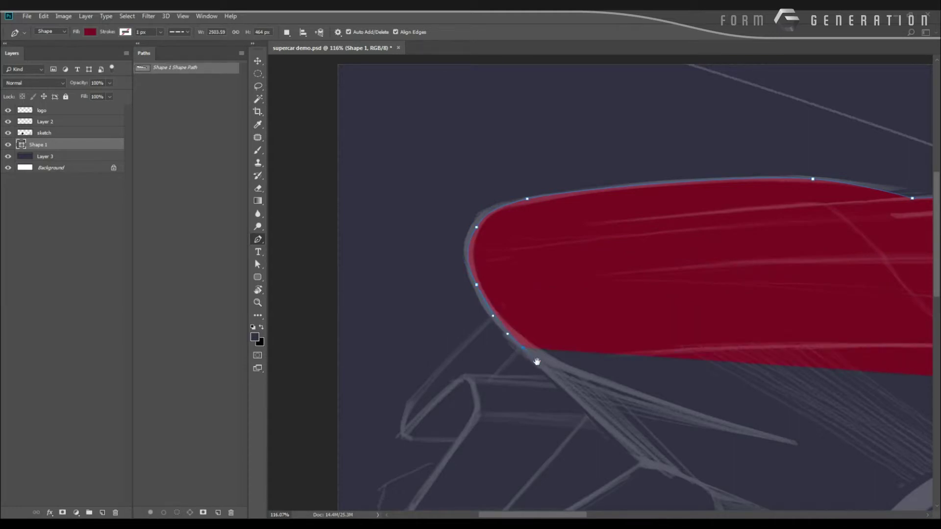
Step: Trace the body outline down the rear diagonal and around the lower bumper corner behind the rear wheel
{"action": "left_click_drag", "start_coordinate": [600, 415], "coordinate": [433, 265]}
{"action": "left_click", "coordinate": [576, 383]}
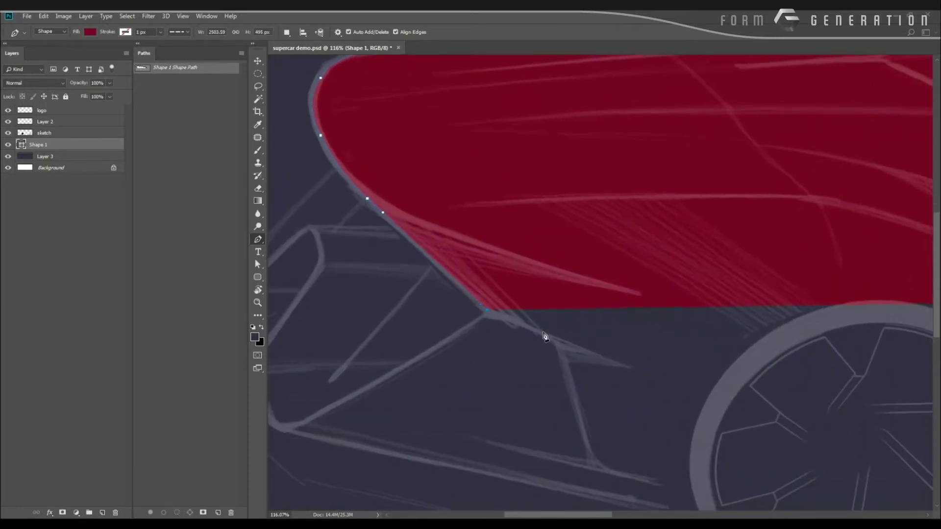
{"action": "left_click", "coordinate": [491, 316]}
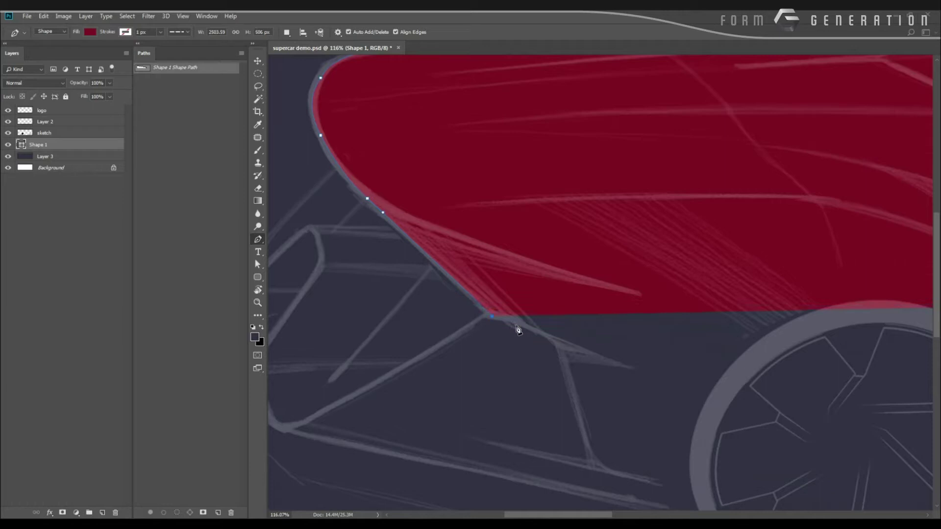
{"action": "left_click", "coordinate": [558, 343]}
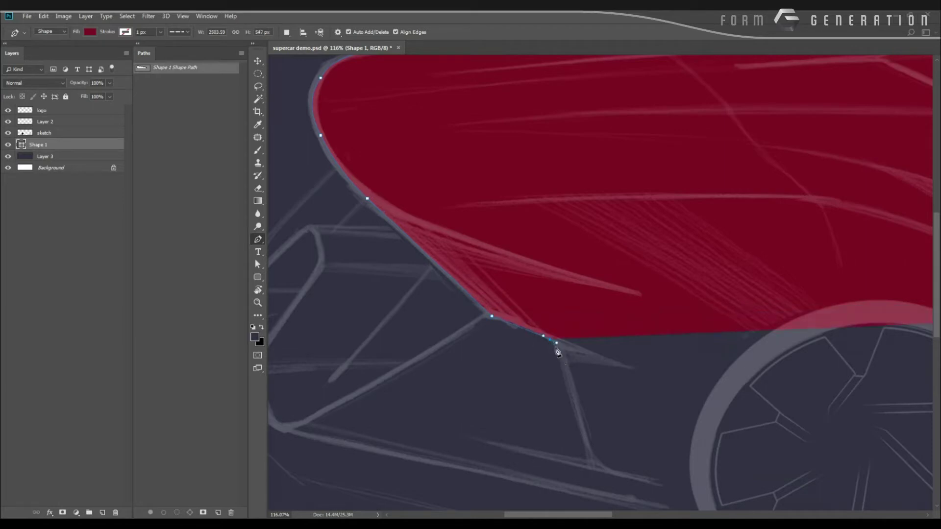
{"action": "left_click_drag", "start_coordinate": [562, 363], "coordinate": [566, 374]}
{"action": "left_click_drag", "start_coordinate": [571, 429], "coordinate": [548, 380]}
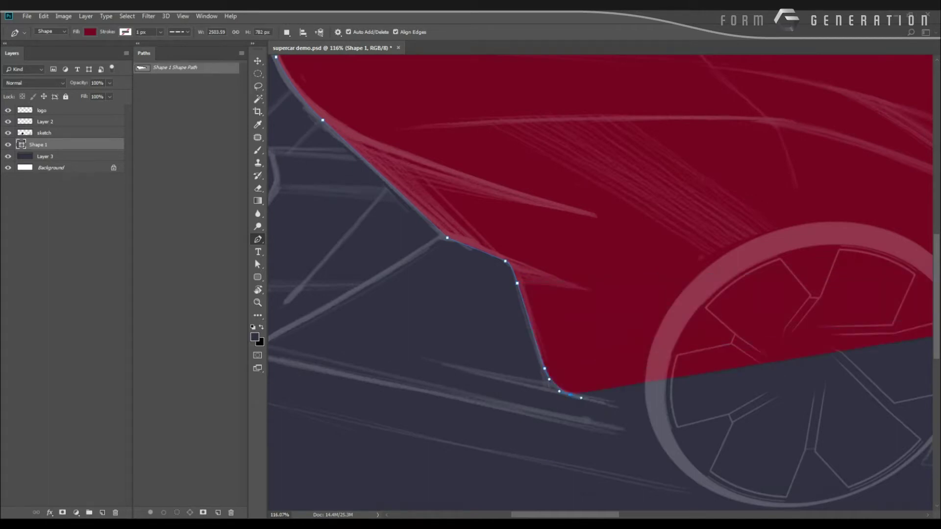
Step: Close the windows of the other programs running in the background, including the web browser and Windows Explorer
{"action": "right_click", "coordinate": [324, 524]}
{"action": "left_click", "coordinate": [309, 505]}
{"action": "right_click", "coordinate": [297, 523]}
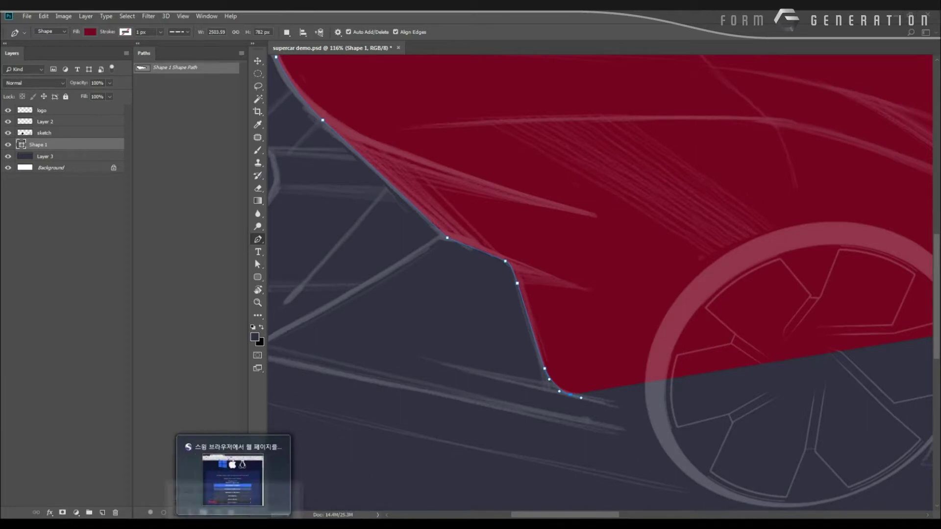
{"action": "right_click", "coordinate": [230, 524]}
{"action": "left_click", "coordinate": [227, 505]}
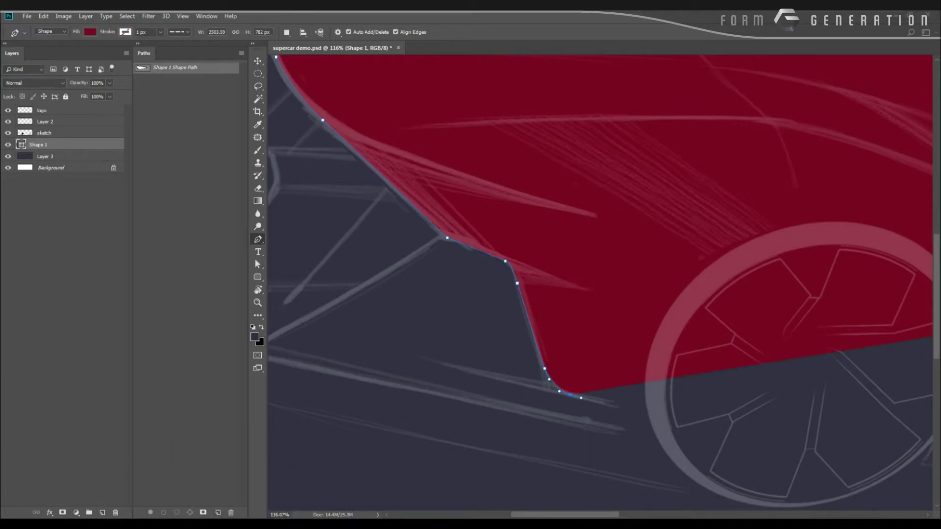
{"action": "right_click", "coordinate": [113, 523]}
{"action": "left_click", "coordinate": [111, 506]}
{"action": "right_click", "coordinate": [82, 523]}
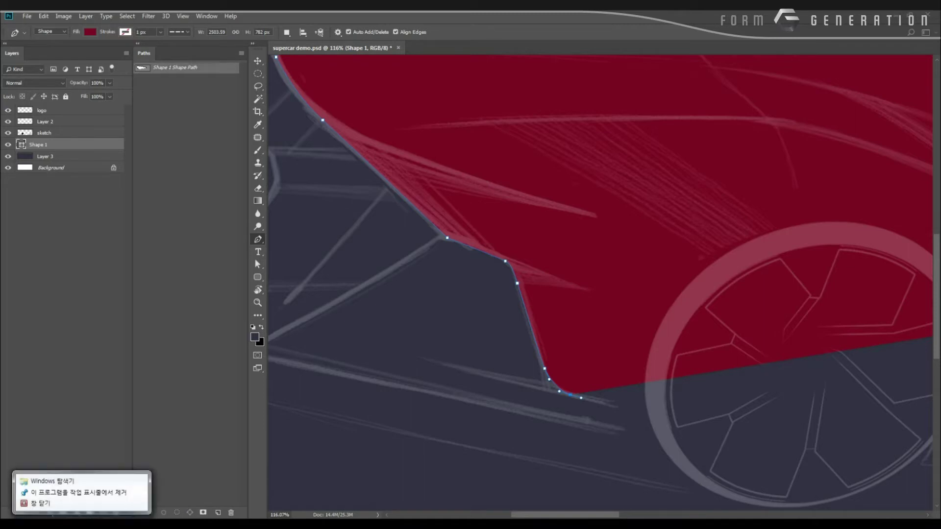
{"action": "left_click", "coordinate": [86, 505]}
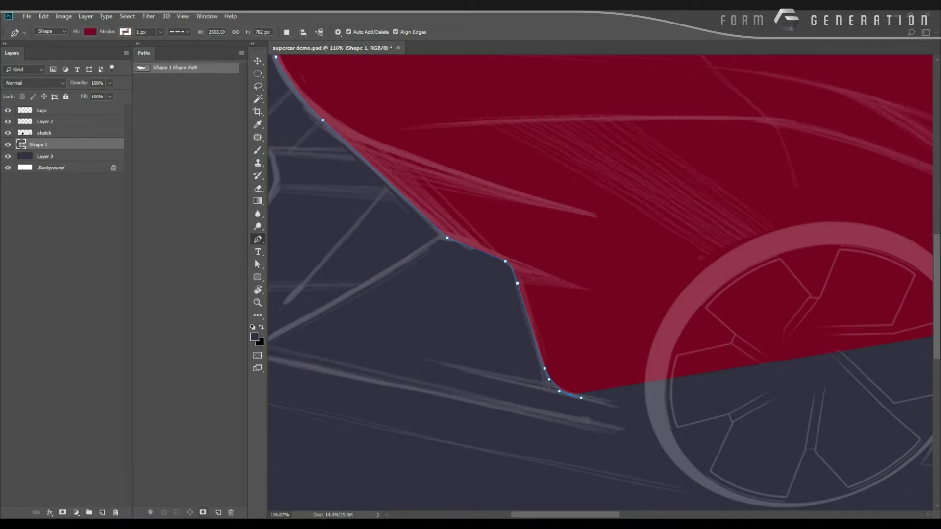
Step: Extend the body outline from the rear bumper corner straight across the rear wheel to its front edge
{"action": "left_click", "coordinate": [518, 385]}
{"action": "key", "text": "ctrl+z"}
{"action": "left_click_drag", "start_coordinate": [558, 386], "coordinate": [547, 366]}
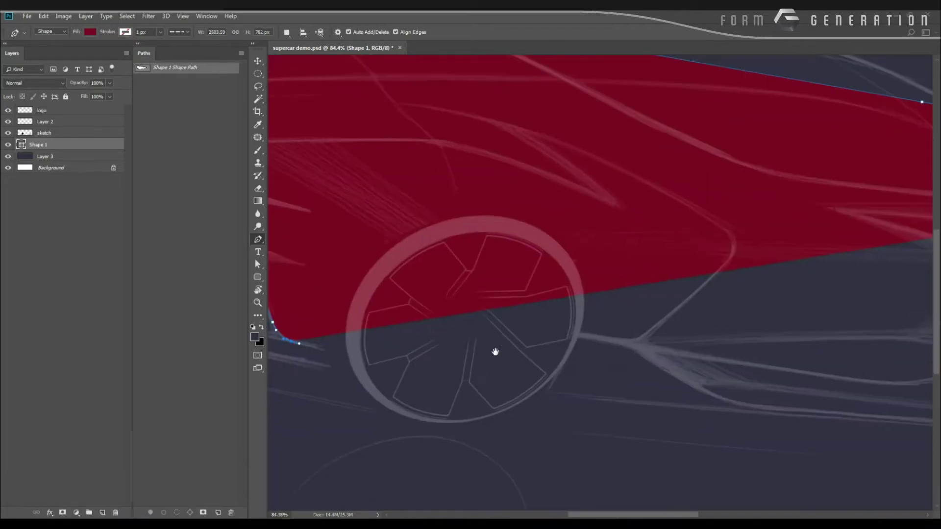
{"action": "left_click_drag", "start_coordinate": [334, 358], "coordinate": [410, 380]}
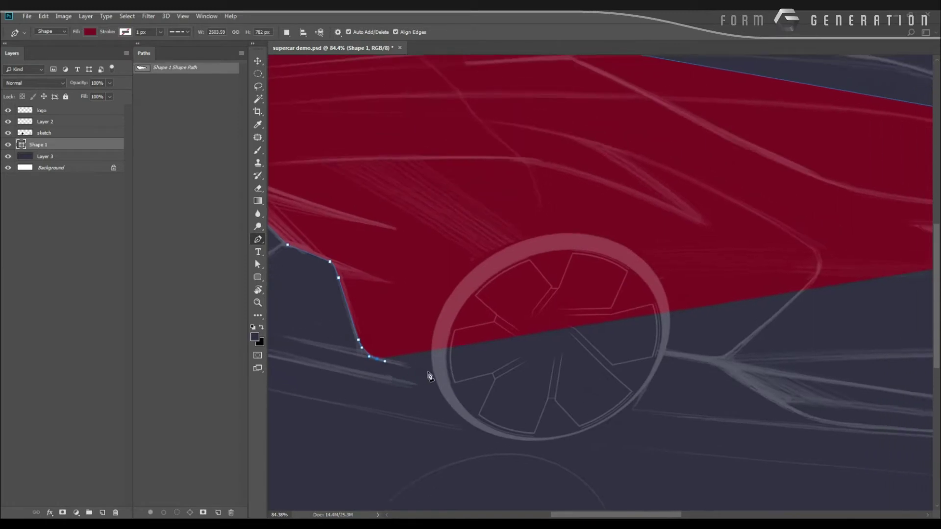
{"action": "left_click", "coordinate": [433, 374]}
{"action": "left_click_drag", "start_coordinate": [522, 382], "coordinate": [428, 370]}
{"action": "left_click", "coordinate": [571, 342]}
{"action": "left_click_drag", "start_coordinate": [566, 346], "coordinate": [465, 326]}
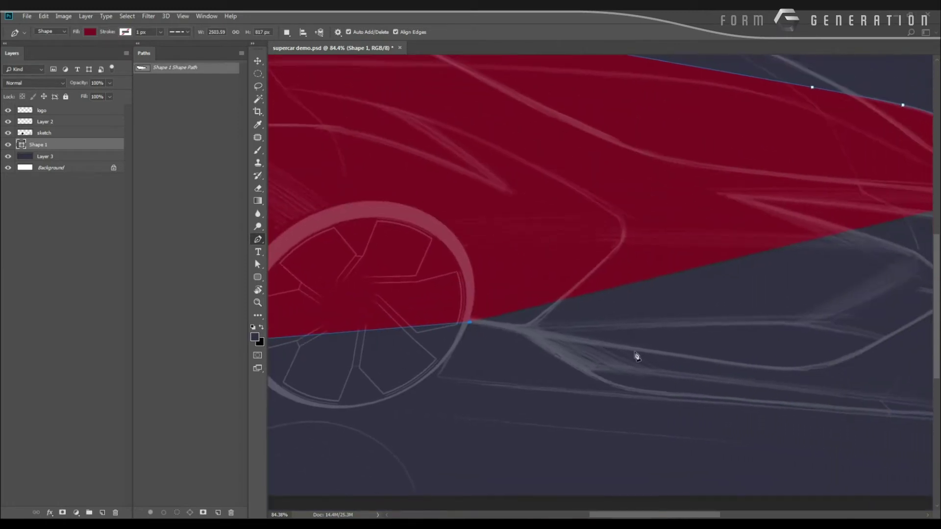
Step: Trace the body outline along the side skirt from the rear wheel to the skirt's front tip
{"action": "left_click", "coordinate": [522, 334]}
{"action": "left_click", "coordinate": [576, 366], "text": "alt"}
{"action": "left_click_drag", "start_coordinate": [587, 372], "coordinate": [345, 332]}
{"action": "left_click_drag", "start_coordinate": [619, 359], "coordinate": [665, 366]}
{"action": "left_click_drag", "start_coordinate": [728, 374], "coordinate": [728, 375]}
{"action": "left_click", "coordinate": [735, 379]}
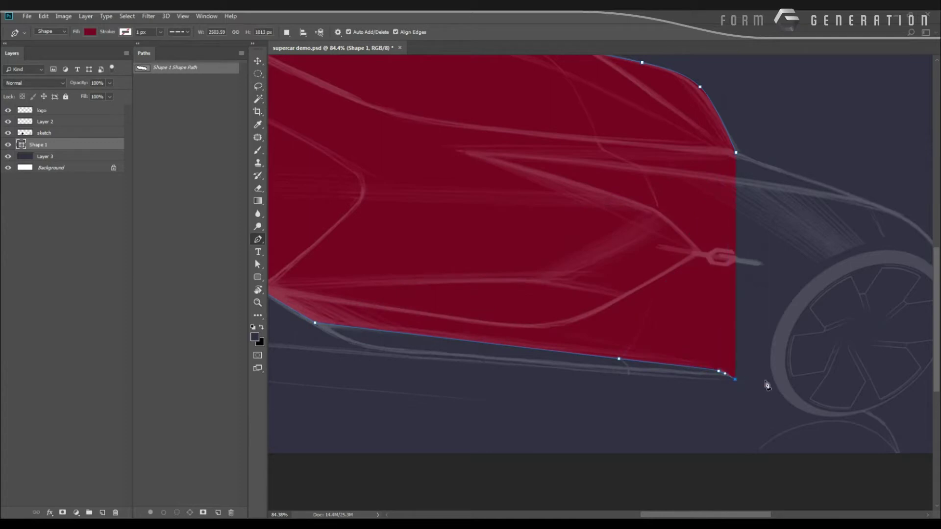
Step: Carry the body outline across the front wheel, around the nose and over the hood, closing it at the windshield base
{"action": "left_click", "coordinate": [795, 385]}
{"action": "left_click_drag", "start_coordinate": [870, 392], "coordinate": [697, 401]}
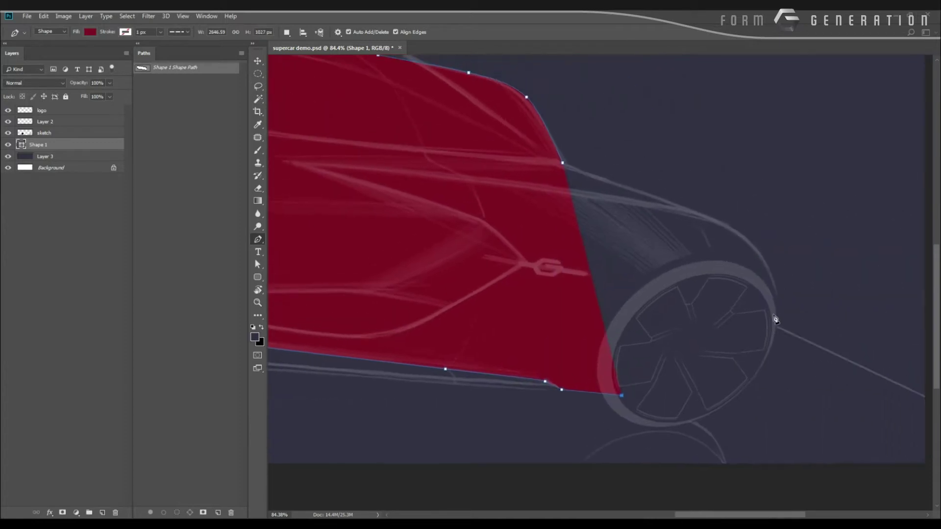
{"action": "left_click", "coordinate": [778, 336]}
{"action": "left_click_drag", "start_coordinate": [773, 276], "coordinate": [764, 257]}
{"action": "left_click_drag", "start_coordinate": [723, 224], "coordinate": [696, 215]}
{"action": "left_click", "coordinate": [563, 163]}
{"action": "left_click", "coordinate": [172, 233]}
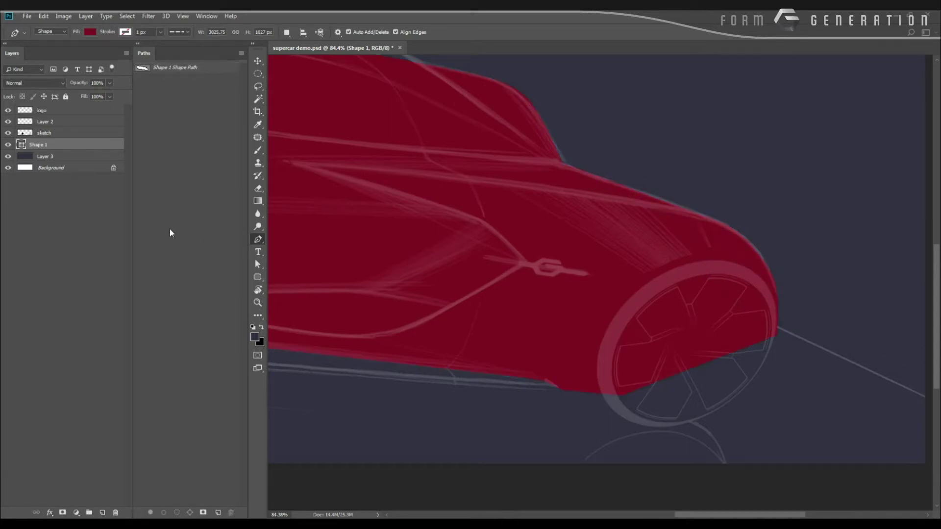
Step: Change the car body shape's fill to the darker red 5c0816
{"action": "left_click_drag", "start_coordinate": [504, 303], "coordinate": [468, 307]}
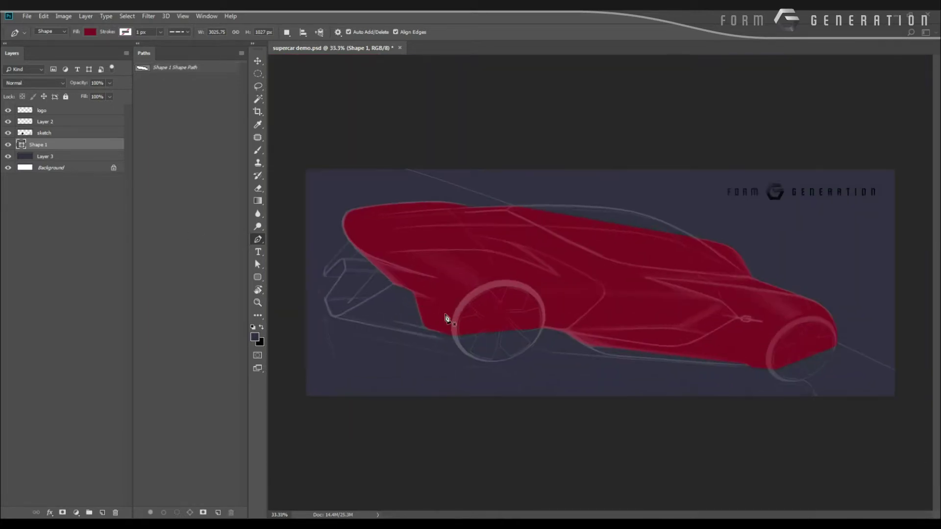
{"action": "left_click", "coordinate": [90, 32]}
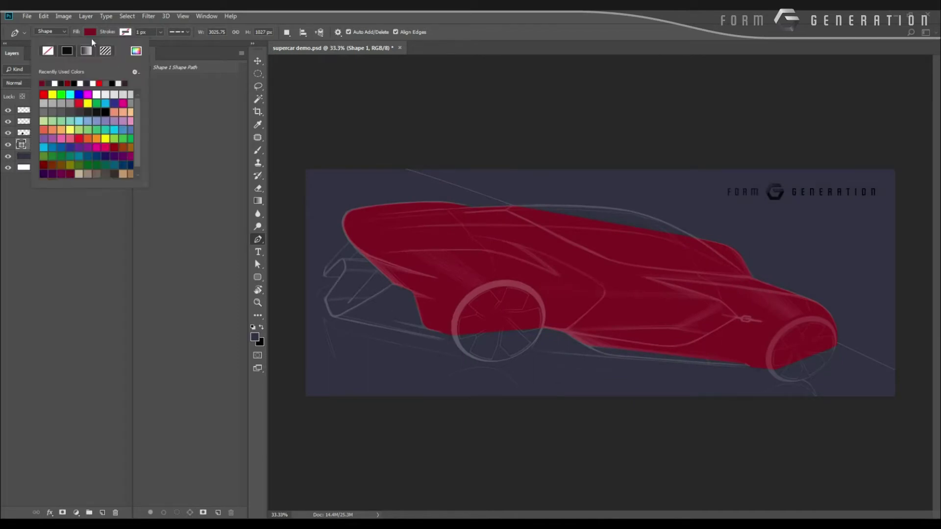
{"action": "left_click", "coordinate": [136, 51]}
{"action": "left_click", "coordinate": [195, 326]}
{"action": "key", "text": "Return"}
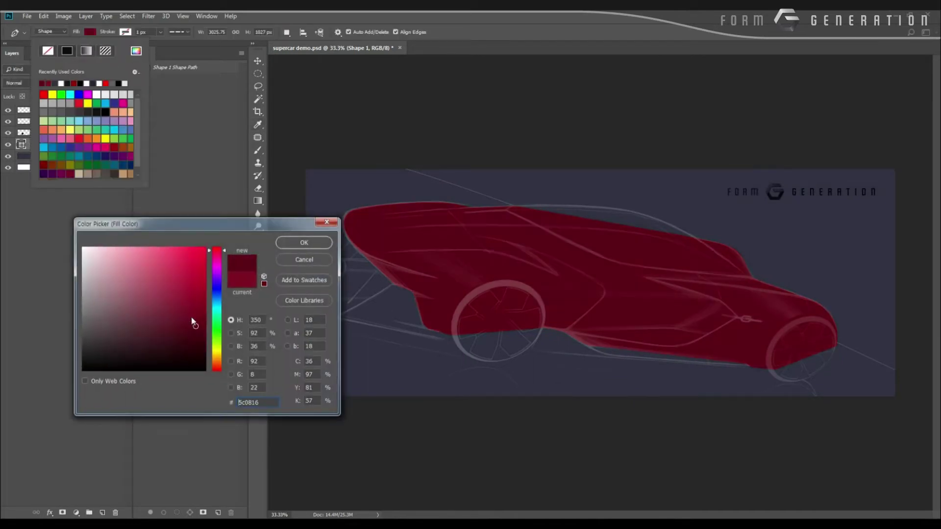
{"action": "left_click", "coordinate": [184, 267]}
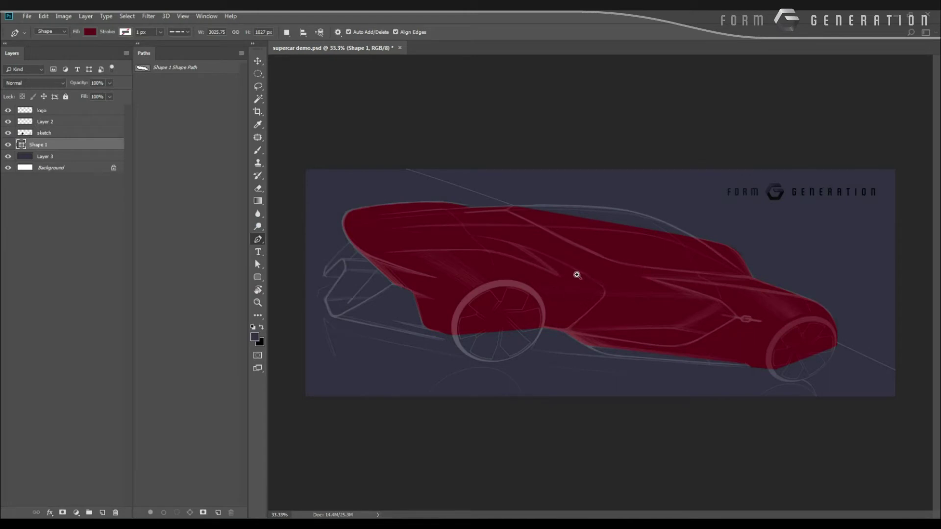
Step: Darken the navy background on Layer 3 with Hue/Saturation, setting lightness to -26 and slightly raising the saturation
{"action": "scroll", "coordinate": [573, 271], "scroll_direction": "up", "scroll_amount": 1}
{"action": "key", "text": "i"}
{"action": "key", "text": "alt+bracketleft"}
{"action": "key", "text": "ctrl+u"}
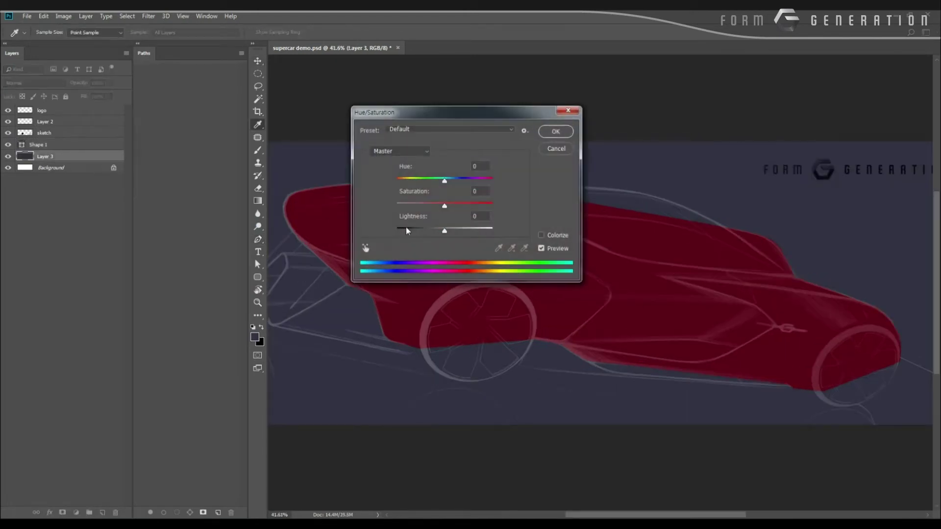
{"action": "left_click_drag", "start_coordinate": [406, 228], "coordinate": [430, 232]}
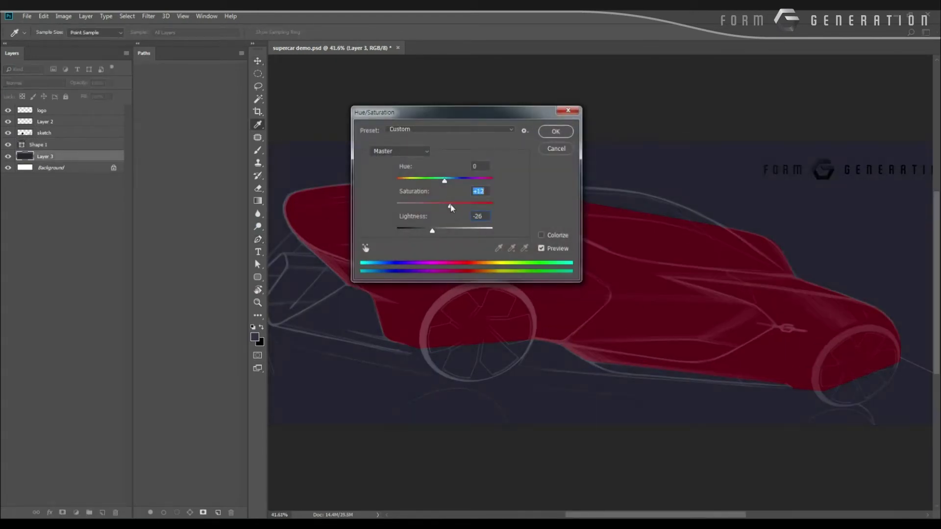
{"action": "key", "text": "Return"}
Step: Start a separate window shape at the windshield base and trace it over the roofline to the rear end of the glass
{"action": "key", "text": "v"}
{"action": "key", "text": "alt+bracketright"}
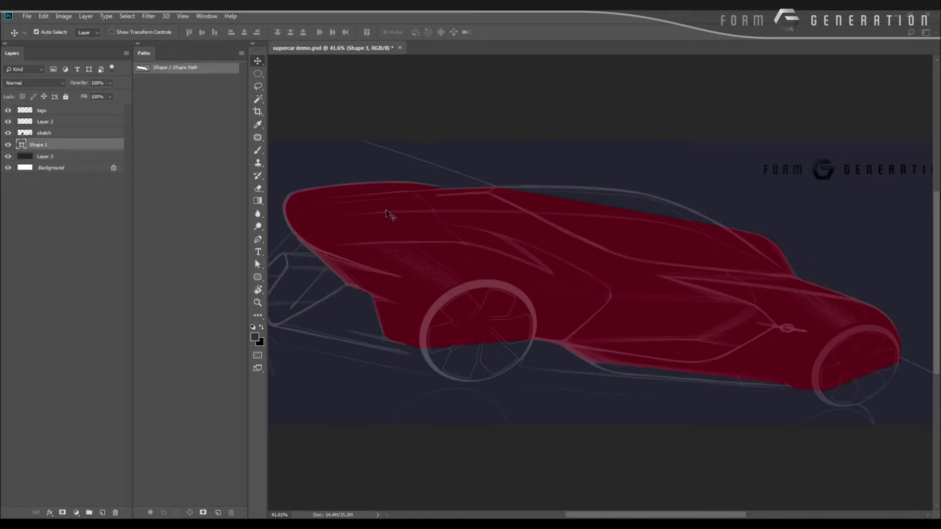
{"action": "key", "text": "p"}
{"action": "left_click", "coordinate": [65, 185]}
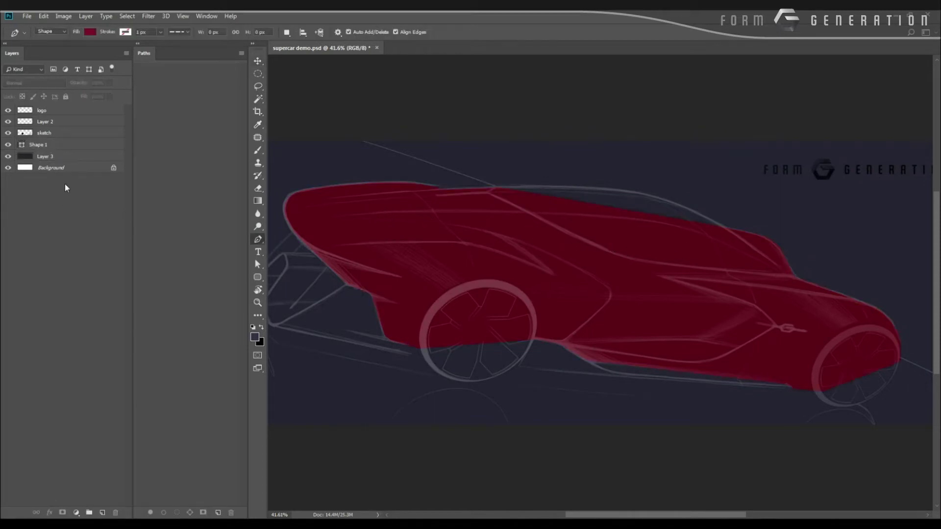
{"action": "left_click", "coordinate": [791, 275]}
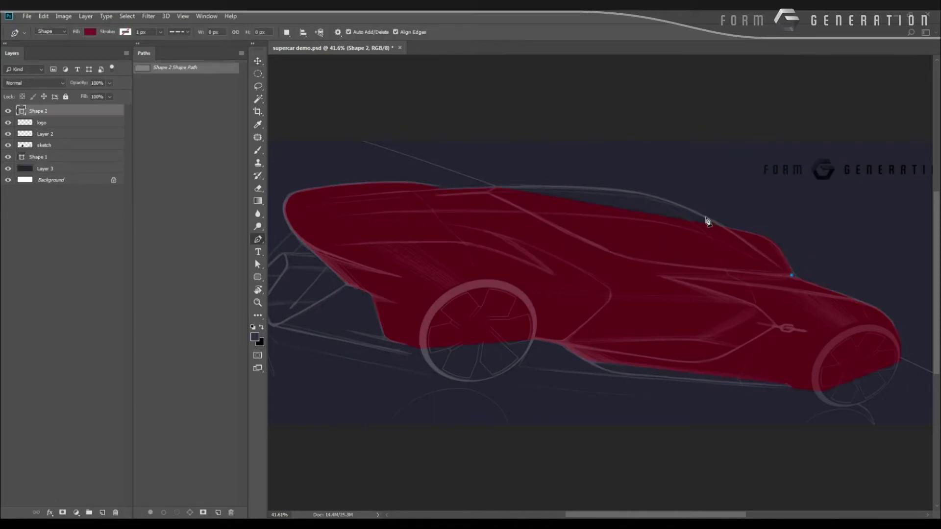
{"action": "left_click_drag", "start_coordinate": [720, 224], "coordinate": [694, 211]}
{"action": "left_click_drag", "start_coordinate": [619, 190], "coordinate": [591, 187]}
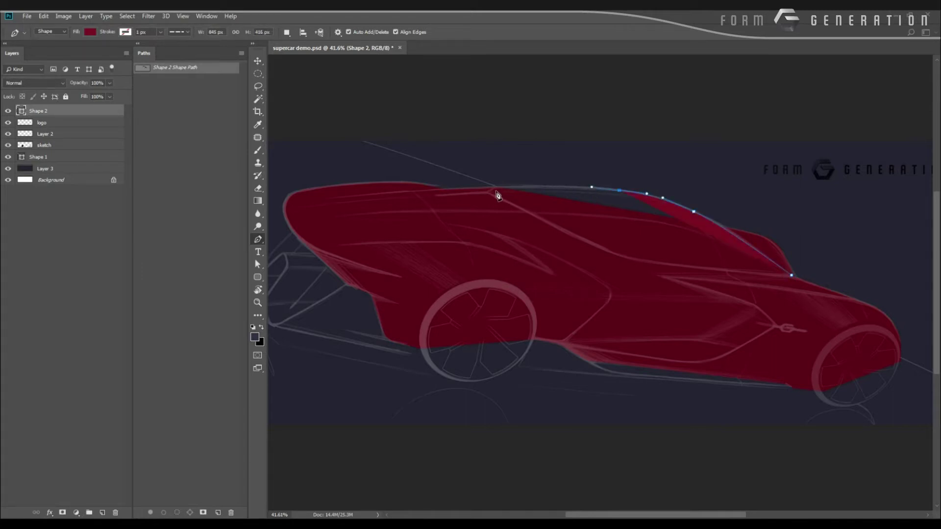
{"action": "left_click", "coordinate": [495, 189]}
Step: Trace the window shape's lower edge forward along the shoulder line and close it at the windshield base
{"action": "scroll", "coordinate": [492, 195], "scroll_direction": "up", "scroll_amount": 3}
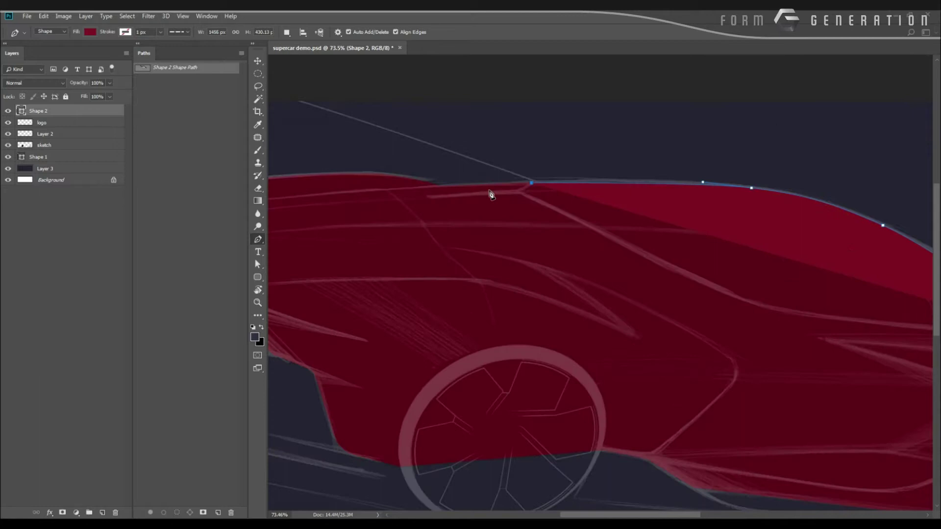
{"action": "left_click", "coordinate": [516, 190]}
{"action": "mouse_move", "coordinate": [623, 244]}
{"action": "left_mouse_down"}
{"action": "mouse_move", "coordinate": [658, 263]}
{"action": "mouse_move", "coordinate": [632, 248]}
{"action": "left_mouse_up"}
{"action": "left_click", "coordinate": [581, 223]}
{"action": "left_click_drag", "start_coordinate": [671, 273], "coordinate": [552, 221]}
{"action": "mouse_move", "coordinate": [613, 245]}
{"action": "left_mouse_down"}
{"action": "mouse_move", "coordinate": [636, 252]}
{"action": "mouse_move", "coordinate": [501, 234]}
{"action": "left_mouse_up"}
{"action": "left_click_drag", "start_coordinate": [567, 238], "coordinate": [618, 241]}
{"action": "left_click", "coordinate": [787, 257]}
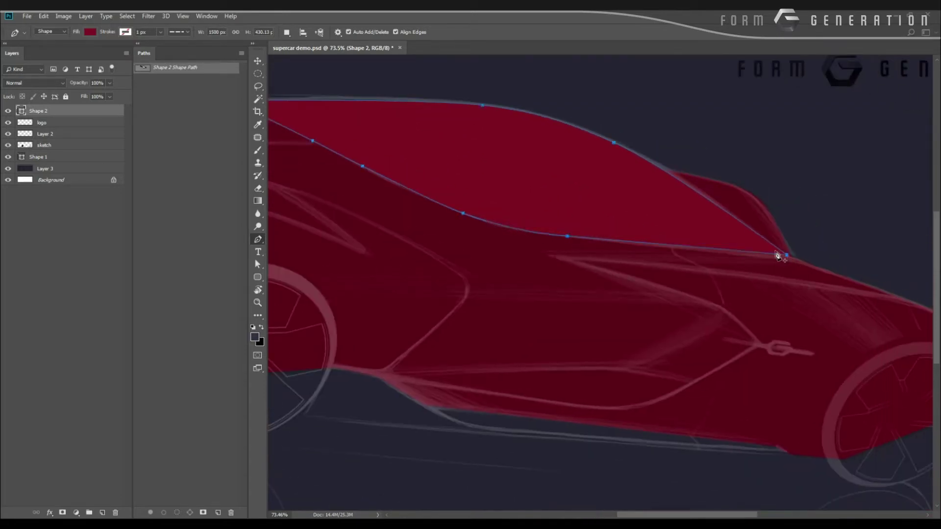
{"action": "left_click", "coordinate": [232, 234]}
Step: Fill the window shape with black and place its layer directly below the sketch layer
{"action": "left_click", "coordinate": [90, 32]}
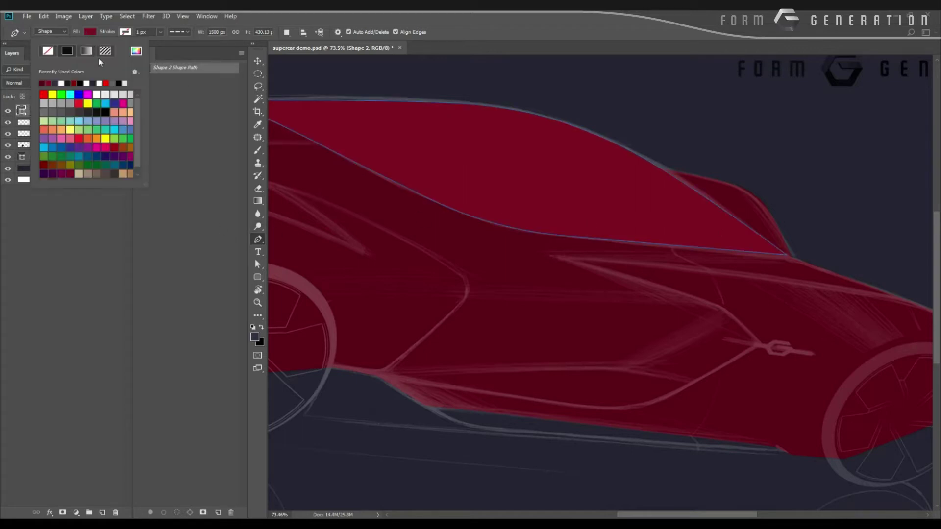
{"action": "left_click", "coordinate": [136, 50]}
{"action": "left_click_drag", "start_coordinate": [176, 327], "coordinate": [206, 371]}
{"action": "left_click", "coordinate": [303, 242]}
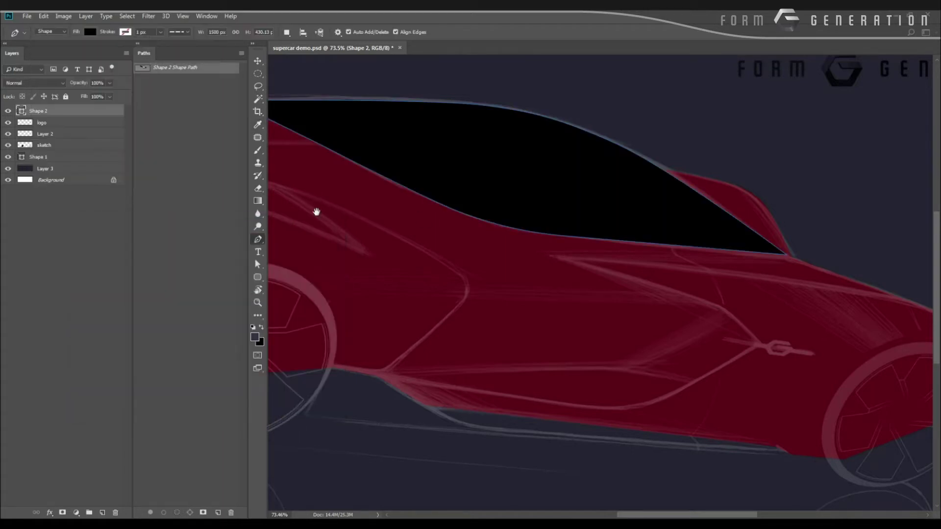
{"action": "left_click_drag", "start_coordinate": [408, 247], "coordinate": [341, 231]}
{"action": "left_click", "coordinate": [189, 192]}
{"action": "left_click_drag", "start_coordinate": [61, 111], "coordinate": [84, 152]}
Step: Add a new layer and fill a circular selection over the rear wheel with the foreground colour
{"action": "scroll", "coordinate": [346, 177], "scroll_direction": "down", "scroll_amount": 3}
{"action": "scroll", "coordinate": [346, 176], "scroll_direction": "up", "scroll_amount": 6}
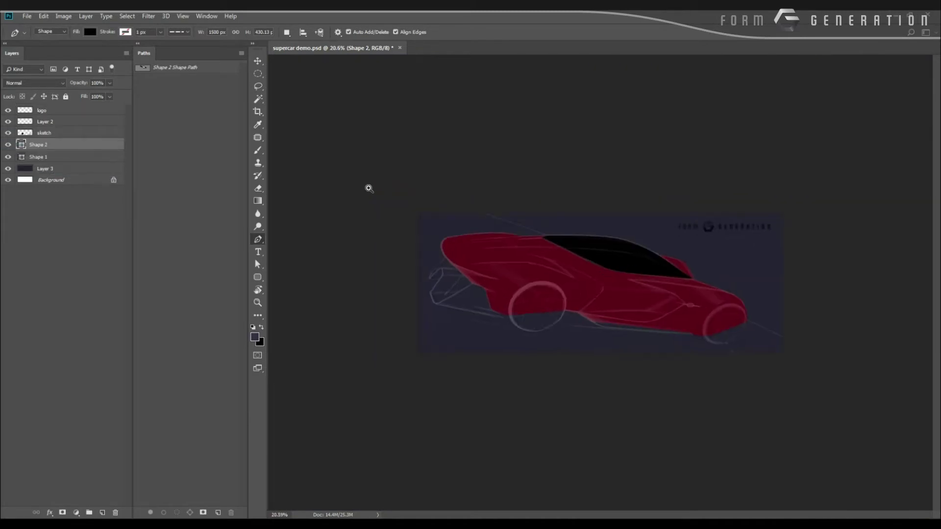
{"action": "left_click_drag", "start_coordinate": [382, 197], "coordinate": [407, 200]}
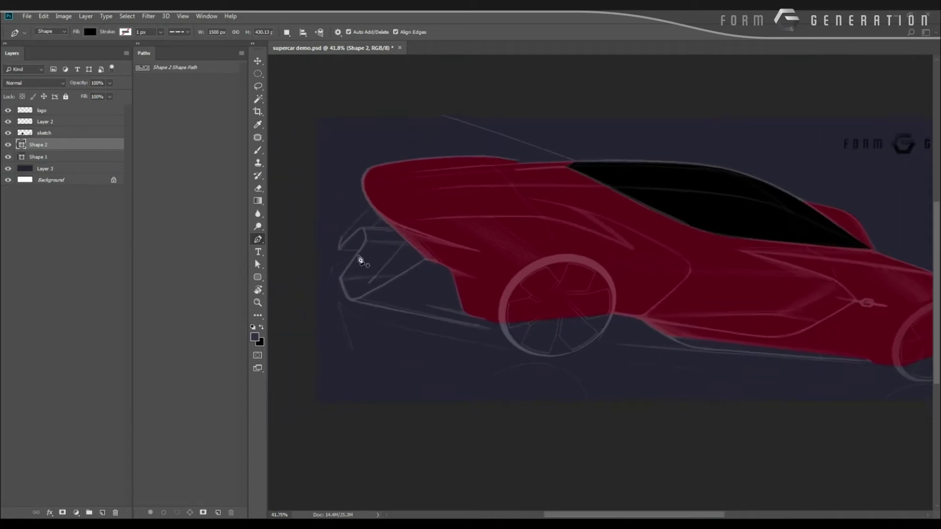
{"action": "left_click_drag", "start_coordinate": [436, 366], "coordinate": [433, 397]}
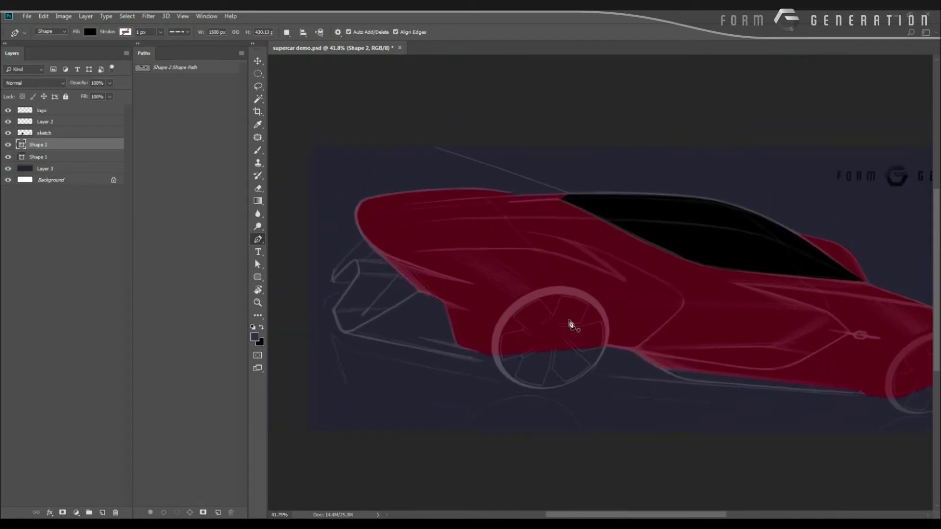
{"action": "key", "text": "ctrl+shift+alt+n"}
{"action": "key", "text": "m"}
{"action": "left_click_drag", "start_coordinate": [498, 246], "coordinate": [624, 374]}
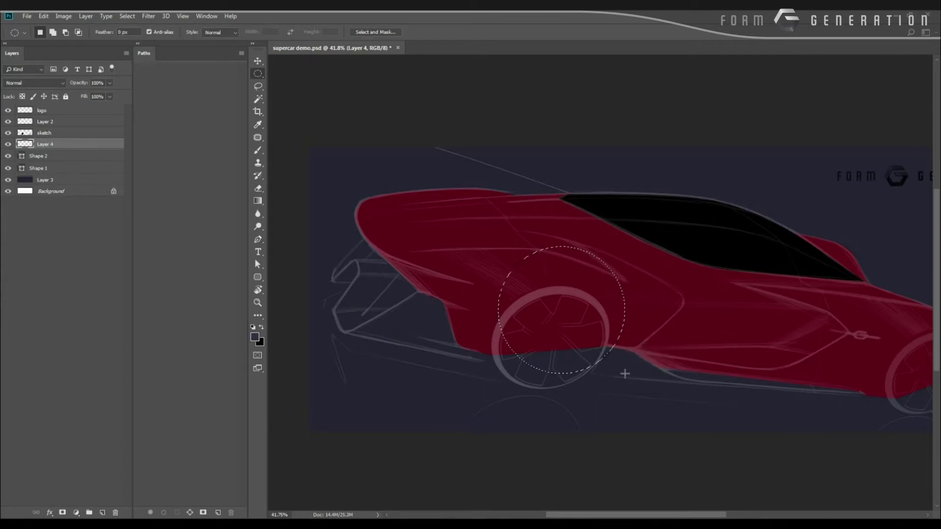
{"action": "key", "text": "alt+BackSpace"}
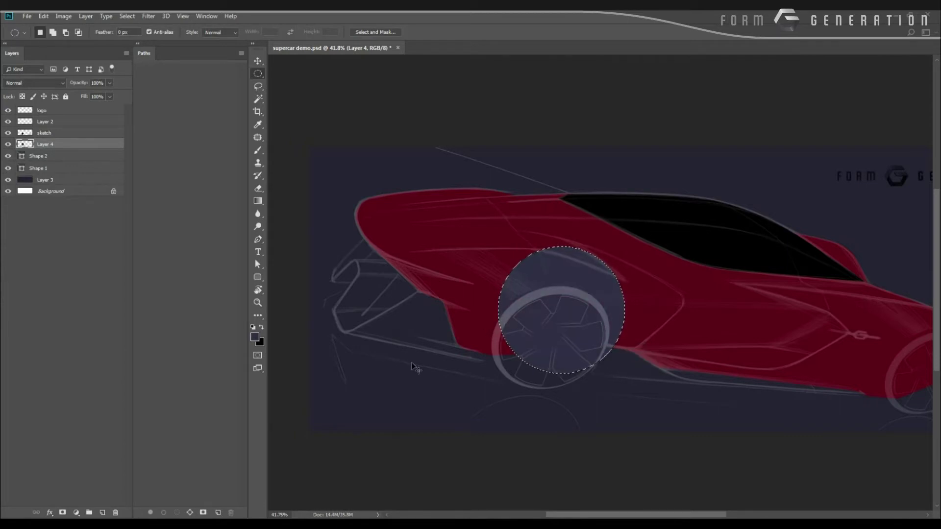
Step: Deselect the rear wheel circle and darken it to black by lowering its lightness with Hue/Saturation
{"action": "key", "text": "ctrl+d"}
{"action": "key", "text": "ctrl+u"}
{"action": "left_click_drag", "start_coordinate": [446, 226], "coordinate": [402, 226]}
{"action": "key", "text": "Return"}
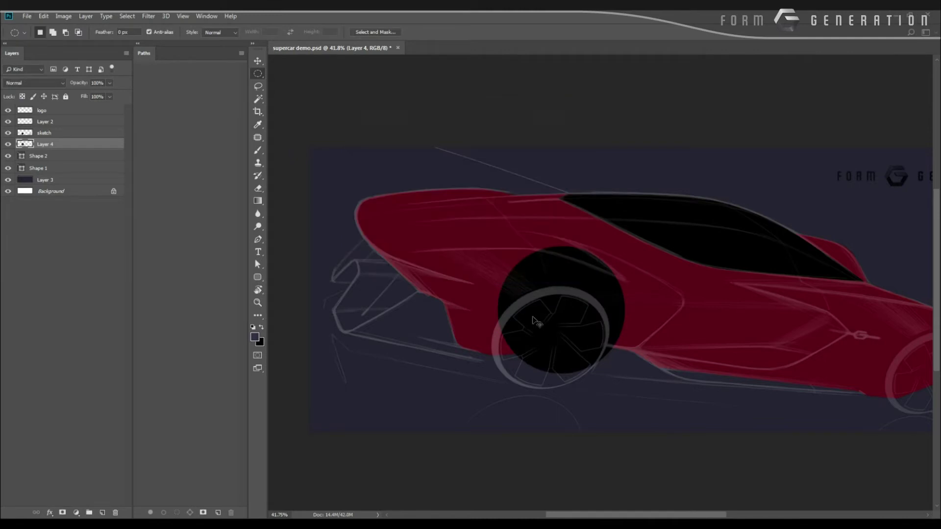
Step: Free-transform the black circle, rotating it about 54° and squashing it into an ellipse over the sketched rear wheel
{"action": "key", "text": "ctrl+t"}
{"action": "left_click_drag", "start_coordinate": [464, 287], "coordinate": [524, 218]}
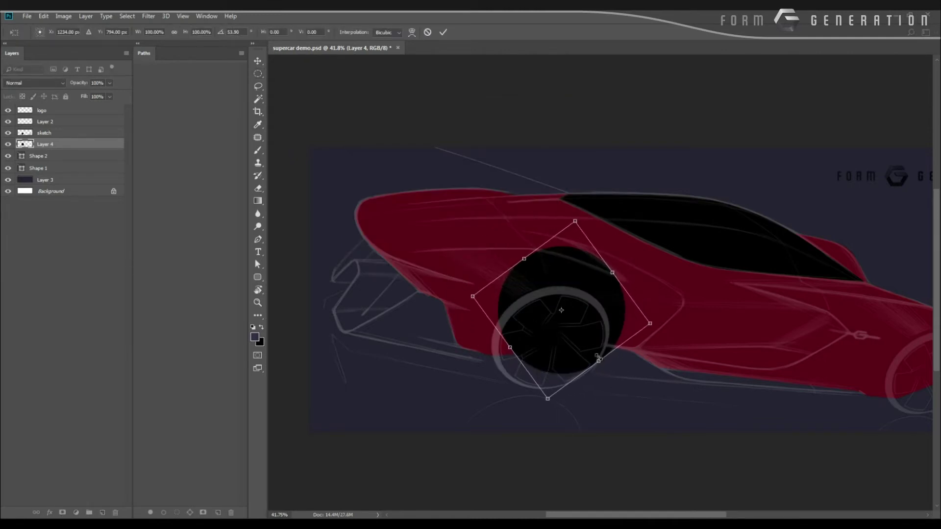
{"action": "left_click_drag", "start_coordinate": [598, 358], "coordinate": [537, 363]}
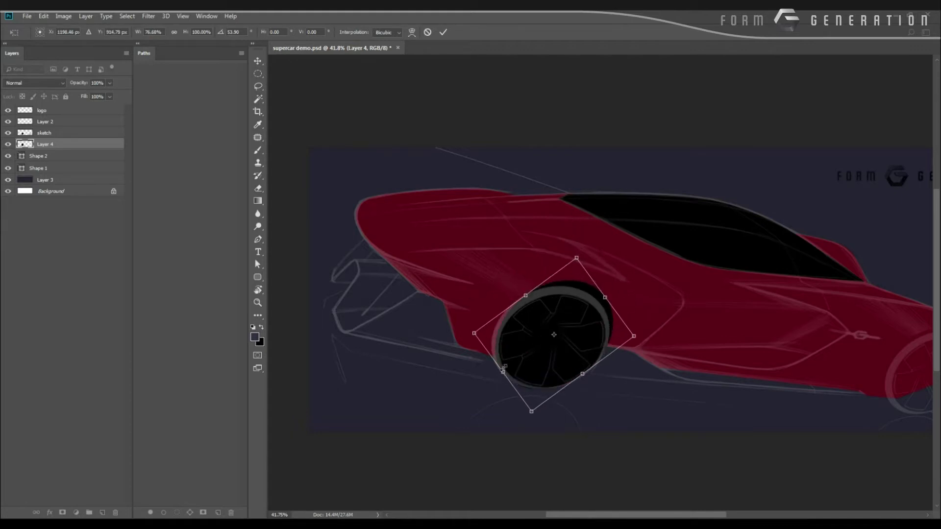
{"action": "left_click_drag", "start_coordinate": [602, 299], "coordinate": [597, 293]}
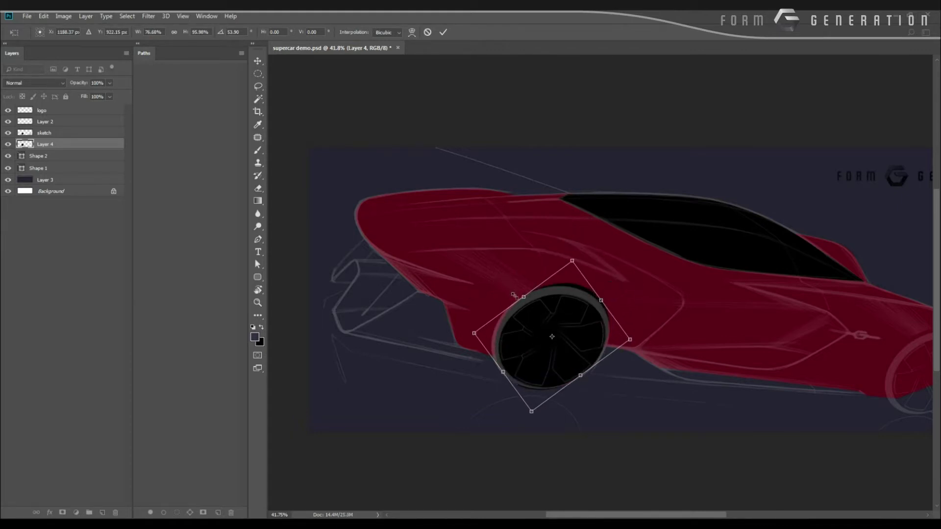
{"action": "left_click_drag", "start_coordinate": [523, 295], "coordinate": [517, 292]}
{"action": "left_click_drag", "start_coordinate": [580, 372], "coordinate": [583, 366]}
{"action": "left_click_drag", "start_coordinate": [493, 359], "coordinate": [490, 363]}
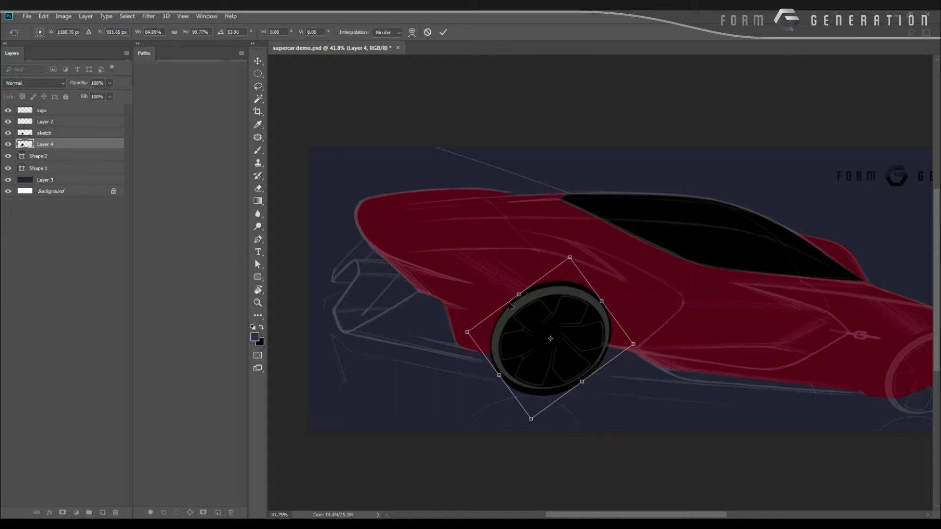
Step: Fine-tune the rear wheel ellipse's position and proportions so it covers the sketched tyre outline
{"action": "left_click_drag", "start_coordinate": [517, 297], "coordinate": [513, 297]}
{"action": "left_click_drag", "start_coordinate": [514, 316], "coordinate": [514, 318]}
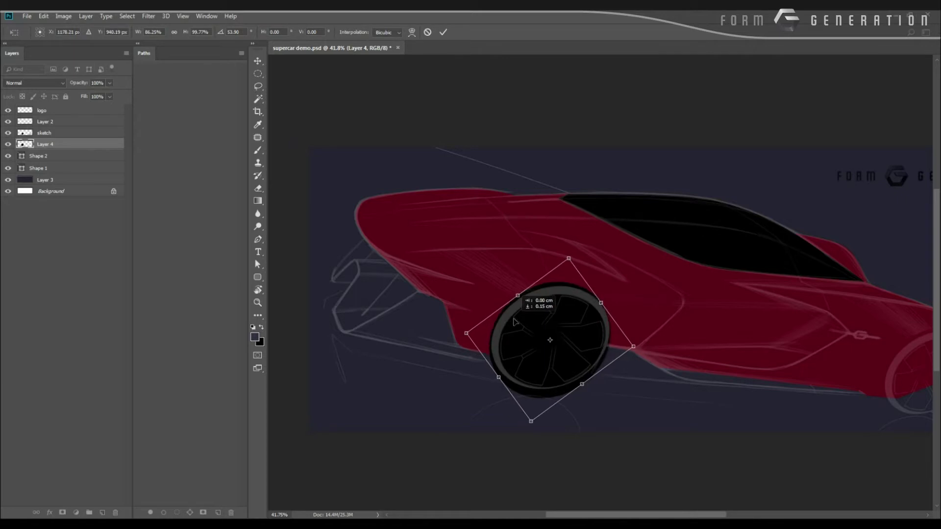
{"action": "left_click_drag", "start_coordinate": [582, 384], "coordinate": [583, 386]}
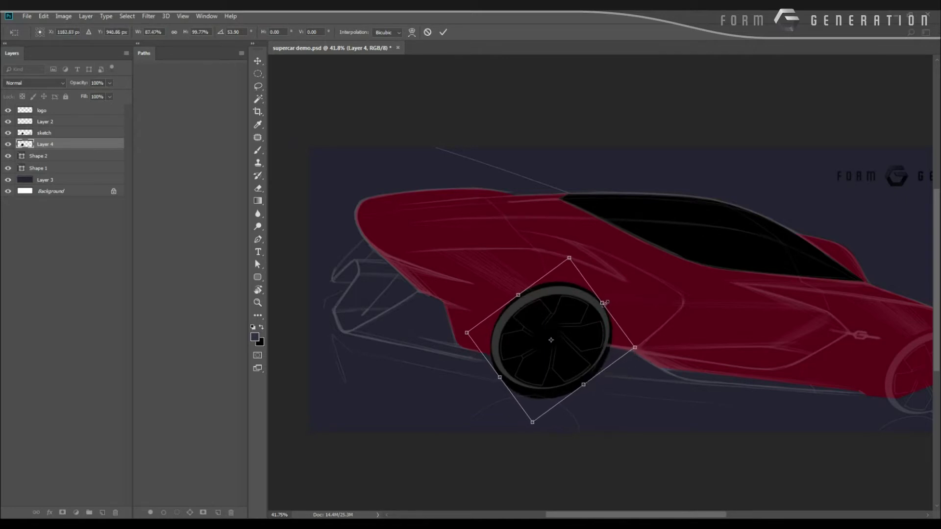
{"action": "left_click_drag", "start_coordinate": [603, 303], "coordinate": [606, 299]}
{"action": "left_click_drag", "start_coordinate": [469, 329], "coordinate": [466, 331]}
Step: Rotate the rear wheel ellipse further to about 70°, refit its edges to the tyre outline and apply the transform
{"action": "left_click_drag", "start_coordinate": [494, 380], "coordinate": [456, 335]}
{"action": "left_click_drag", "start_coordinate": [498, 349], "coordinate": [495, 348]}
{"action": "left_click_drag", "start_coordinate": [530, 283], "coordinate": [531, 286]}
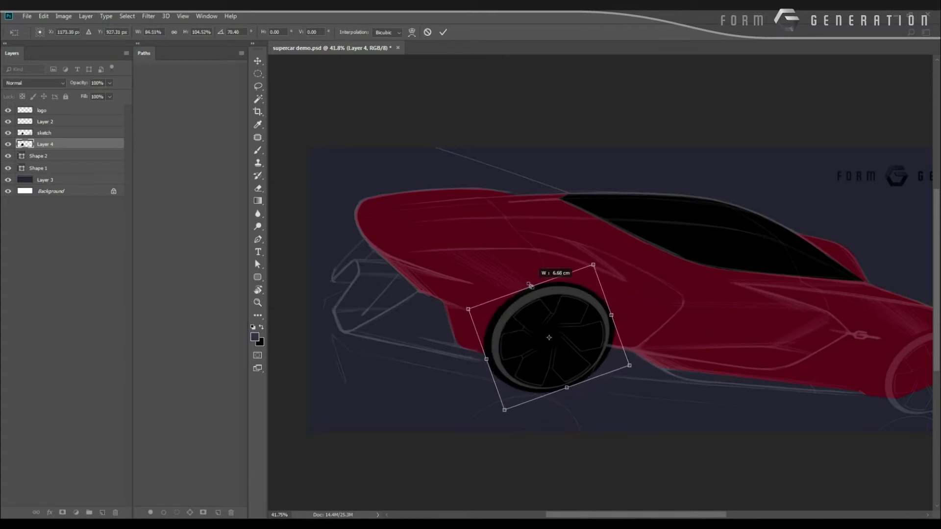
{"action": "left_click_drag", "start_coordinate": [501, 345], "coordinate": [503, 344]}
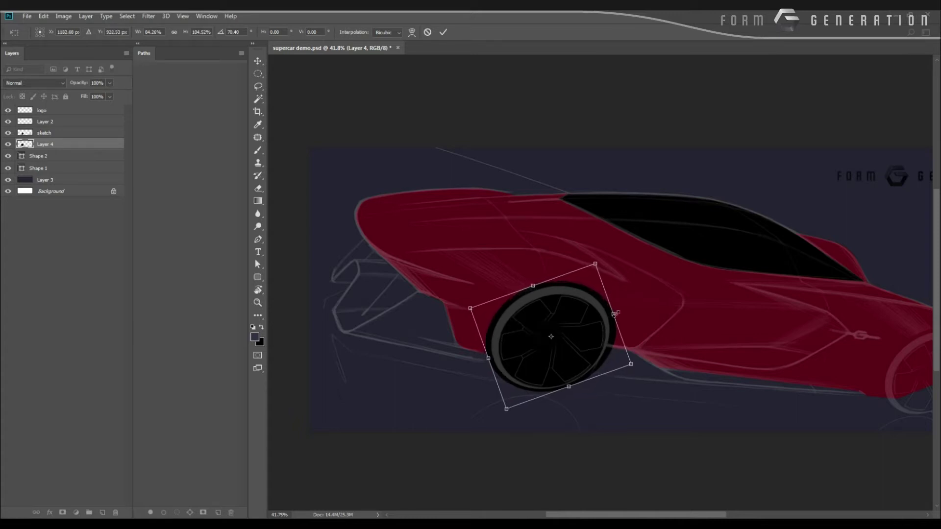
{"action": "left_click_drag", "start_coordinate": [615, 313], "coordinate": [612, 312]}
{"action": "left_click_drag", "start_coordinate": [486, 357], "coordinate": [474, 383]}
{"action": "key", "text": "Return"}
Step: Duplicate the rear wheel ellipse, move the copy over the front wheel and scale it down to about 78%
{"action": "left_click_drag", "start_coordinate": [475, 384], "coordinate": [447, 383]}
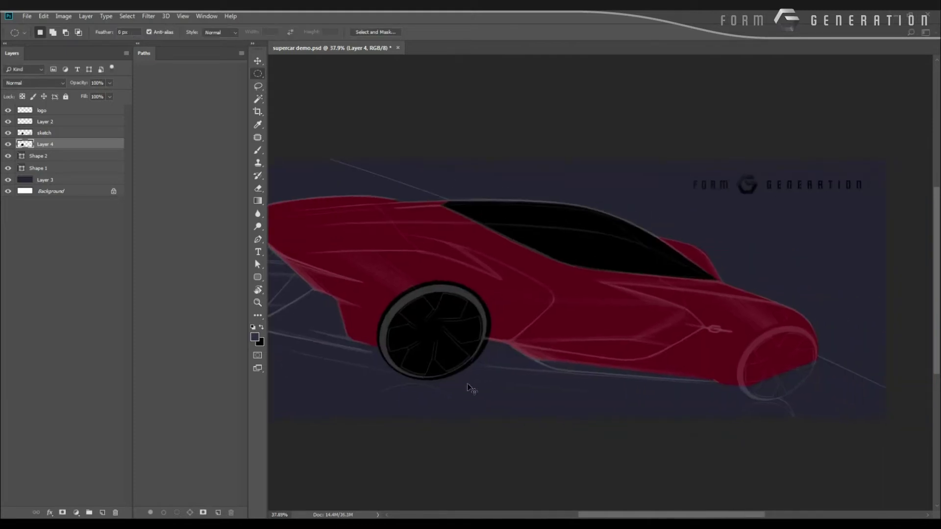
{"action": "key", "text": "ctrl+j"}
{"action": "key", "text": "ctrl+t"}
{"action": "left_click_drag", "start_coordinate": [422, 346], "coordinate": [773, 382]}
{"action": "scroll", "coordinate": [773, 382], "scroll_direction": "up", "scroll_amount": 5}
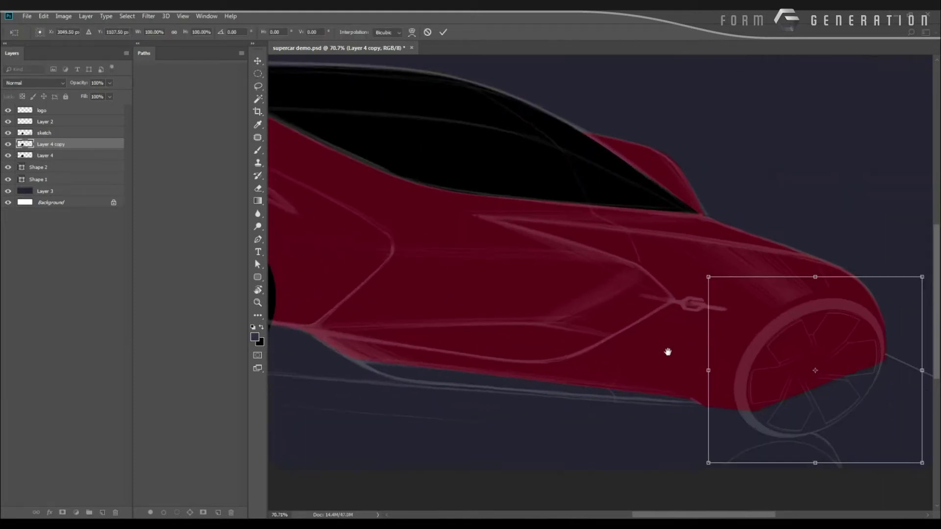
{"action": "left_click_drag", "start_coordinate": [640, 269], "coordinate": [662, 287]}
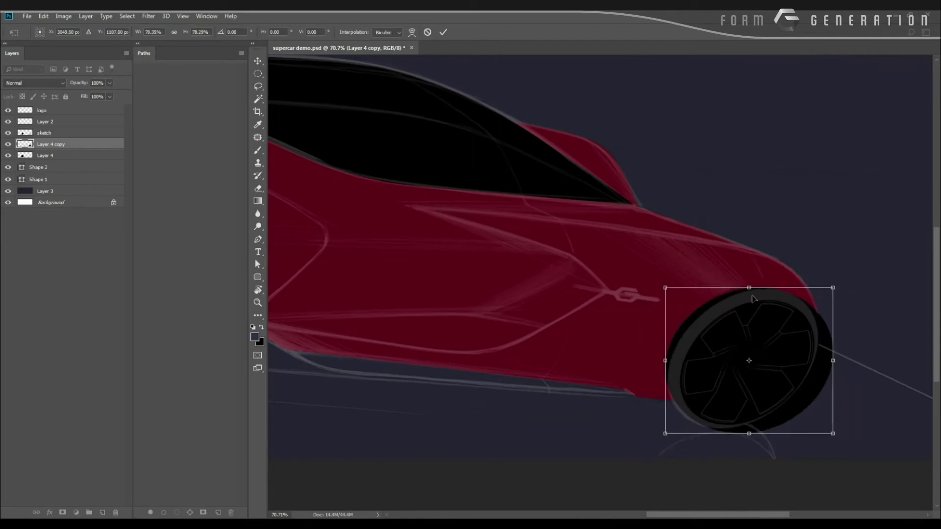
Step: Rotate the copied front wheel ellipse to about -29° and squash it to follow the sketched front tyre
{"action": "left_click_drag", "start_coordinate": [754, 299], "coordinate": [751, 321]}
{"action": "left_click_drag", "start_coordinate": [650, 272], "coordinate": [629, 318]}
{"action": "left_click_drag", "start_coordinate": [705, 346], "coordinate": [708, 356]}
{"action": "left_click_drag", "start_coordinate": [655, 306], "coordinate": [645, 314]}
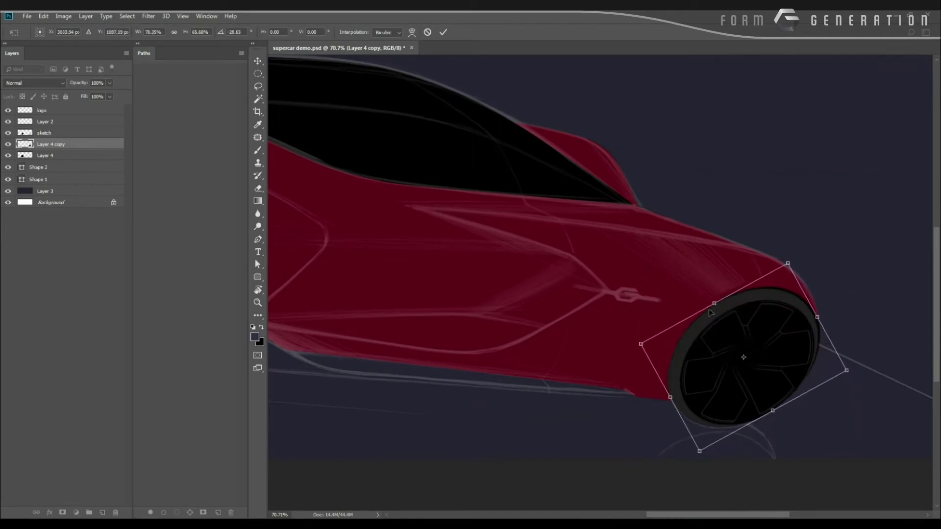
Step: Fine-tune all four sides of the front wheel ellipse to cover the tyre outline and apply the transform
{"action": "left_click_drag", "start_coordinate": [709, 310], "coordinate": [709, 298]}
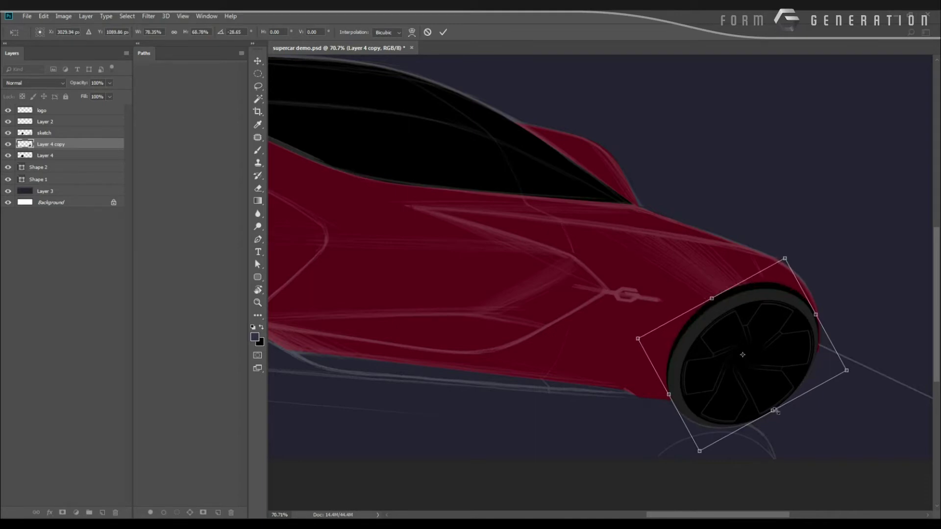
{"action": "left_click_drag", "start_coordinate": [773, 411], "coordinate": [776, 414]}
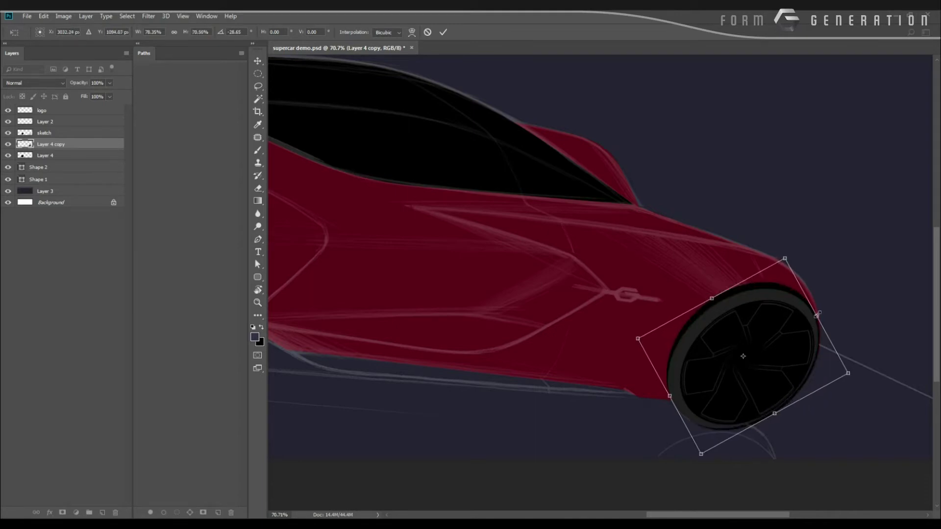
{"action": "left_click_drag", "start_coordinate": [818, 314], "coordinate": [819, 314]}
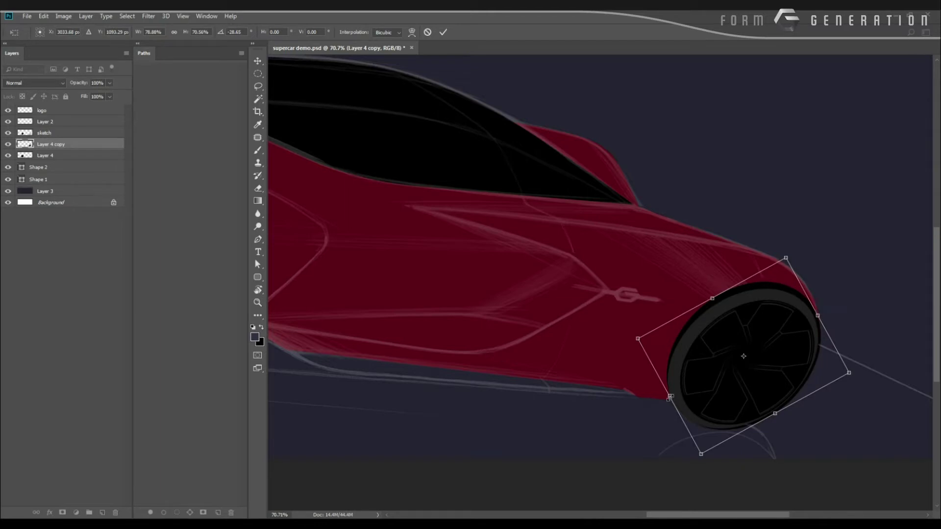
{"action": "left_click_drag", "start_coordinate": [670, 397], "coordinate": [667, 396]}
{"action": "key", "text": "Return"}
{"action": "left_click_drag", "start_coordinate": [527, 397], "coordinate": [450, 398]}
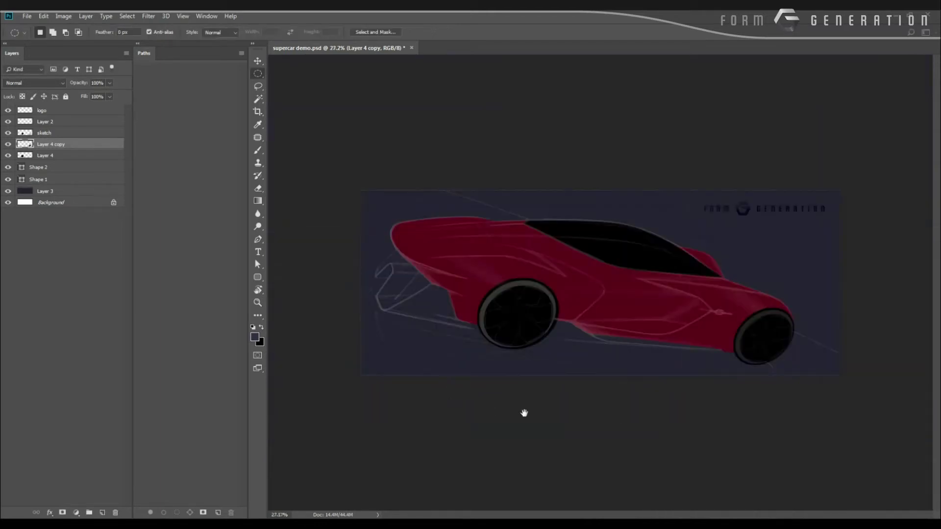
{"action": "mouse_move", "coordinate": [524, 413]}
{"action": "left_mouse_down"}
{"action": "mouse_move", "coordinate": [472, 405]}
{"action": "mouse_move", "coordinate": [514, 409]}
{"action": "left_mouse_up"}
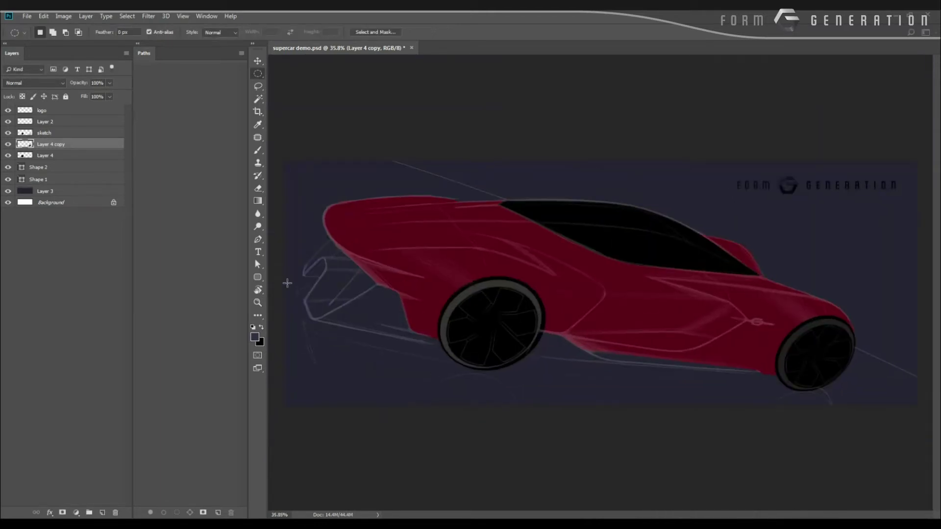
Step: Start a Pen shape directly above Layer 3, following the sketched shadow arc below the front wheel down to the canvas edge
{"action": "key", "text": "p"}
{"action": "left_click_drag", "start_coordinate": [333, 308], "coordinate": [351, 309]}
{"action": "left_click_drag", "start_coordinate": [444, 363], "coordinate": [354, 352]}
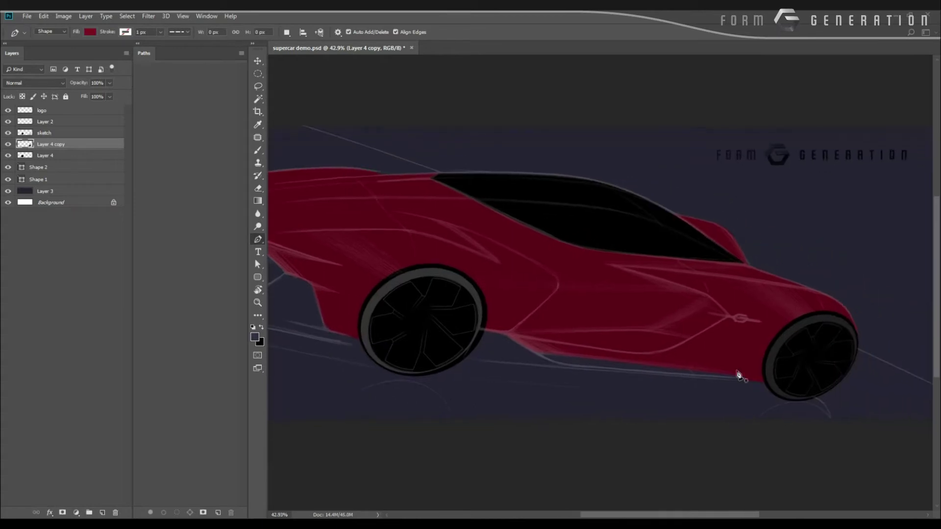
{"action": "left_click", "coordinate": [49, 190]}
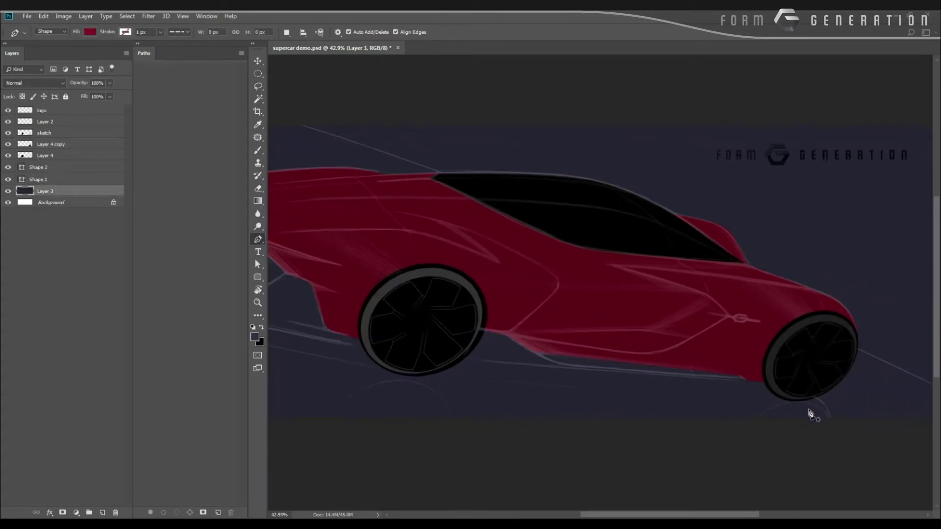
{"action": "left_click", "coordinate": [829, 420]}
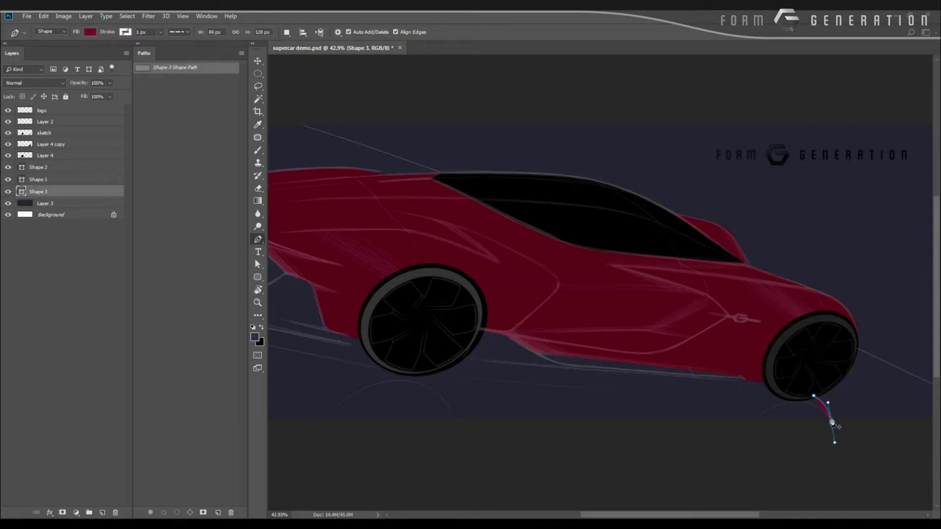
Step: Set the new ground shadow shape's fill colour to black
{"action": "left_click", "coordinate": [89, 32]}
{"action": "left_click", "coordinate": [135, 51]}
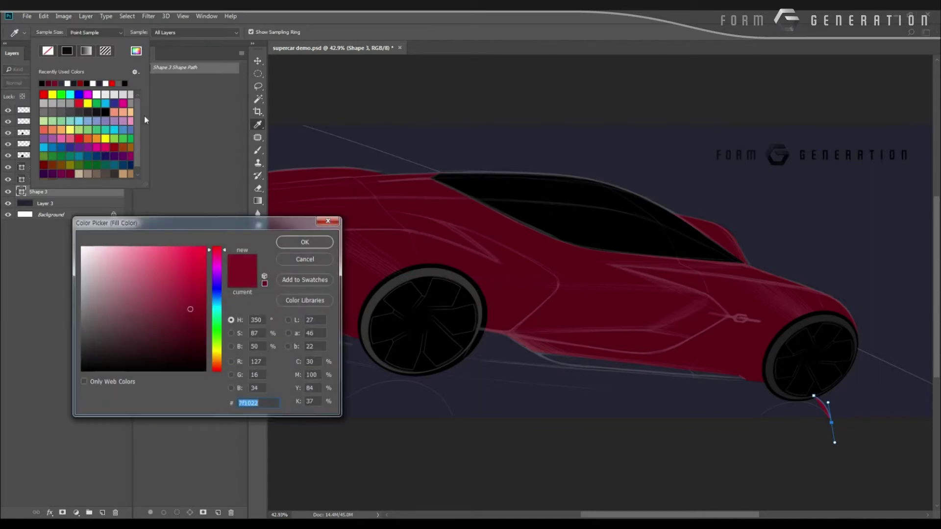
{"action": "left_click_drag", "start_coordinate": [155, 292], "coordinate": [336, 472]}
{"action": "key", "text": "Return"}
Step: Extend the shadow outline straight along the canvas's lower edge and up past the rear end of the car
{"action": "left_click", "coordinate": [831, 423], "text": "alt"}
{"action": "left_click_drag", "start_coordinate": [832, 422], "coordinate": [826, 425]}
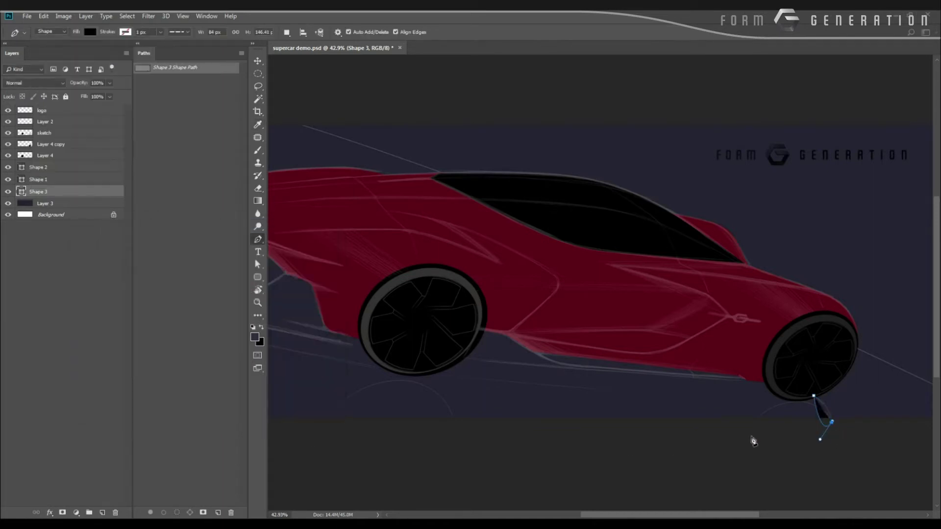
{"action": "key", "text": "ctrl+z"}
{"action": "scroll", "coordinate": [563, 445], "scroll_direction": "left", "scroll_amount": 5}
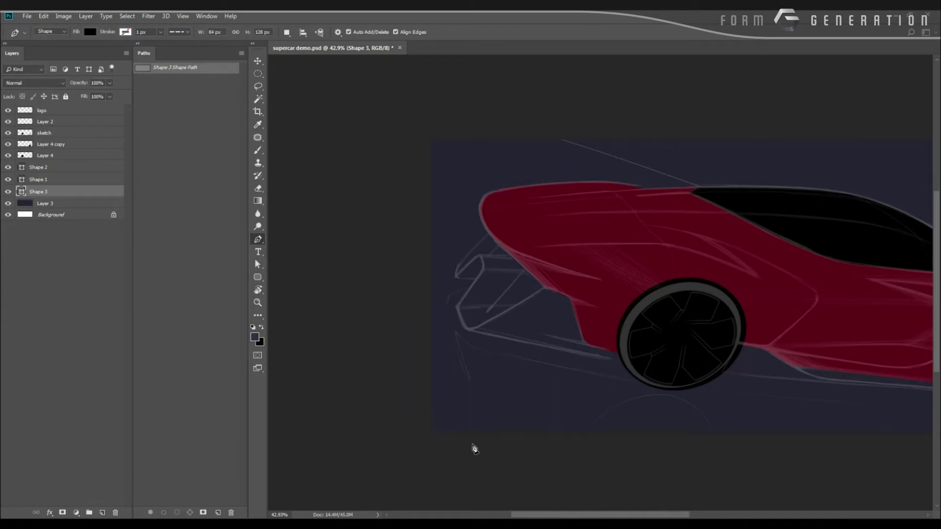
{"action": "left_click", "coordinate": [473, 436]}
{"action": "left_click_drag", "start_coordinate": [458, 353], "coordinate": [450, 308]}
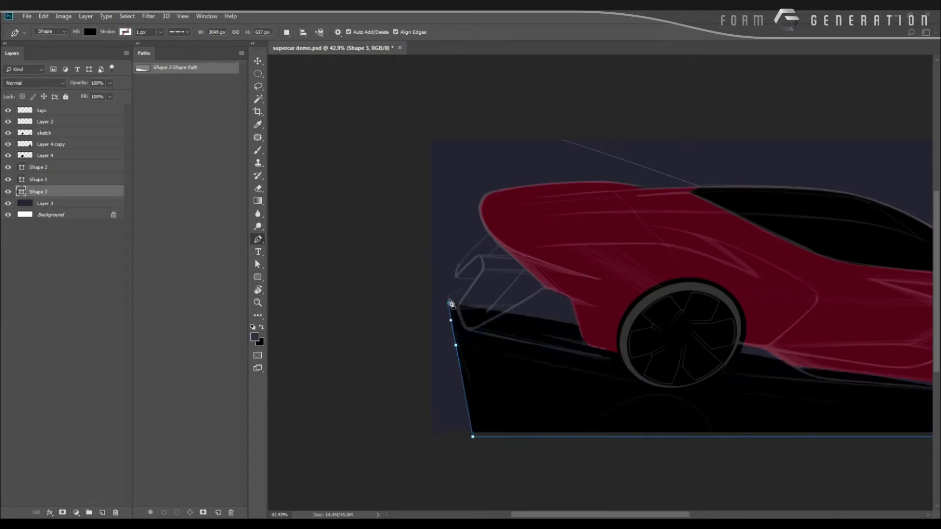
{"action": "left_click", "coordinate": [450, 295]}
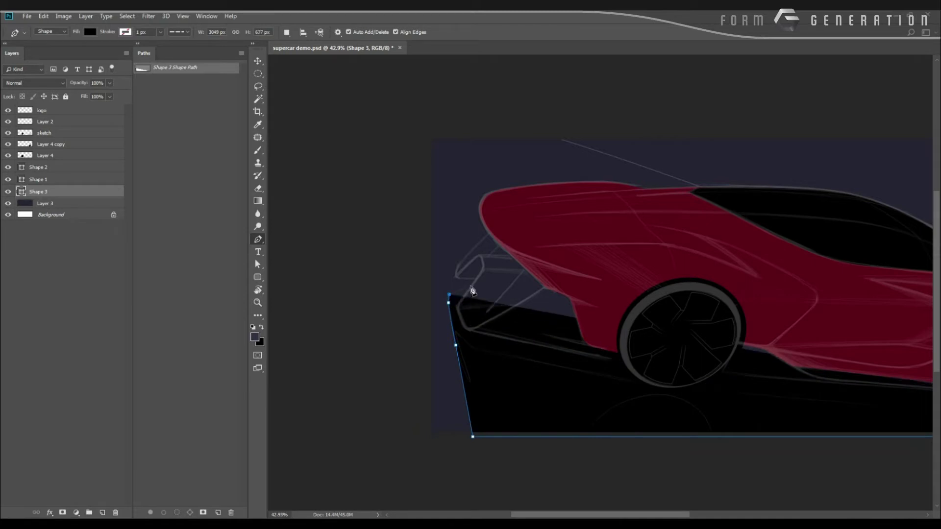
Step: Trace the shadow outline around the rear bumper's lower corner, following the sketched diffuser edge
{"action": "left_click", "coordinate": [471, 287]}
{"action": "left_click", "coordinate": [458, 308]}
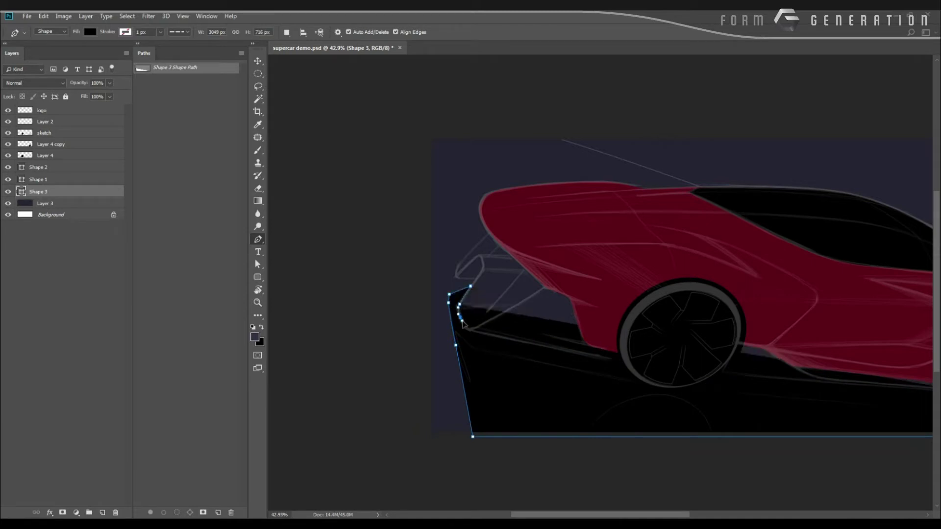
{"action": "left_click", "coordinate": [464, 324]}
{"action": "scroll", "coordinate": [465, 329], "scroll_direction": "up", "scroll_amount": 2}
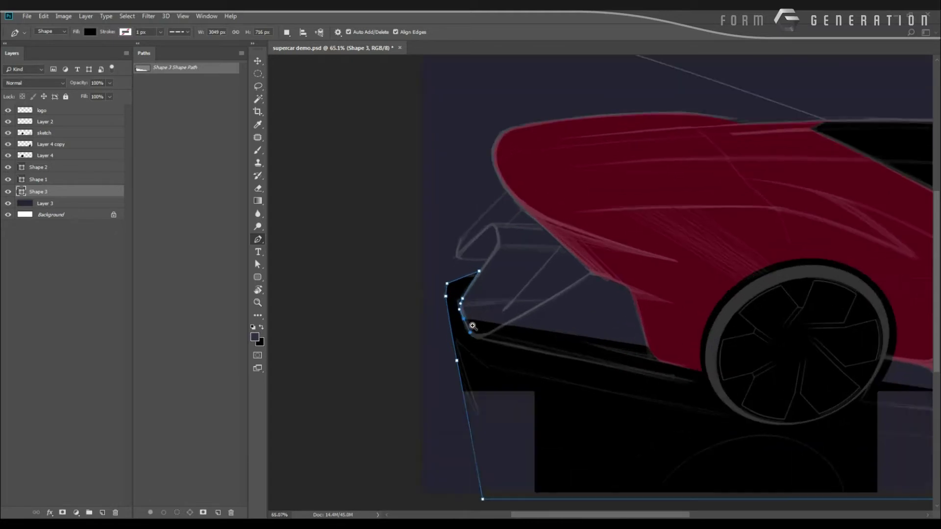
{"action": "left_click_drag", "start_coordinate": [493, 342], "coordinate": [493, 342]}
Step: Continue the shadow outline along the rear underbody line up to the edge of the rear wheel
{"action": "left_click_drag", "start_coordinate": [571, 376], "coordinate": [405, 302]}
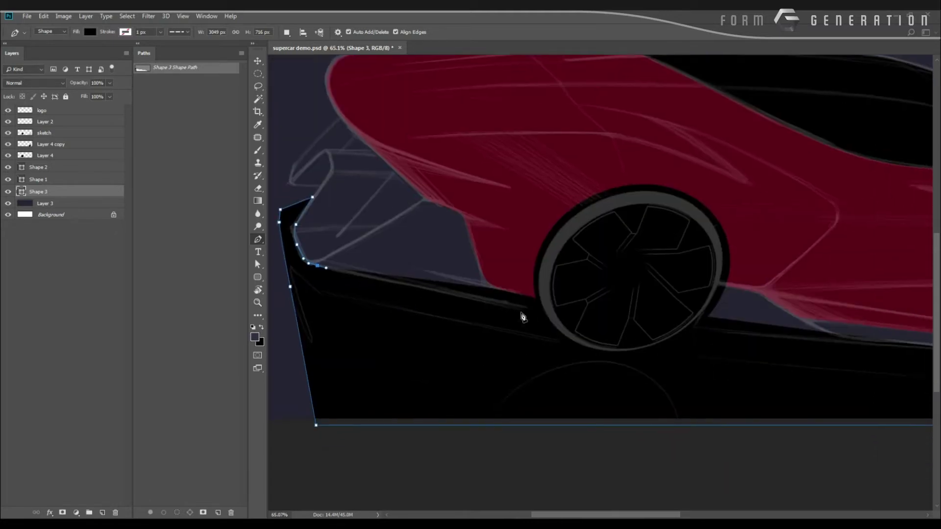
{"action": "left_click", "coordinate": [527, 308]}
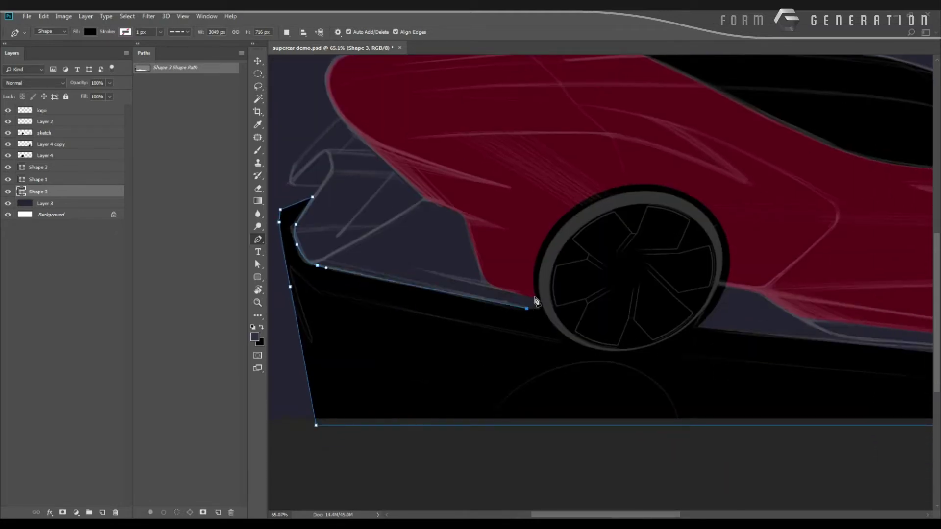
{"action": "left_click", "coordinate": [535, 296]}
{"action": "left_click_drag", "start_coordinate": [554, 306], "coordinate": [421, 278]}
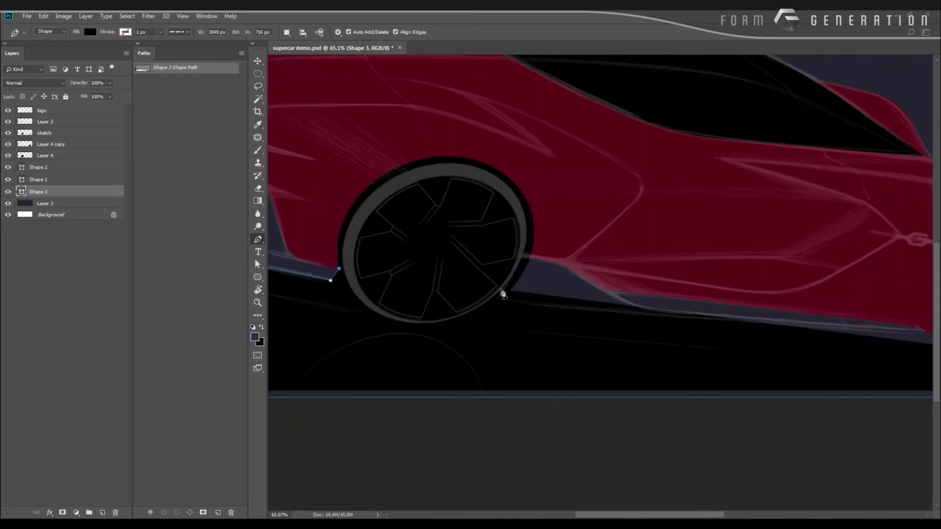
Step: Carry the shadow outline across the rear wheel and along the sill to the front wheel, then finish the path
{"action": "left_click_drag", "start_coordinate": [498, 289], "coordinate": [490, 297]}
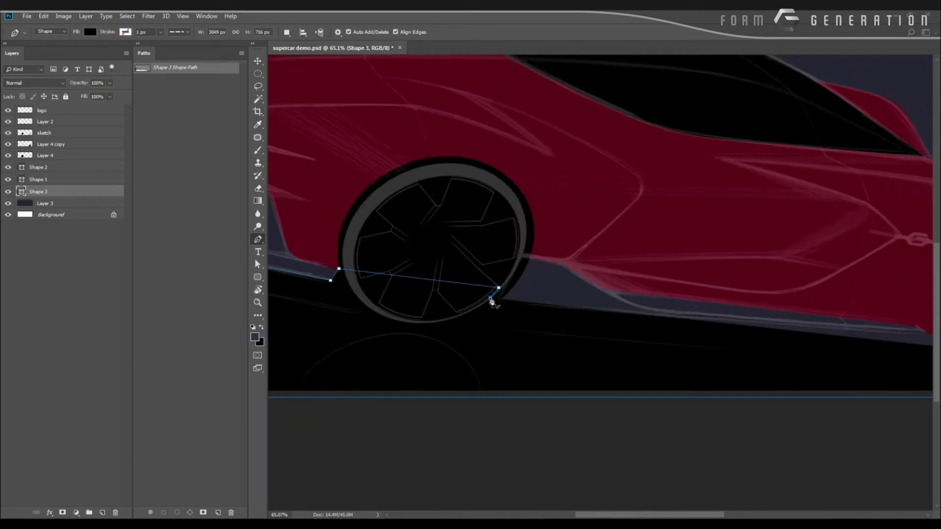
{"action": "mouse_move", "coordinate": [422, 281]}
{"action": "left_mouse_down"}
{"action": "mouse_move", "coordinate": [385, 275]}
{"action": "mouse_move", "coordinate": [412, 282]}
{"action": "left_mouse_up"}
{"action": "left_click_drag", "start_coordinate": [450, 301], "coordinate": [358, 286]}
{"action": "left_click", "coordinate": [751, 308]}
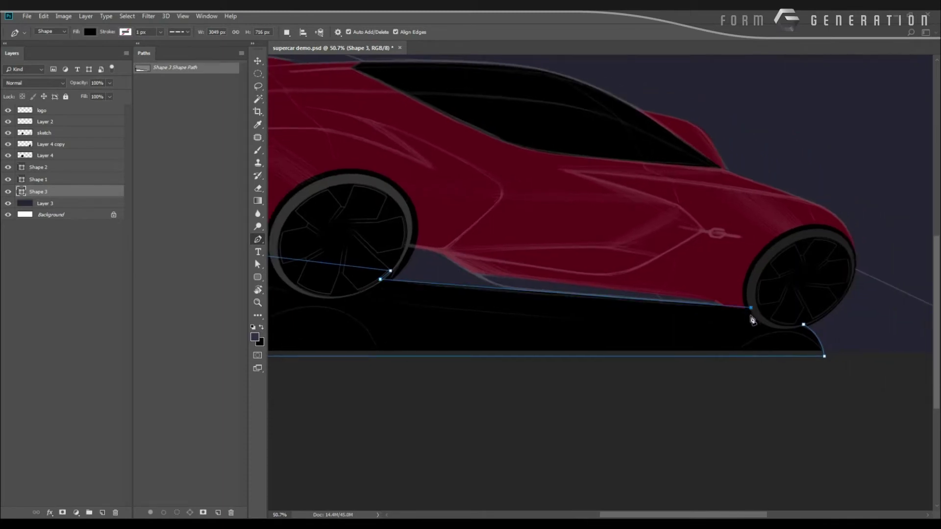
{"action": "left_click", "coordinate": [197, 243]}
Step: Examine the whole car with its black ground shadow at different magnifications
{"action": "scroll", "coordinate": [357, 237], "scroll_direction": "down", "scroll_amount": 5}
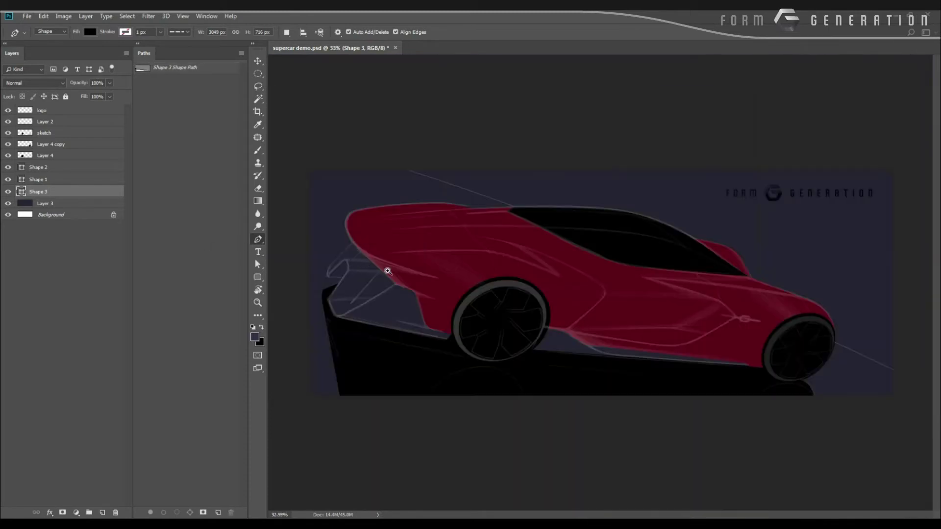
{"action": "scroll", "coordinate": [373, 276], "scroll_direction": "up", "scroll_amount": 4}
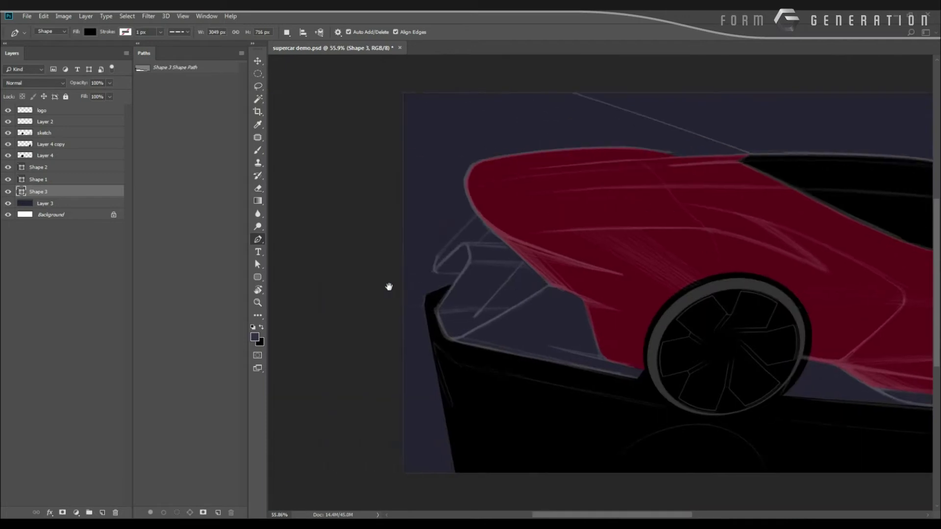
{"action": "scroll", "coordinate": [373, 292], "scroll_direction": "down", "scroll_amount": 3}
{"action": "scroll", "coordinate": [351, 284], "scroll_direction": "down", "scroll_amount": 2}
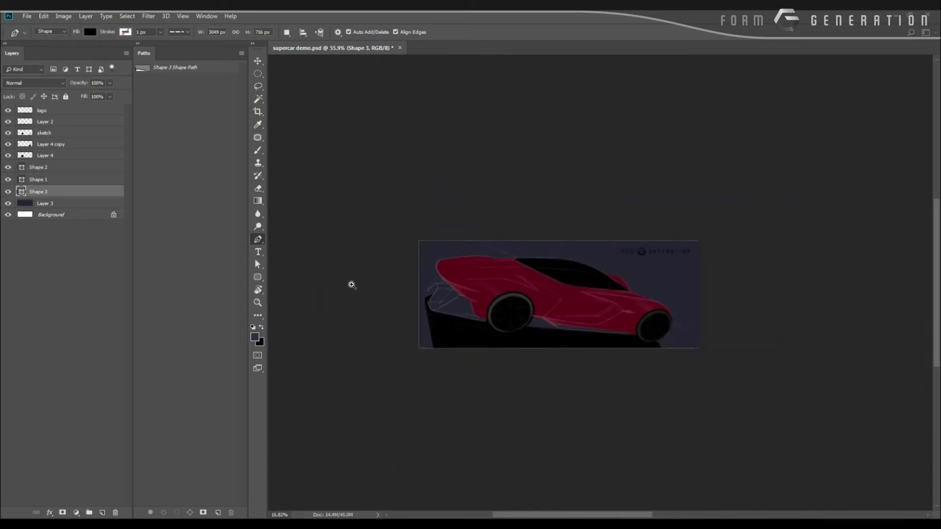
{"action": "scroll", "coordinate": [369, 289], "scroll_direction": "up", "scroll_amount": 2}
{"action": "scroll", "coordinate": [368, 288], "scroll_direction": "up", "scroll_amount": 1}
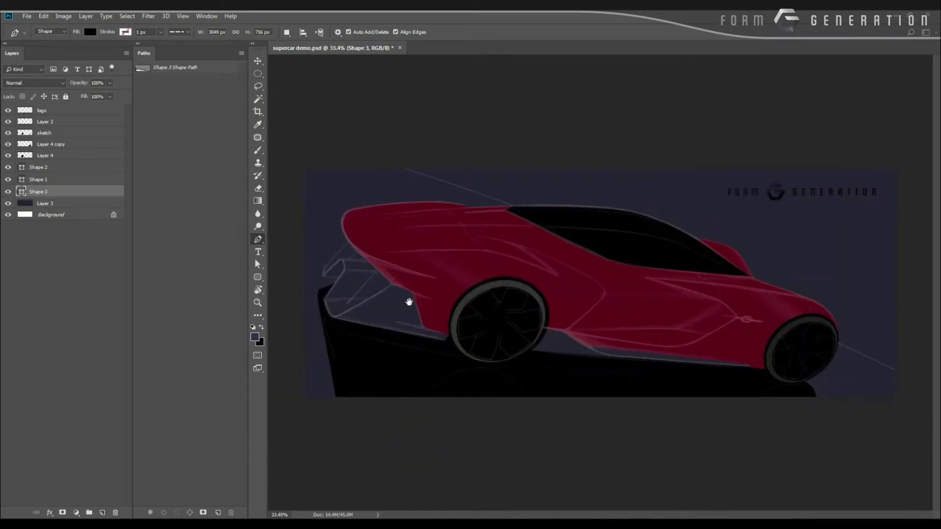
{"action": "scroll", "coordinate": [400, 301], "scroll_direction": "down", "scroll_amount": 2}
{"action": "scroll", "coordinate": [407, 301], "scroll_direction": "up", "scroll_amount": 2}
{"action": "scroll", "coordinate": [407, 300], "scroll_direction": "up", "scroll_amount": 1}
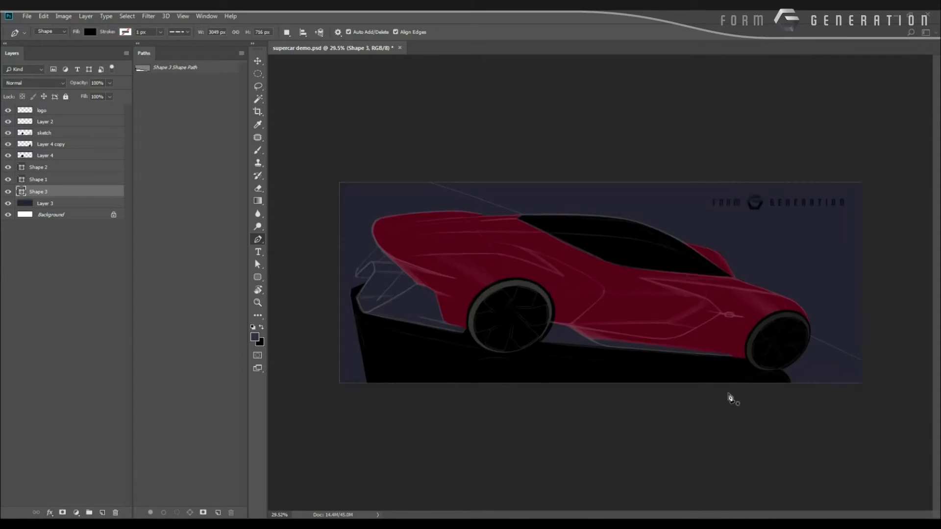
Step: Select the red car body shape and change its fill to a darker, deeper red
{"action": "key", "text": "v"}
{"action": "left_click", "coordinate": [578, 200]}
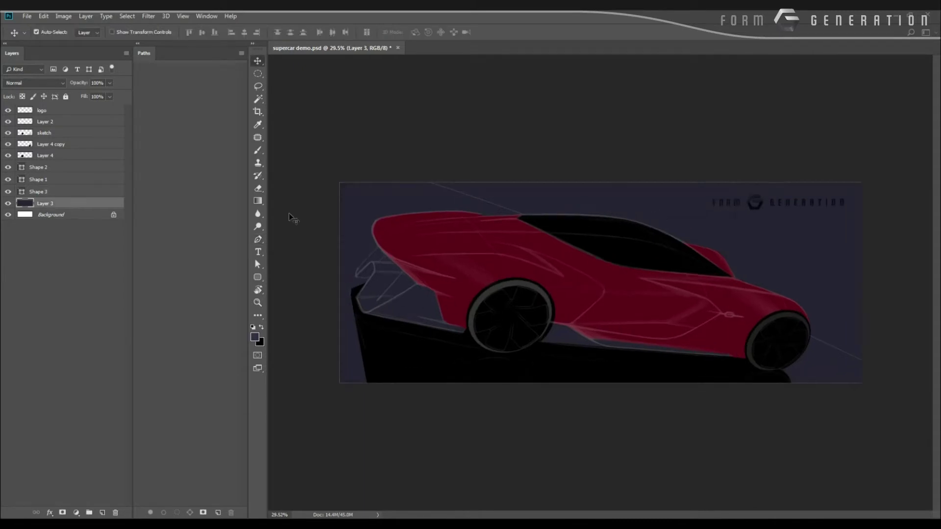
{"action": "left_click", "coordinate": [429, 245]}
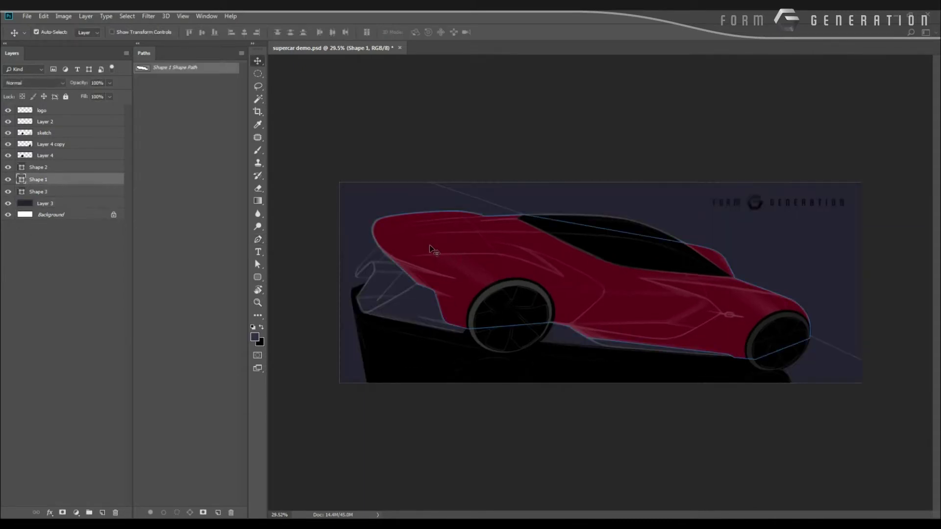
{"action": "scroll", "coordinate": [328, 237], "scroll_direction": "down", "scroll_amount": 2}
{"action": "scroll", "coordinate": [325, 234], "scroll_direction": "up", "scroll_amount": 2}
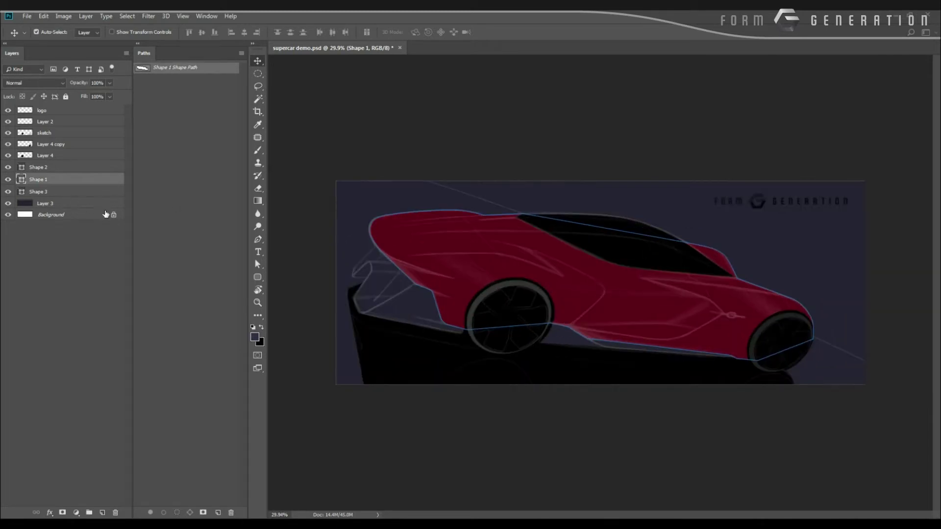
{"action": "key", "text": "a"}
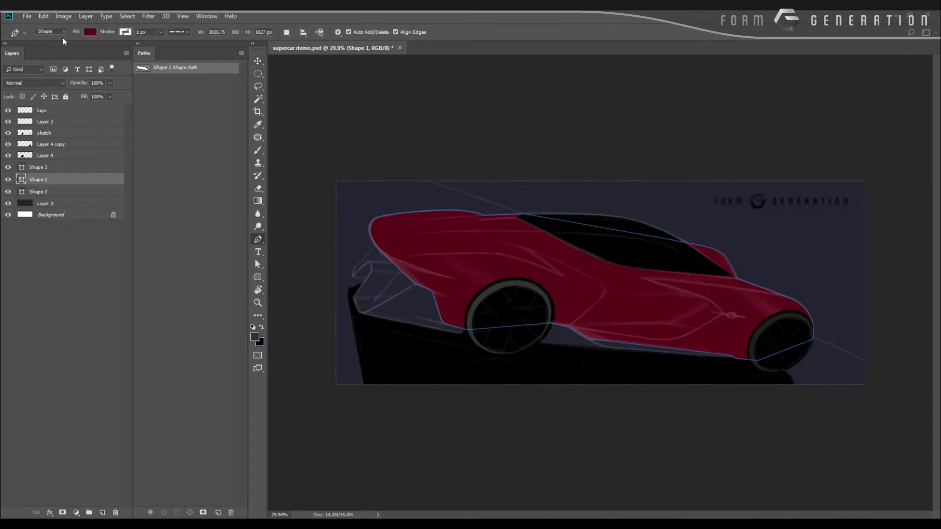
{"action": "left_click", "coordinate": [63, 37]}
{"action": "left_click", "coordinate": [136, 52]}
{"action": "left_click", "coordinate": [196, 340]}
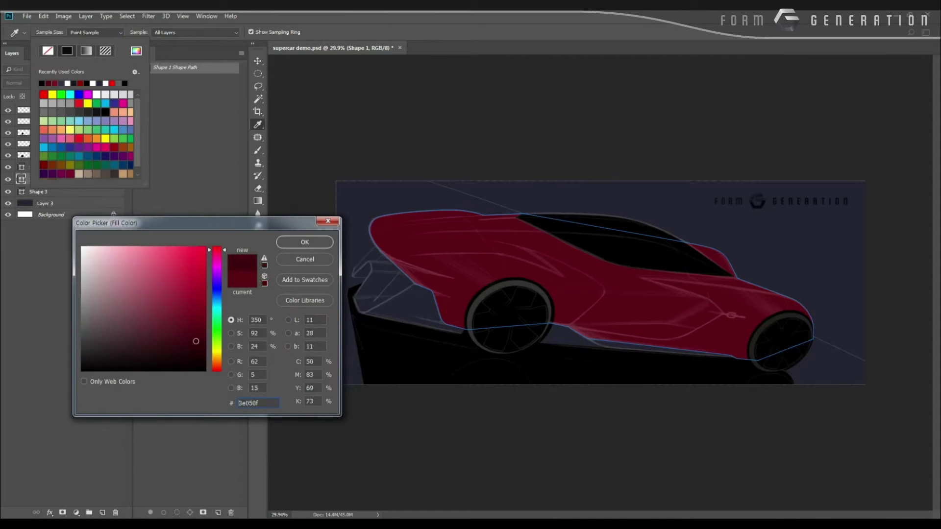
{"action": "key", "text": "Return"}
{"action": "left_click", "coordinate": [194, 320]}
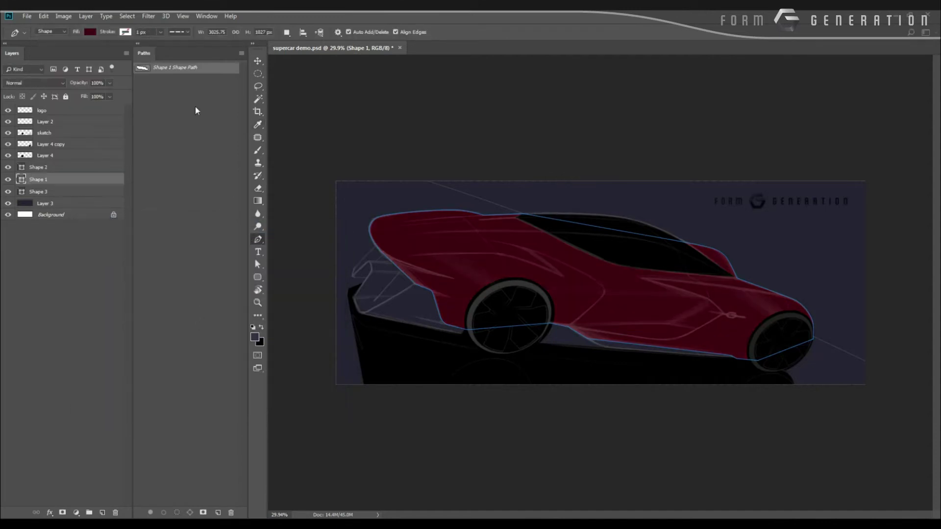
Step: Show the HSB colour sliders above the artwork and add a new empty layer directly above the body shape
{"action": "left_click", "coordinate": [206, 16]}
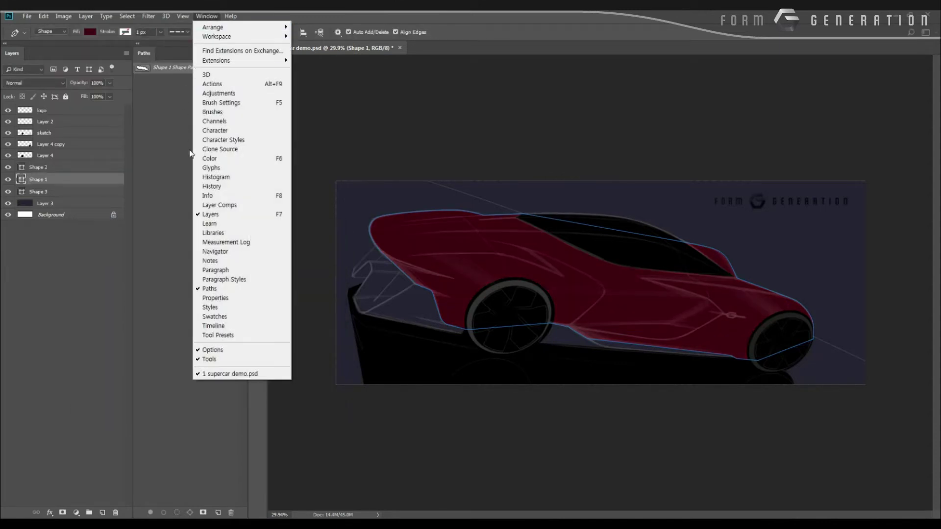
{"action": "left_click", "coordinate": [209, 157]}
{"action": "left_click_drag", "start_coordinate": [347, 76], "coordinate": [312, 63]}
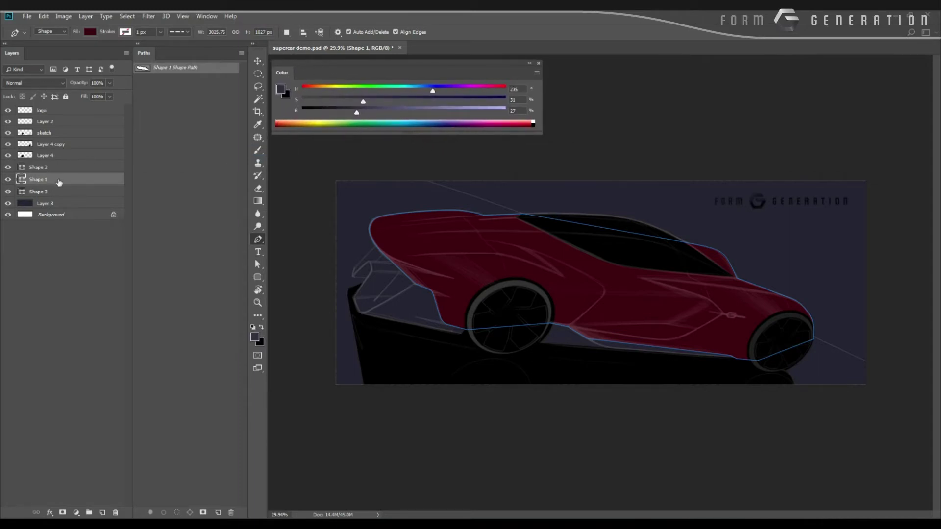
{"action": "key", "text": "ctrl+shift+alt+n"}
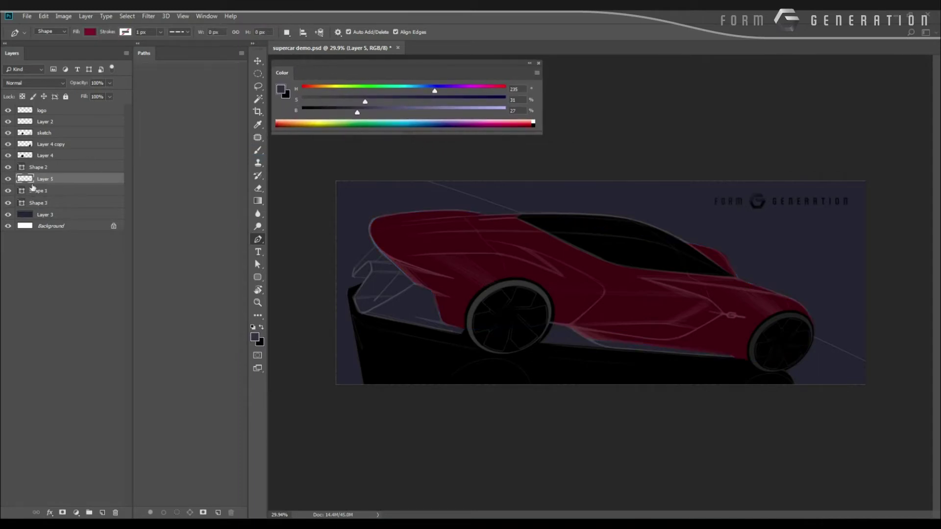
Step: Clip the new empty layer to the car body shape and sample the body's dark red as the painting colour
{"action": "left_click", "coordinate": [51, 180], "text": "alt"}
{"action": "key", "text": "b"}
{"action": "left_click", "coordinate": [510, 240], "text": "alt"}
{"action": "key", "text": "p"}
{"action": "right_click", "coordinate": [487, 177]}
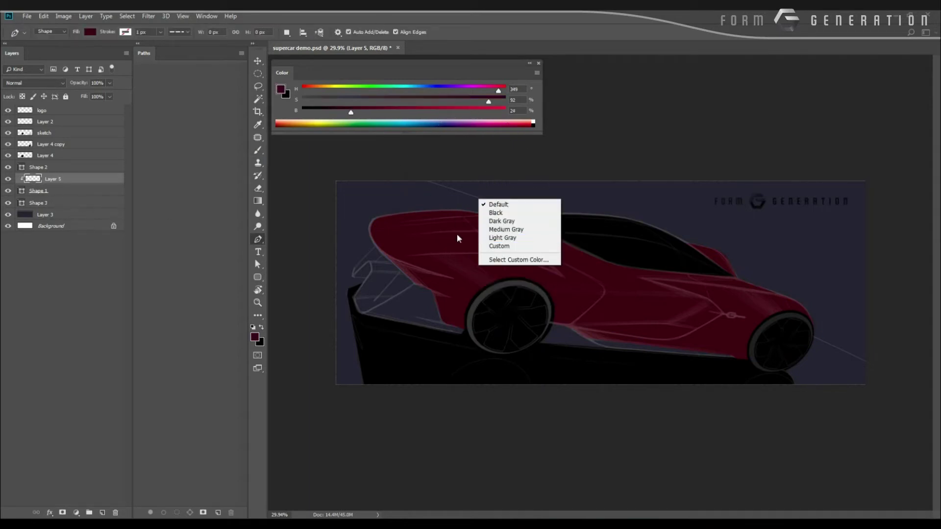
{"action": "right_click", "coordinate": [424, 228]}
{"action": "left_click", "coordinate": [400, 245]}
Step: Choose the soft elliptical 500 px brush from the F-Gen Brush set and raise the painting colour's brightness to 100%
{"action": "key", "text": "b"}
{"action": "right_click", "coordinate": [447, 267]}
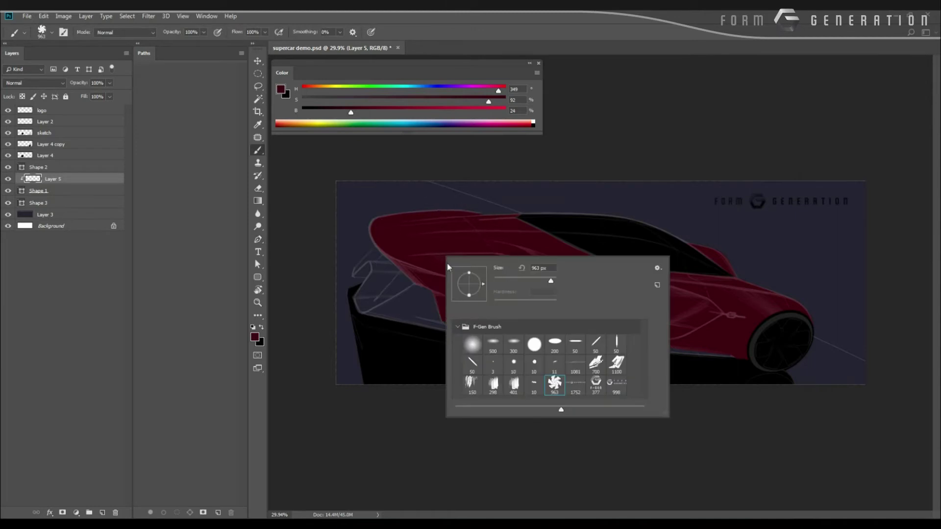
{"action": "double_click", "coordinate": [492, 344]}
{"action": "left_click_drag", "start_coordinate": [433, 113], "coordinate": [504, 119]}
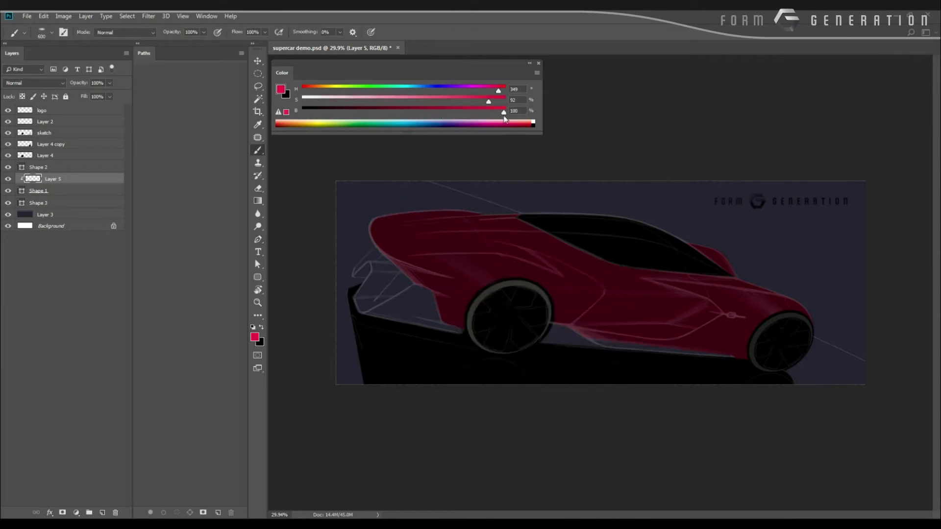
Step: Paint a broad bright red highlight across the body side, from above the rear wheel to the door, with an enlarged brush
{"action": "key", "text": "]"}
{"action": "key", "text": "]"}
{"action": "key", "text": "]"}
{"action": "key", "text": "]"}
{"action": "key", "text": "]"}
{"action": "key", "text": "]"}
{"action": "mouse_move", "coordinate": [456, 267]}
{"action": "left_mouse_down"}
{"action": "mouse_move", "coordinate": [593, 286]}
{"action": "mouse_move", "coordinate": [515, 269]}
{"action": "mouse_move", "coordinate": [645, 304]}
{"action": "left_mouse_up"}
Step: Extend the bright red highlight toward the front fender and the tail of the body with a progressively smaller brush
{"action": "key", "text": "["}
{"action": "key", "text": "["}
{"action": "key", "text": "["}
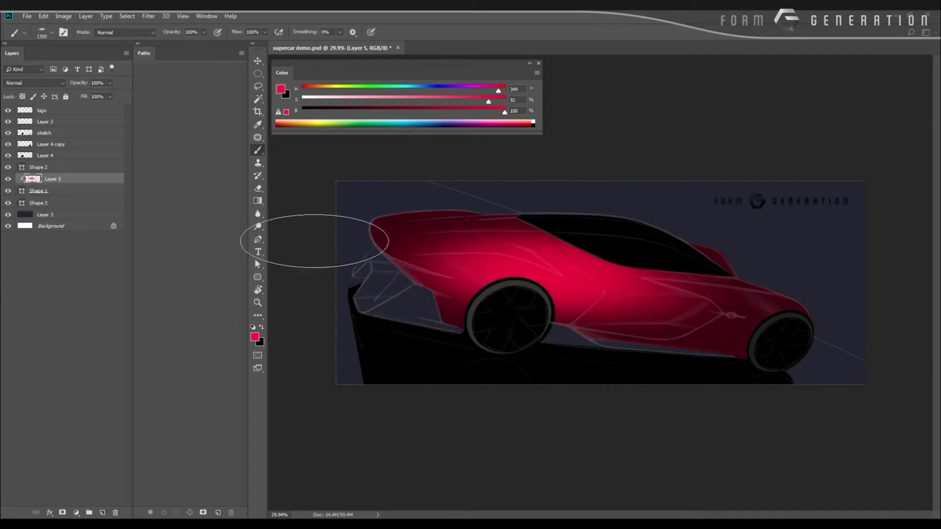
{"action": "key", "text": "bracketleft"}
{"action": "key", "text": "bracketleft"}
{"action": "key", "text": "bracketleft"}
{"action": "key", "text": "bracketleft"}
{"action": "key", "text": "bracketleft"}
{"action": "key", "text": "bracketleft"}
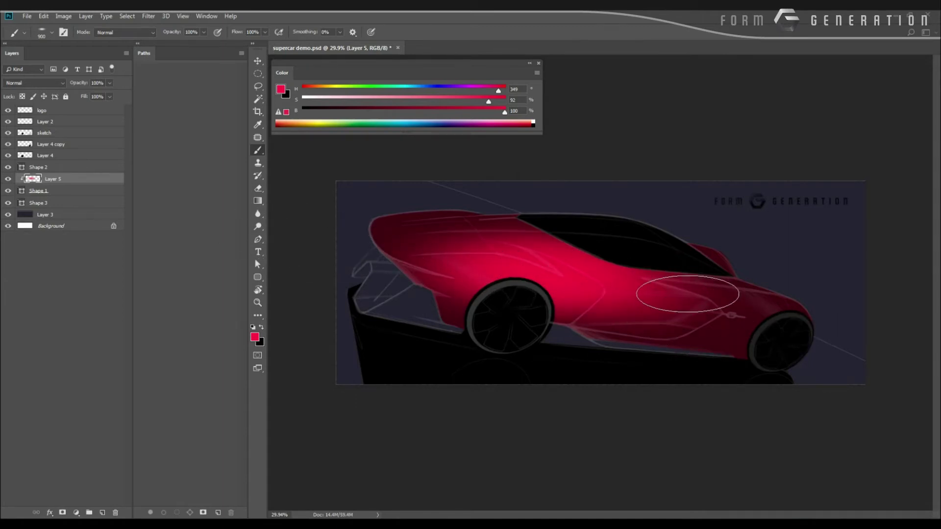
{"action": "key", "text": "bracketright"}
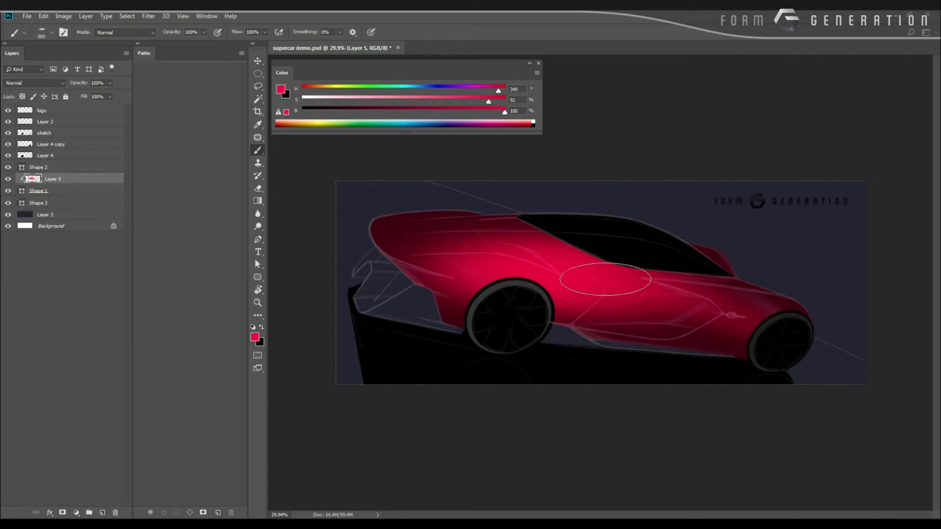
{"action": "key", "text": "bracketleft"}
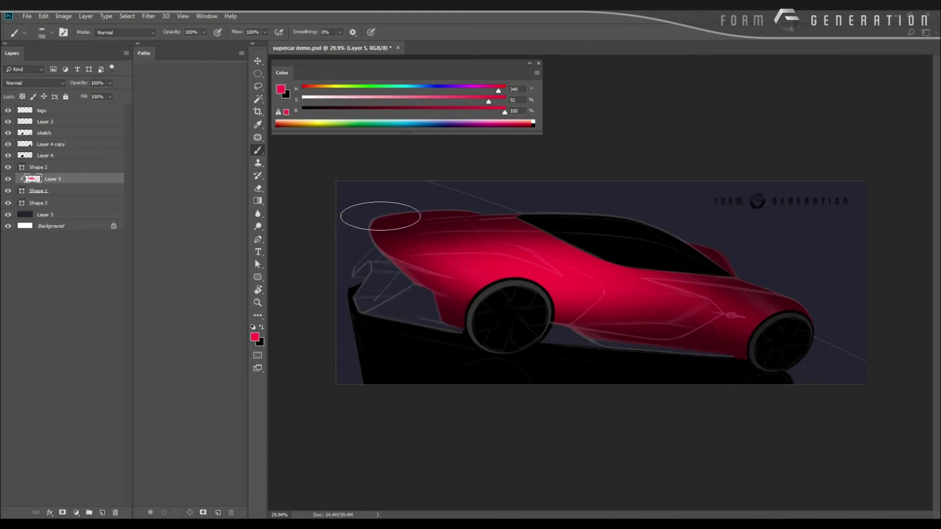
{"action": "left_click_drag", "start_coordinate": [412, 287], "coordinate": [433, 286]}
{"action": "left_click_drag", "start_coordinate": [434, 286], "coordinate": [458, 290]}
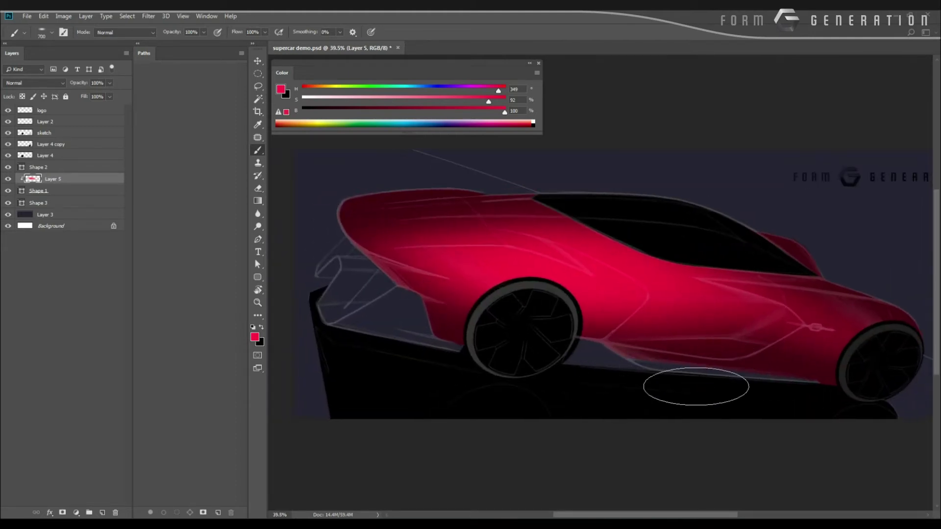
Step: Add another layer clipped to the body and paint a bright red highlight along the lower door and sill
{"action": "key", "text": "Return"}
{"action": "key", "text": "ctrl+alt+g"}
{"action": "key", "text": "["}
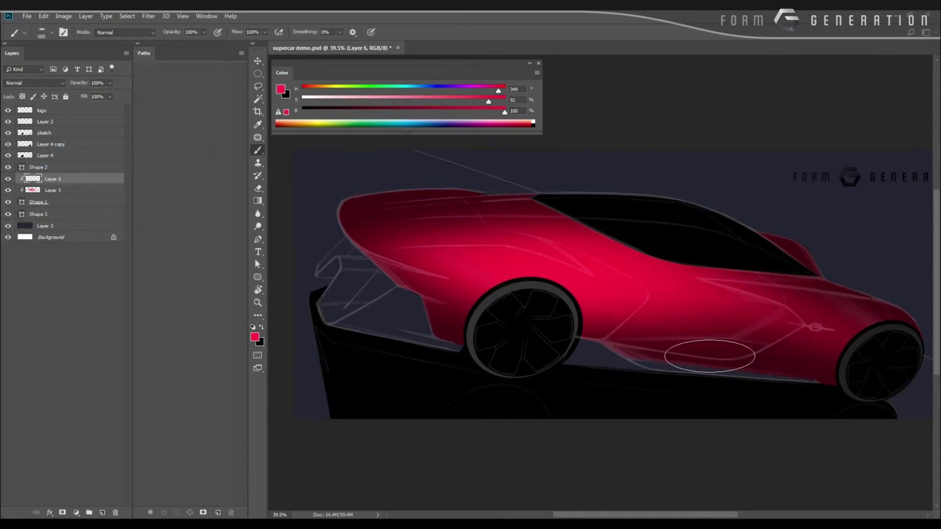
{"action": "left_click_drag", "start_coordinate": [766, 362], "coordinate": [683, 352]}
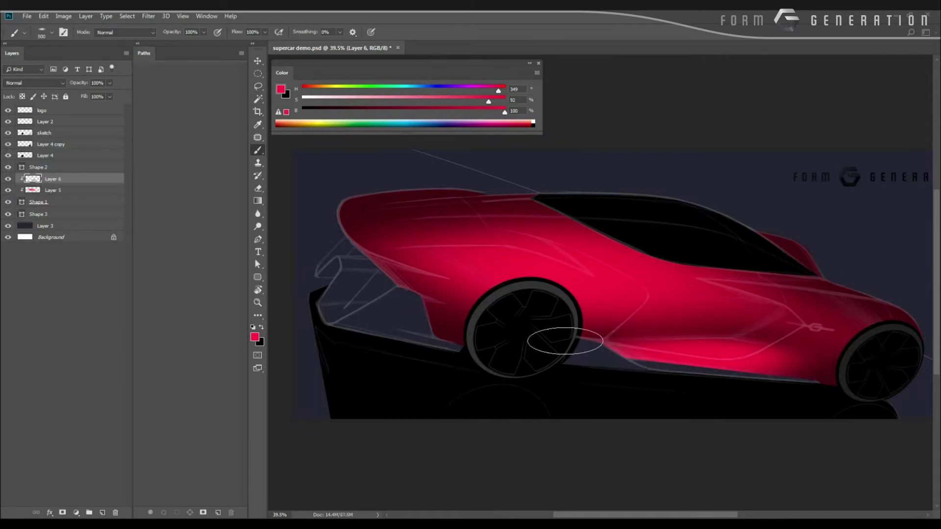
Step: Select the area under the sill crease with the Lasso and delete the highlight there for a sharp edge
{"action": "key", "text": "l"}
{"action": "mouse_move", "coordinate": [647, 351]}
{"action": "left_mouse_down"}
{"action": "mouse_move", "coordinate": [611, 371]}
{"action": "mouse_move", "coordinate": [570, 358]}
{"action": "left_mouse_up"}
{"action": "key", "text": "Delete"}
{"action": "key", "text": "ctrl+d"}
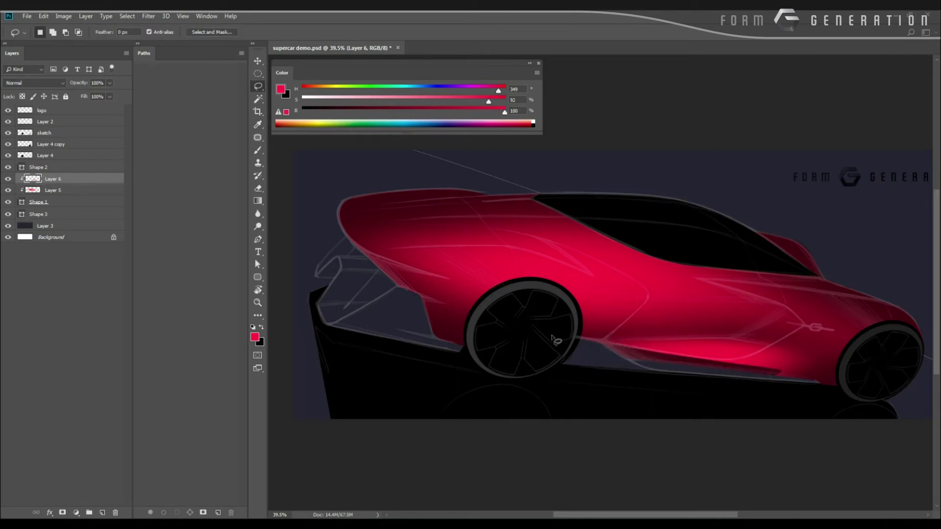
{"action": "key", "text": "Delete"}
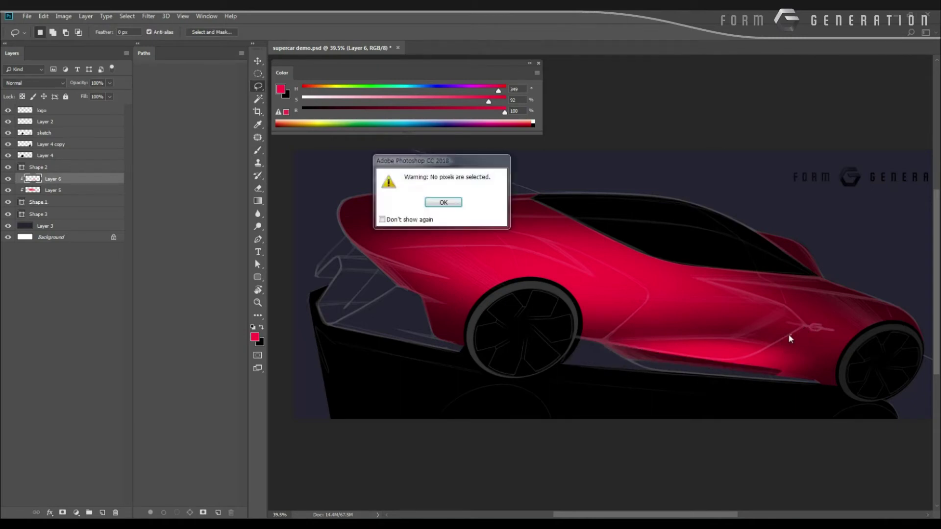
{"action": "key", "text": "Return"}
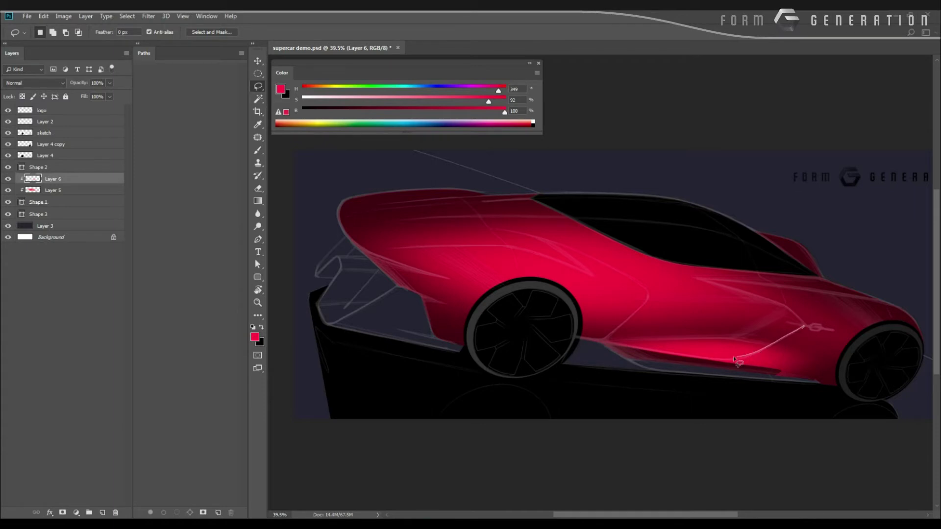
Step: Lasso the area below the crease running to the front fender vent and erase its highlight softly with a smaller eraser
{"action": "left_click_drag", "start_coordinate": [679, 374], "coordinate": [882, 359]}
{"action": "key", "text": "e"}
{"action": "key", "text": "bracketleft"}
{"action": "key", "text": "bracketleft"}
{"action": "key", "text": "bracketleft"}
{"action": "key", "text": "bracketleft"}
{"action": "key", "text": "bracketleft"}
{"action": "key", "text": "bracketleft"}
{"action": "key", "text": "bracketleft"}
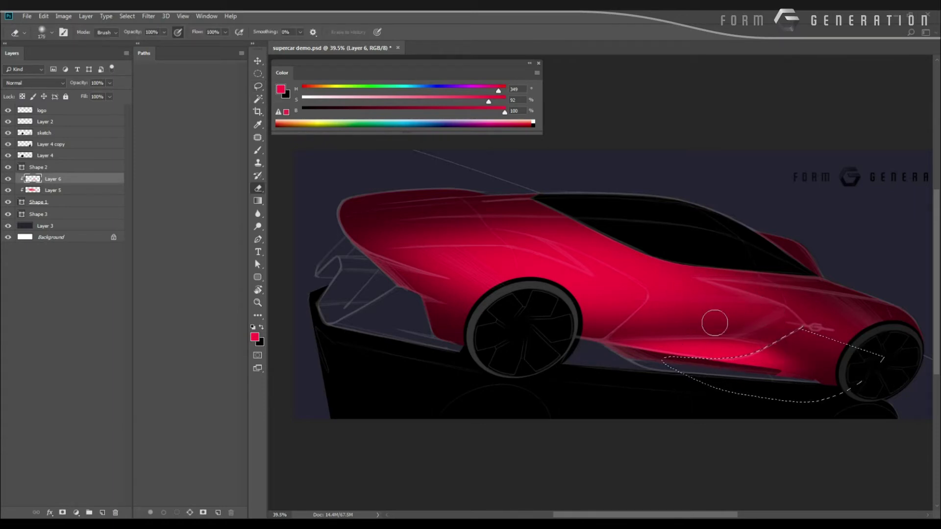
{"action": "mouse_move", "coordinate": [815, 362]}
{"action": "left_mouse_down"}
{"action": "mouse_move", "coordinate": [770, 359]}
{"action": "mouse_move", "coordinate": [839, 373]}
{"action": "left_mouse_up"}
Step: Trim the highlight along the lower edge of the sill with another Lasso selection
{"action": "key", "text": "l"}
{"action": "left_click_drag", "start_coordinate": [682, 401], "coordinate": [684, 401]}
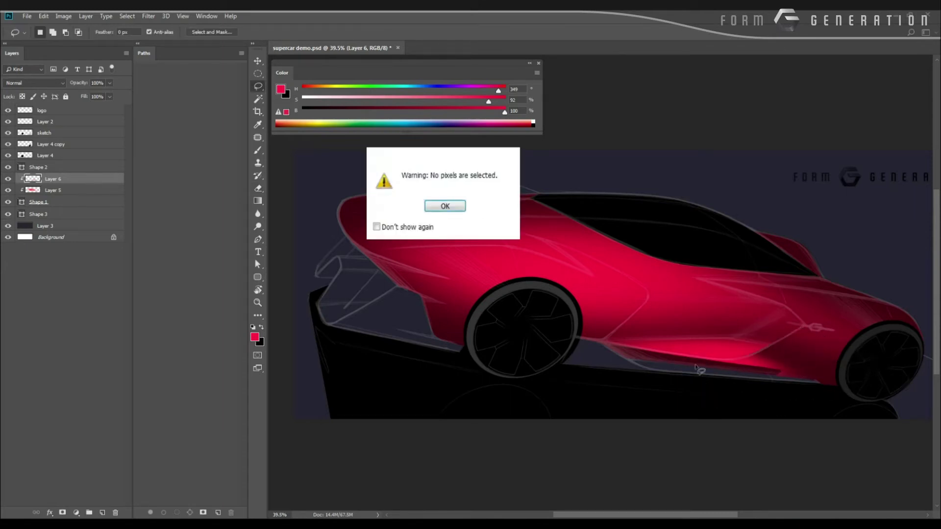
{"action": "key", "text": "Return"}
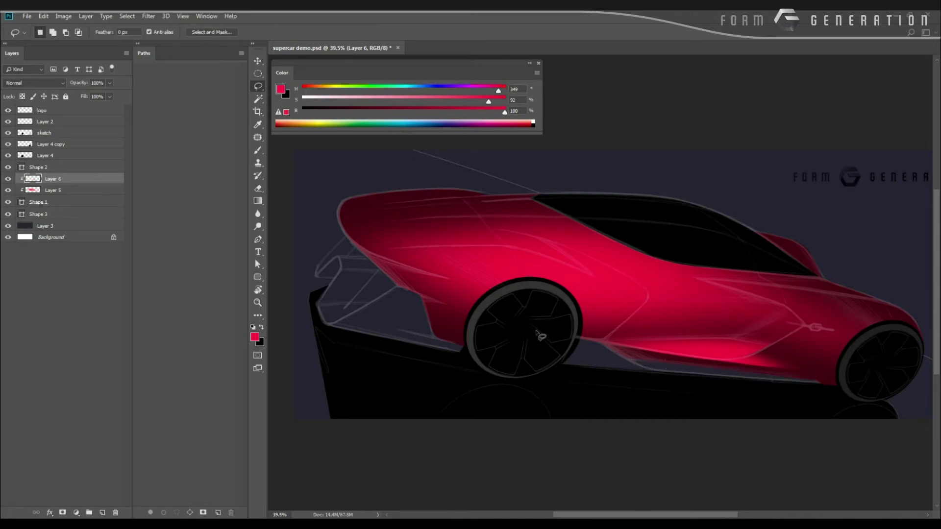
Step: Lasso a narrow strip along the lower sill up to the front wheel and clear the leftover highlight from it
{"action": "key", "text": "r"}
{"action": "mouse_move", "coordinate": [444, 427]}
{"action": "left_mouse_down"}
{"action": "mouse_move", "coordinate": [416, 407]}
{"action": "mouse_move", "coordinate": [755, 212]}
{"action": "mouse_move", "coordinate": [672, 361]}
{"action": "left_mouse_up"}
{"action": "key", "text": "l"}
{"action": "key", "text": "ctrl+d"}
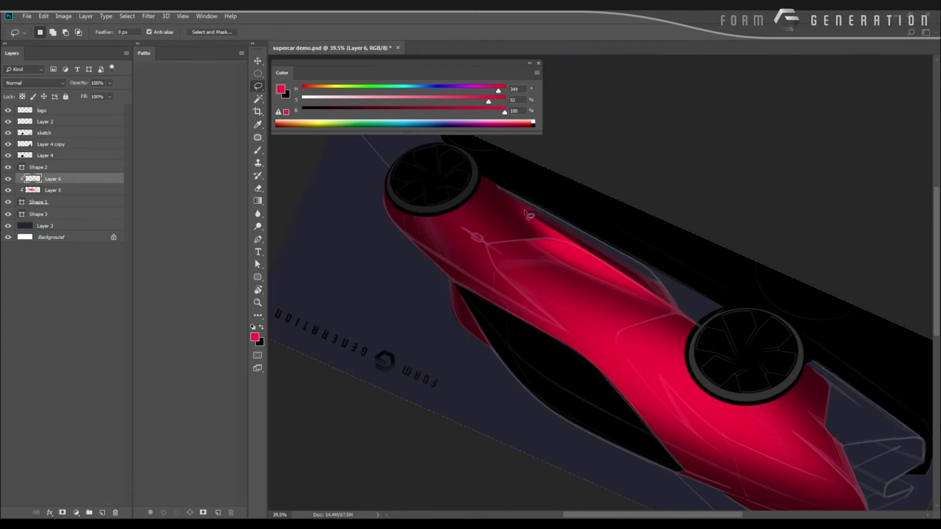
{"action": "mouse_move", "coordinate": [499, 200]}
{"action": "left_mouse_down"}
{"action": "mouse_move", "coordinate": [631, 273]}
{"action": "mouse_move", "coordinate": [453, 162]}
{"action": "left_mouse_up"}
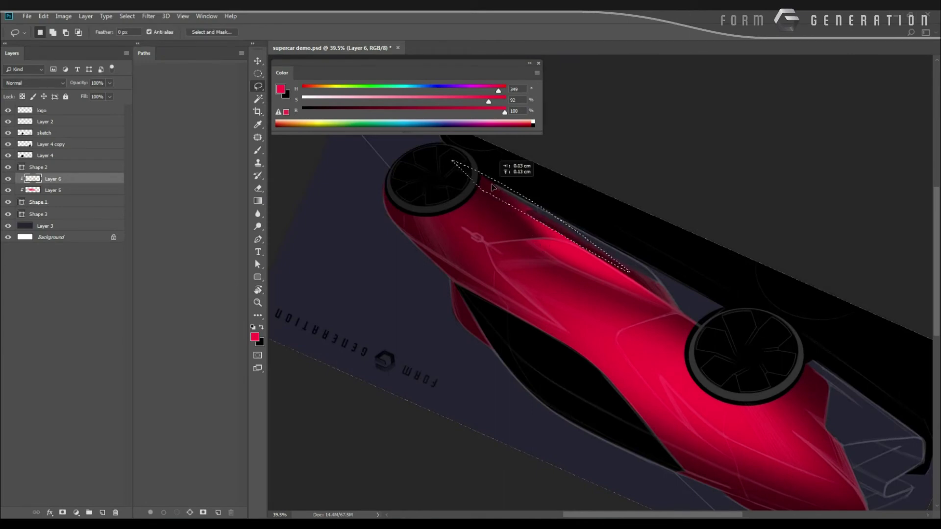
{"action": "key", "text": "ctrl+d"}
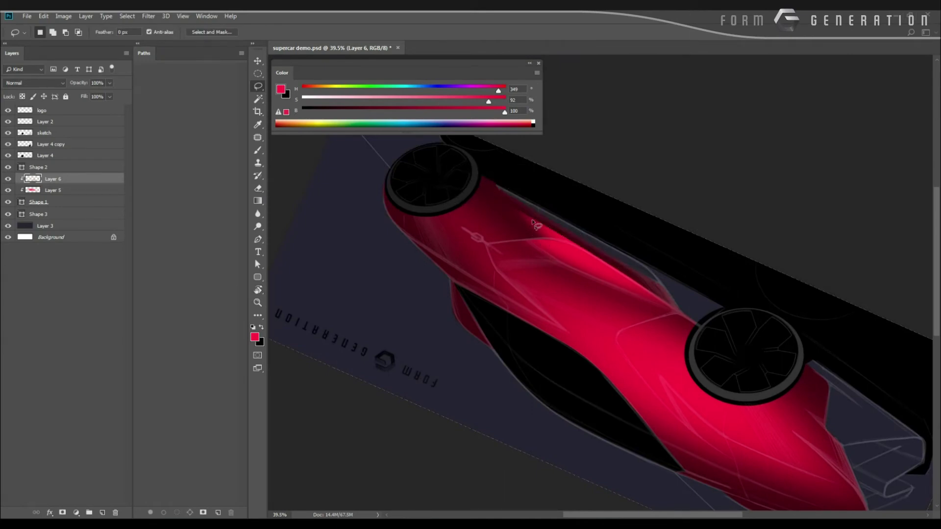
{"action": "mouse_move", "coordinate": [476, 186]}
{"action": "left_mouse_down"}
{"action": "mouse_move", "coordinate": [596, 252]}
{"action": "mouse_move", "coordinate": [472, 174]}
{"action": "mouse_move", "coordinate": [484, 188]}
{"action": "left_mouse_up"}
{"action": "key", "text": "ctrl+d"}
Step: Add another layer clipped to the body and brush a bright red highlight over the front fender
{"action": "key", "text": "ctrl+minus"}
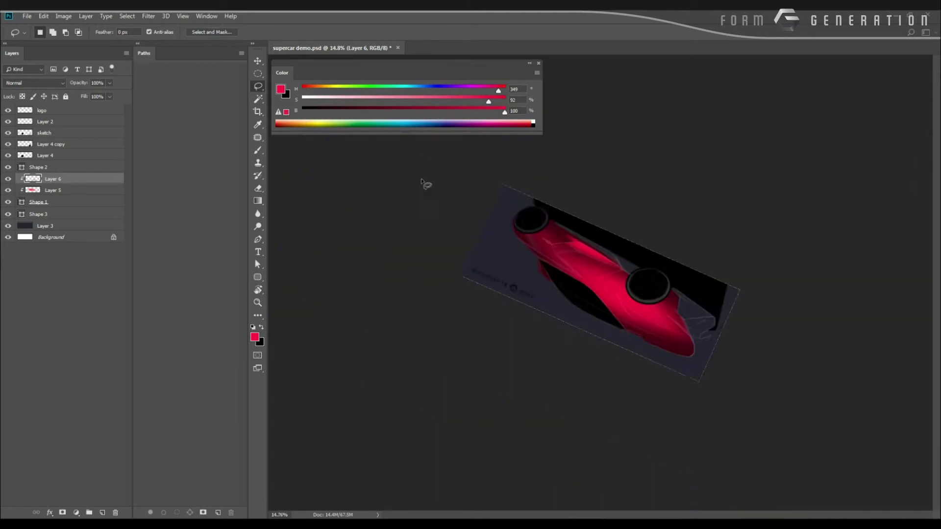
{"action": "key", "text": "Escape"}
{"action": "mouse_move", "coordinate": [434, 230]}
{"action": "left_mouse_down"}
{"action": "mouse_move", "coordinate": [487, 251]}
{"action": "mouse_move", "coordinate": [439, 246]}
{"action": "mouse_move", "coordinate": [465, 258]}
{"action": "left_mouse_up"}
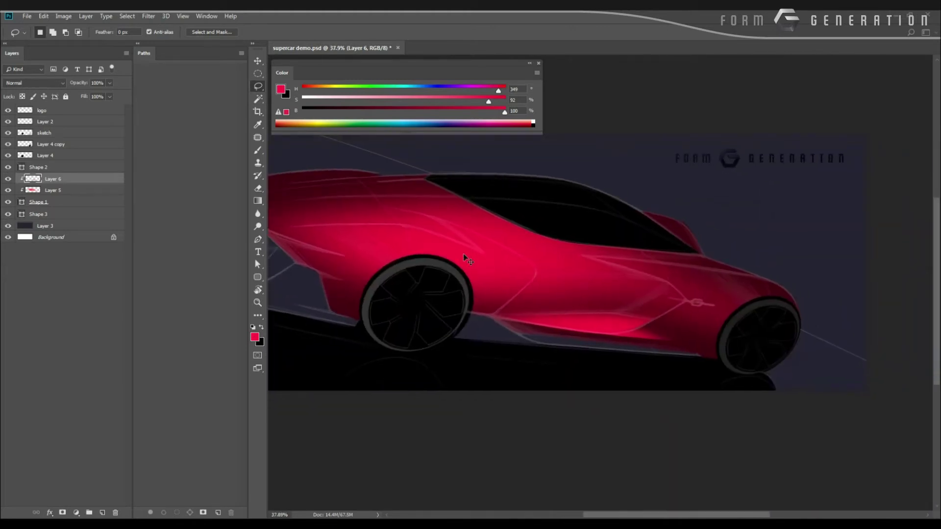
{"action": "key", "text": "ctrl+shift+alt+n"}
{"action": "key", "text": "b"}
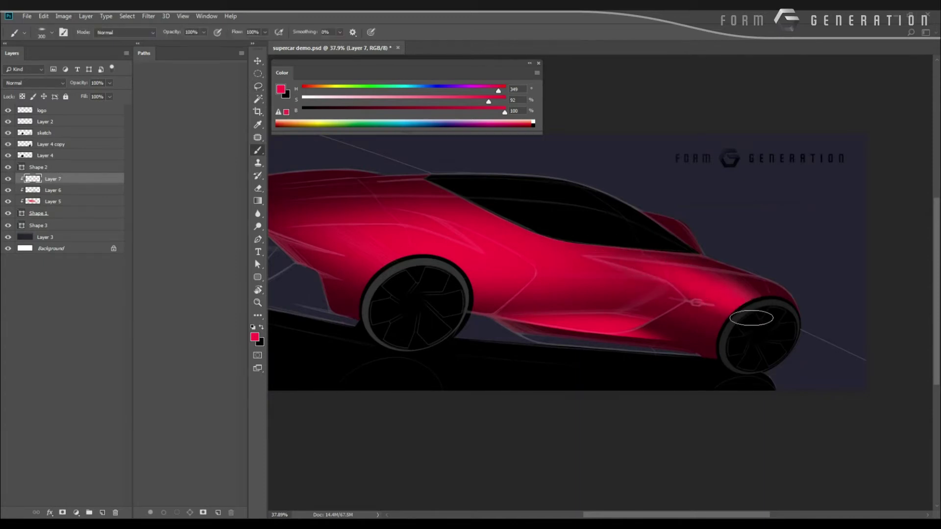
Step: Lasso the area below the front fender crease and clear the new highlight from it for a crisp edge
{"action": "key", "text": "l"}
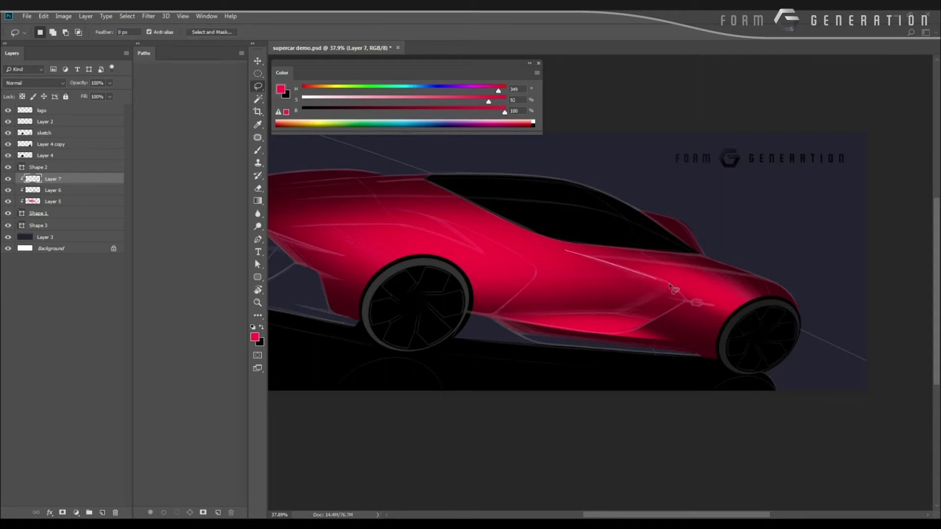
{"action": "mouse_move", "coordinate": [545, 263]}
{"action": "left_mouse_down"}
{"action": "mouse_move", "coordinate": [578, 265]}
{"action": "mouse_move", "coordinate": [525, 254]}
{"action": "mouse_move", "coordinate": [791, 280]}
{"action": "mouse_move", "coordinate": [569, 218]}
{"action": "mouse_move", "coordinate": [472, 227]}
{"action": "left_mouse_up"}
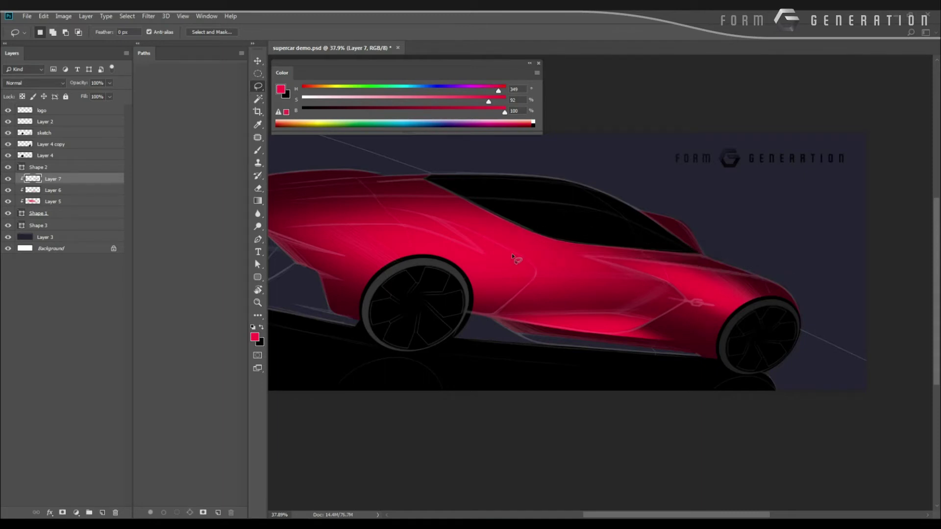
{"action": "mouse_move", "coordinate": [470, 269]}
{"action": "left_mouse_down"}
{"action": "mouse_move", "coordinate": [425, 265]}
{"action": "mouse_move", "coordinate": [451, 265]}
{"action": "left_mouse_up"}
Step: Add a further layer clipped to the body and sample the darker red beside the rear wheel as the painting colour
{"action": "key", "text": "r"}
{"action": "left_click_drag", "start_coordinate": [458, 422], "coordinate": [390, 311]}
{"action": "key", "text": "ctrl+shift+n"}
{"action": "key", "text": "Return"}
{"action": "key", "text": "b"}
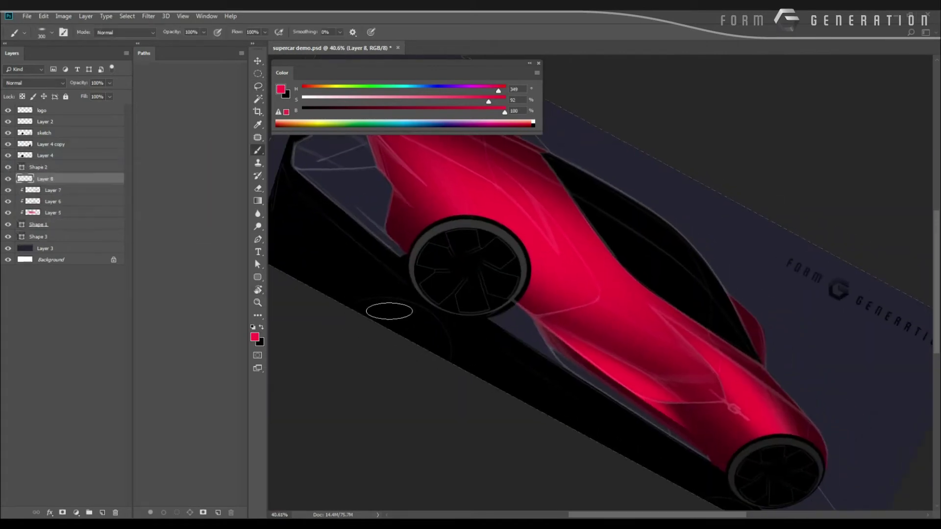
{"action": "key", "text": "Escape"}
{"action": "key", "text": "space"}
{"action": "left_click_drag", "start_coordinate": [483, 278], "coordinate": [493, 284]}
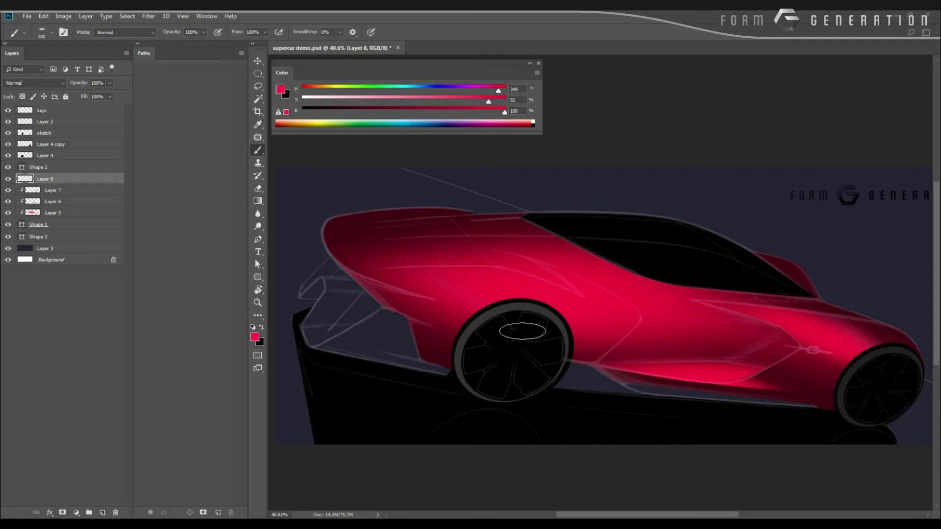
{"action": "left_click", "coordinate": [590, 353], "text": "alt"}
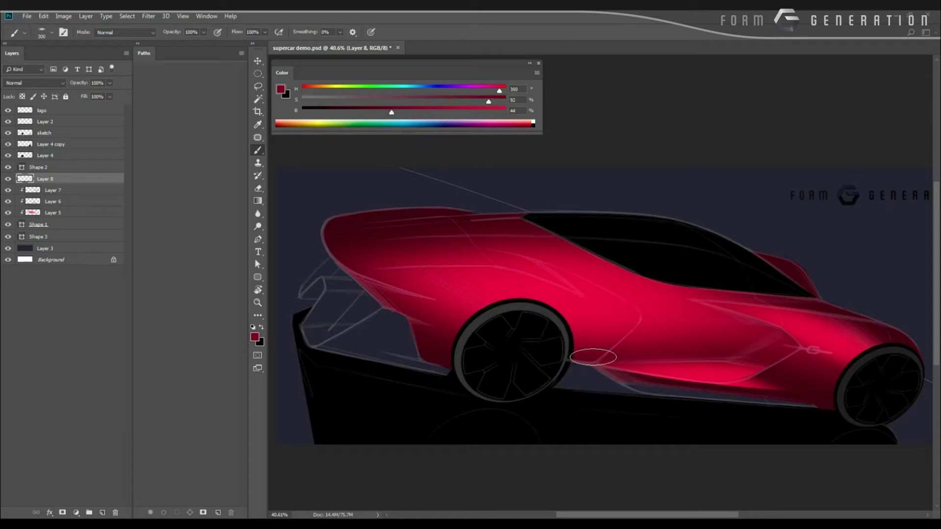
{"action": "key", "text": "ctrl+alt+g"}
Step: Paint dark red shading on the door ahead of the rear wheel, then up along the haunch crease with a smaller brush
{"action": "mouse_move", "coordinate": [608, 319]}
{"action": "left_mouse_down"}
{"action": "mouse_move", "coordinate": [583, 351]}
{"action": "mouse_move", "coordinate": [612, 327]}
{"action": "mouse_move", "coordinate": [569, 361]}
{"action": "mouse_move", "coordinate": [635, 316]}
{"action": "mouse_move", "coordinate": [603, 335]}
{"action": "mouse_move", "coordinate": [601, 367]}
{"action": "mouse_move", "coordinate": [574, 341]}
{"action": "left_mouse_up"}
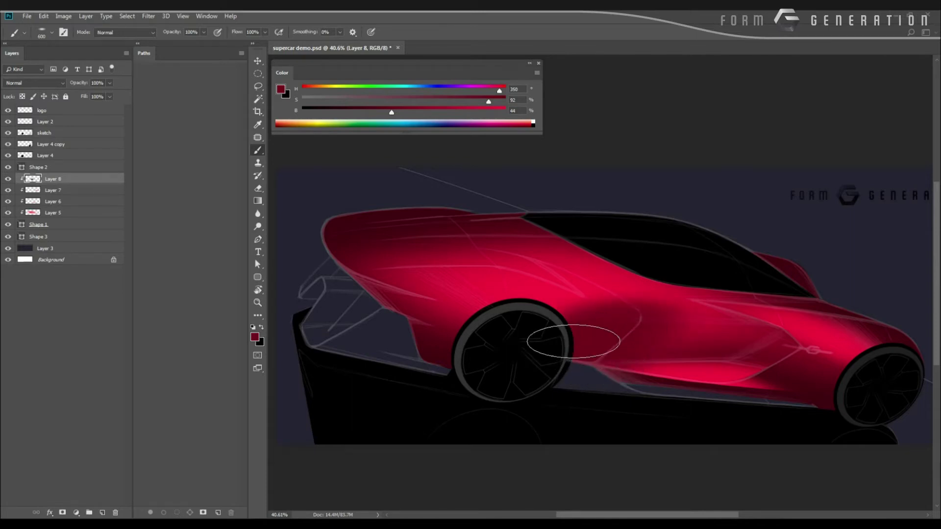
{"action": "key", "text": "bracketleft"}
{"action": "key", "text": "bracketleft"}
{"action": "key", "text": "bracketleft"}
{"action": "key", "text": "bracketleft"}
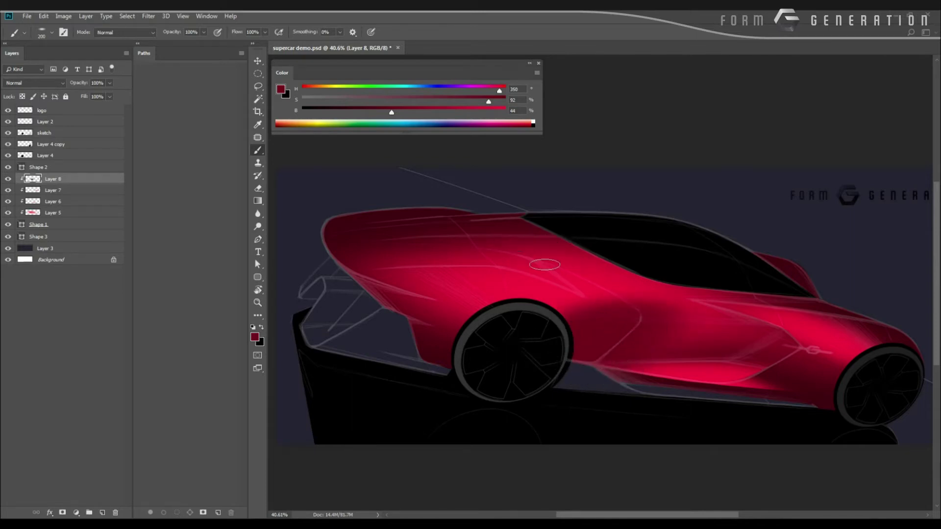
{"action": "left_click_drag", "start_coordinate": [530, 254], "coordinate": [606, 295]}
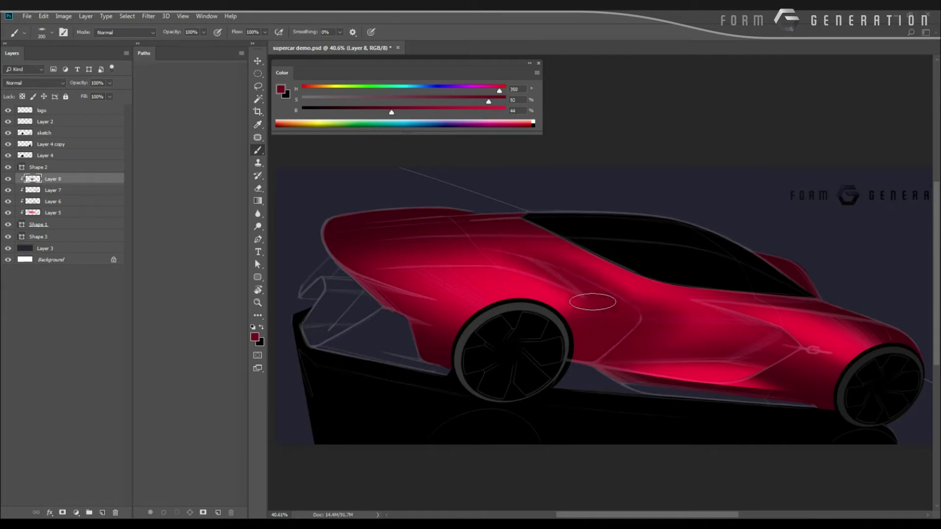
Step: Lasso the rear haunch below its crease and erase the dark shading inside it, leaving a crisp crease edge
{"action": "key", "text": "l"}
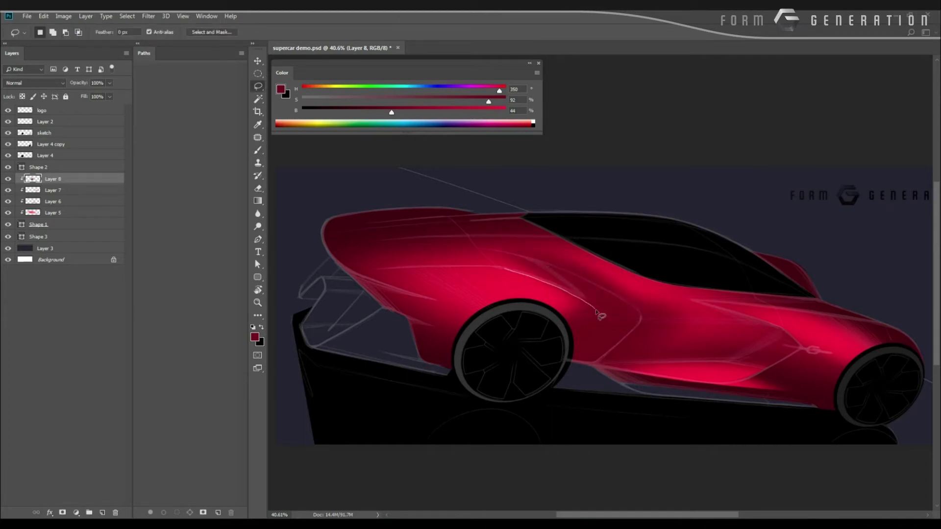
{"action": "left_click_drag", "start_coordinate": [596, 311], "coordinate": [602, 319]}
{"action": "key", "text": "Escape"}
{"action": "left_click_drag", "start_coordinate": [567, 376], "coordinate": [462, 269]}
{"action": "mouse_move", "coordinate": [541, 300]}
{"action": "left_mouse_down"}
{"action": "mouse_move", "coordinate": [580, 310]}
{"action": "mouse_move", "coordinate": [547, 300]}
{"action": "mouse_move", "coordinate": [536, 267]}
{"action": "left_mouse_up"}
{"action": "key", "text": "e"}
{"action": "key", "text": "bracketright"}
{"action": "key", "text": "bracketright"}
{"action": "key", "text": "ctrl+d"}
{"action": "mouse_move", "coordinate": [485, 247]}
{"action": "left_mouse_down"}
{"action": "mouse_move", "coordinate": [450, 235]}
{"action": "mouse_move", "coordinate": [500, 254]}
{"action": "mouse_move", "coordinate": [452, 242]}
{"action": "mouse_move", "coordinate": [491, 252]}
{"action": "left_mouse_up"}
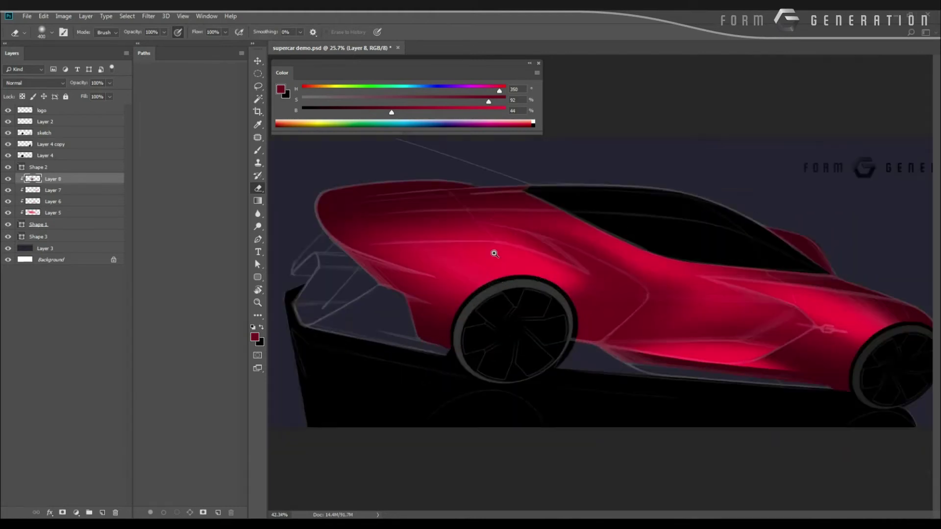
Step: Soften the dark shading around the rear wheel arch by erasing it with the soft elliptical brush at 300 to 400 px
{"action": "right_click", "coordinate": [511, 262]}
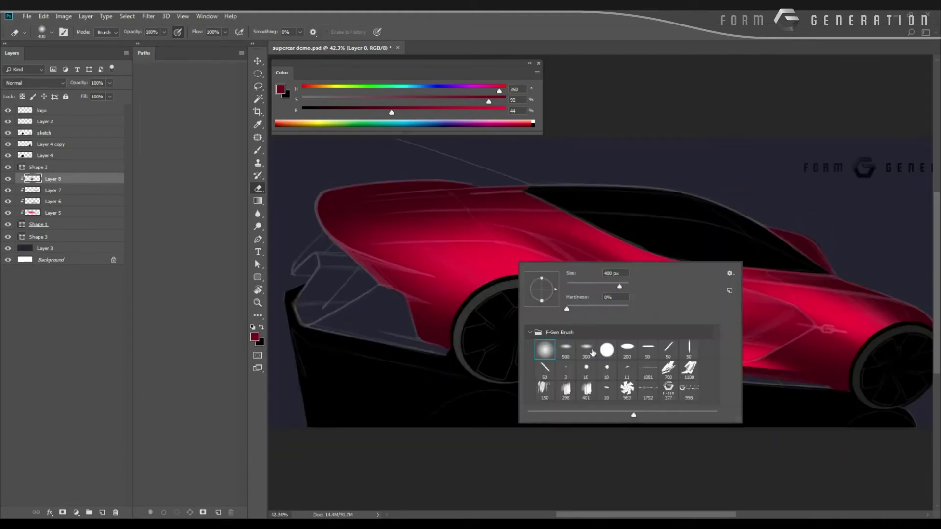
{"action": "double_click", "coordinate": [622, 354]}
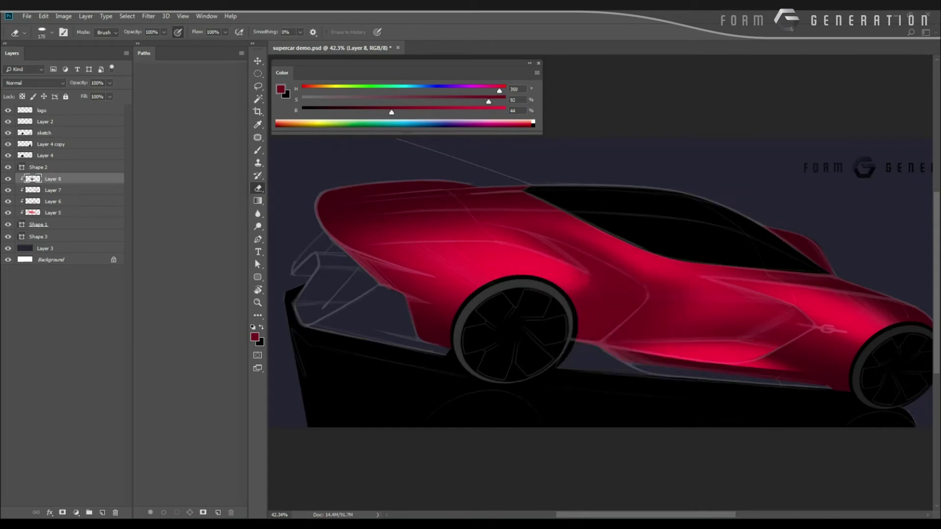
{"action": "right_click", "coordinate": [553, 269]}
{"action": "double_click", "coordinate": [598, 360]}
{"action": "key", "text": "bracketleft"}
{"action": "key", "text": "bracketleft"}
{"action": "key", "text": "bracketleft"}
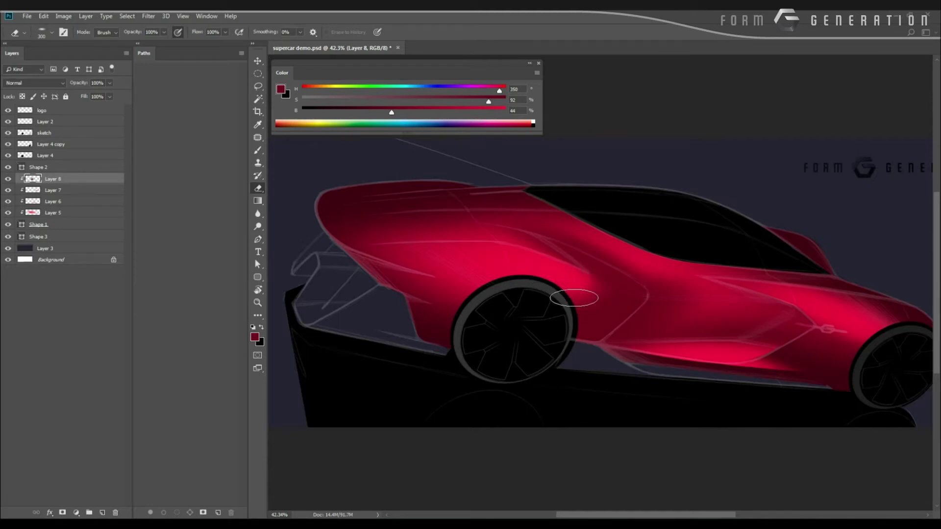
{"action": "key", "text": "bracketright"}
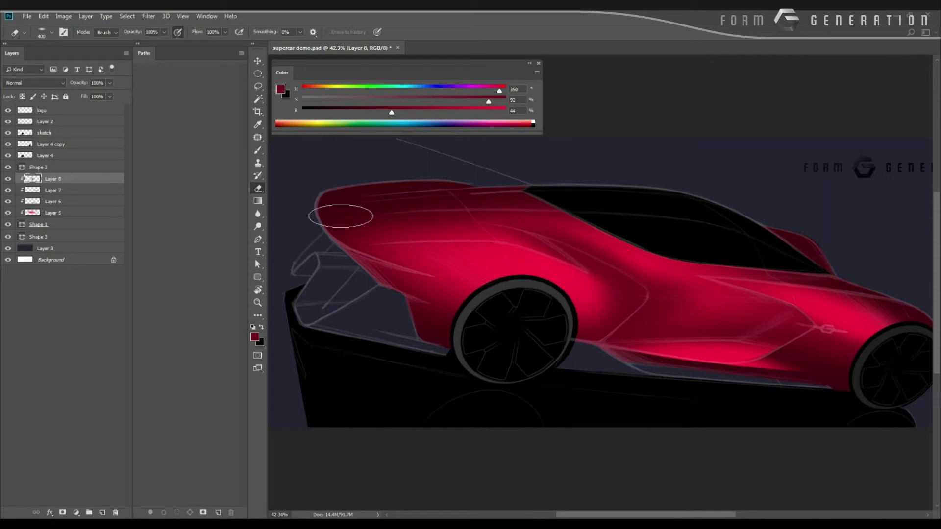
Step: Lasso the area above the rear haunch crease and clear the dark shading from it
{"action": "key", "text": "l"}
{"action": "mouse_move", "coordinate": [457, 217]}
{"action": "left_mouse_down"}
{"action": "mouse_move", "coordinate": [587, 254]}
{"action": "mouse_move", "coordinate": [427, 171]}
{"action": "mouse_move", "coordinate": [410, 177]}
{"action": "left_mouse_up"}
{"action": "key", "text": "Delete"}
{"action": "key", "text": "ctrl+d"}
{"action": "left_click_drag", "start_coordinate": [525, 224], "coordinate": [622, 275]}
{"action": "left_click", "coordinate": [552, 225]}
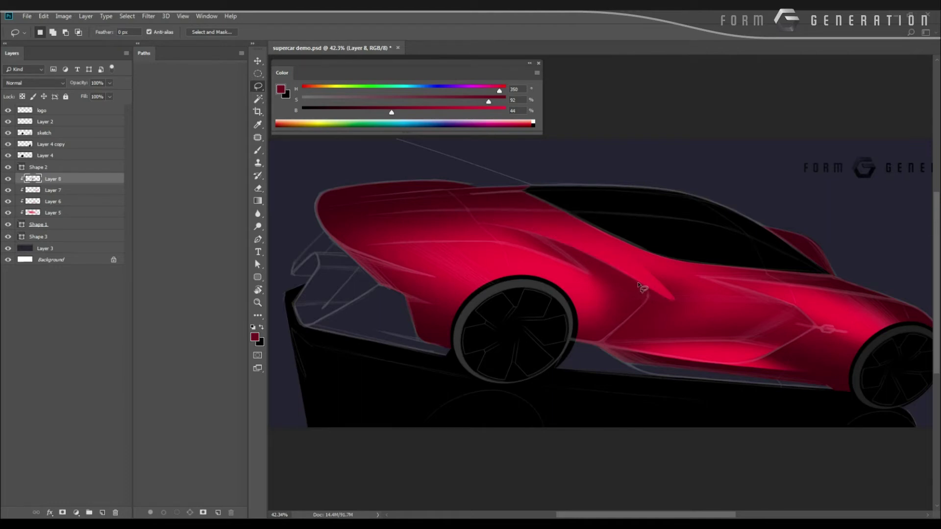
Step: Lasso the area beyond the door's pointed front edge and clear the leftover dark shading there
{"action": "mouse_move", "coordinate": [646, 291]}
{"action": "left_mouse_down"}
{"action": "mouse_move", "coordinate": [581, 380]}
{"action": "mouse_move", "coordinate": [673, 196]}
{"action": "left_mouse_up"}
{"action": "key", "text": "Delete"}
{"action": "key", "text": "ctrl+d"}
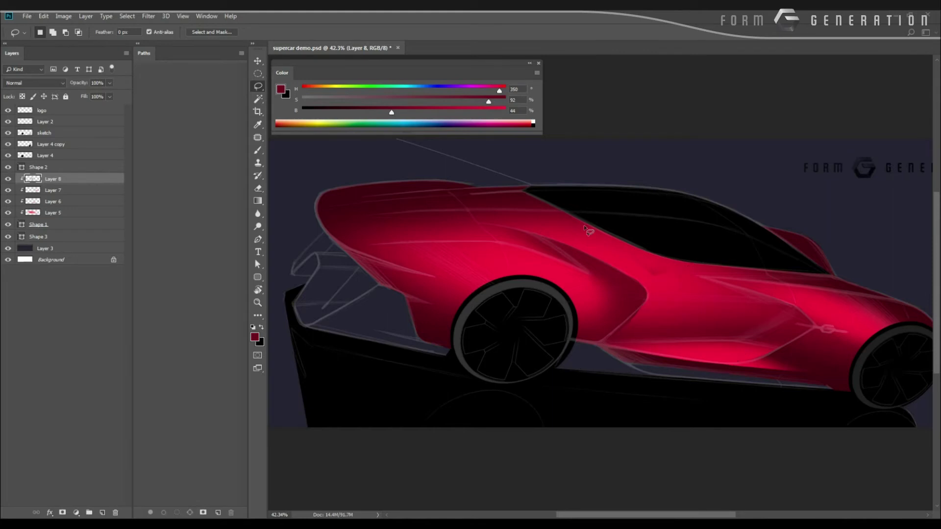
{"action": "left_click_drag", "start_coordinate": [672, 289], "coordinate": [708, 258]}
{"action": "key", "text": "Delete"}
{"action": "key", "text": "ctrl+d"}
Step: Lasso along the door's lower front crease with the canvas rotated to tidy the shading edge
{"action": "left_click_drag", "start_coordinate": [584, 450], "coordinate": [409, 203]}
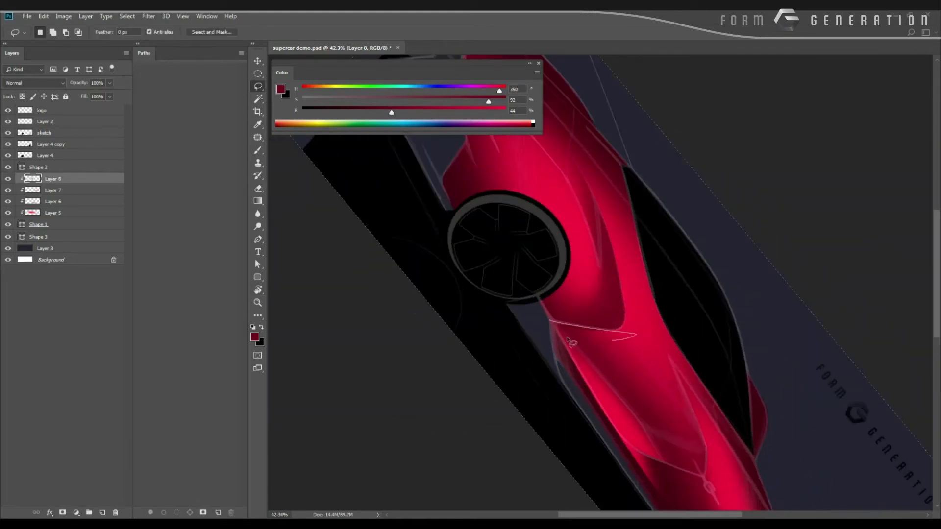
{"action": "key", "text": "ctrl+d"}
{"action": "mouse_move", "coordinate": [567, 338]}
{"action": "left_mouse_down"}
{"action": "mouse_move", "coordinate": [510, 323]}
{"action": "mouse_move", "coordinate": [518, 321]}
{"action": "left_mouse_up"}
{"action": "key", "text": "ctrl+d"}
{"action": "mouse_move", "coordinate": [457, 250]}
{"action": "left_mouse_down"}
{"action": "mouse_move", "coordinate": [420, 237]}
{"action": "mouse_move", "coordinate": [443, 250]}
{"action": "mouse_move", "coordinate": [434, 253]}
{"action": "mouse_move", "coordinate": [464, 259]}
{"action": "mouse_move", "coordinate": [422, 243]}
{"action": "mouse_move", "coordinate": [481, 264]}
{"action": "mouse_move", "coordinate": [470, 264]}
{"action": "left_mouse_up"}
{"action": "key", "text": "Escape"}
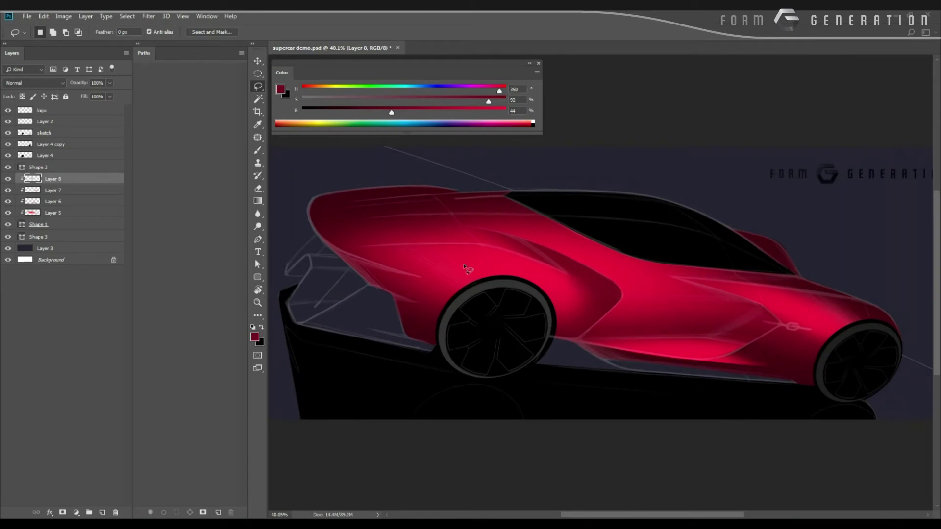
Step: Delete the layer holding the dark door shading and add a fresh layer clipped to the body in its place
{"action": "key", "text": "Delete"}
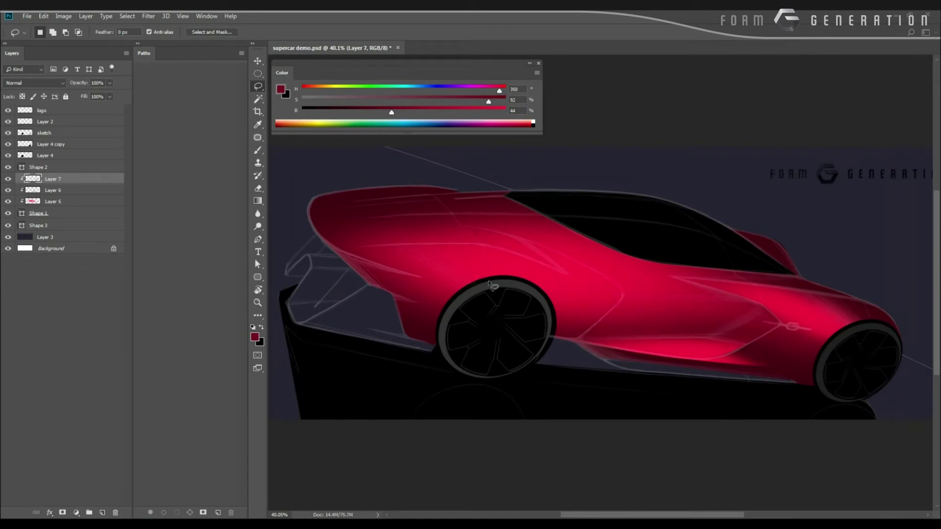
{"action": "key", "text": "ctrl+shift+n"}
{"action": "key", "text": "Return"}
Step: Paint dark red shading across the side recess behind the front wheel, then darken its core with navy sampled from the background
{"action": "key", "text": "r"}
{"action": "left_click_drag", "start_coordinate": [425, 343], "coordinate": [397, 248]}
{"action": "left_click_drag", "start_coordinate": [443, 278], "coordinate": [395, 304]}
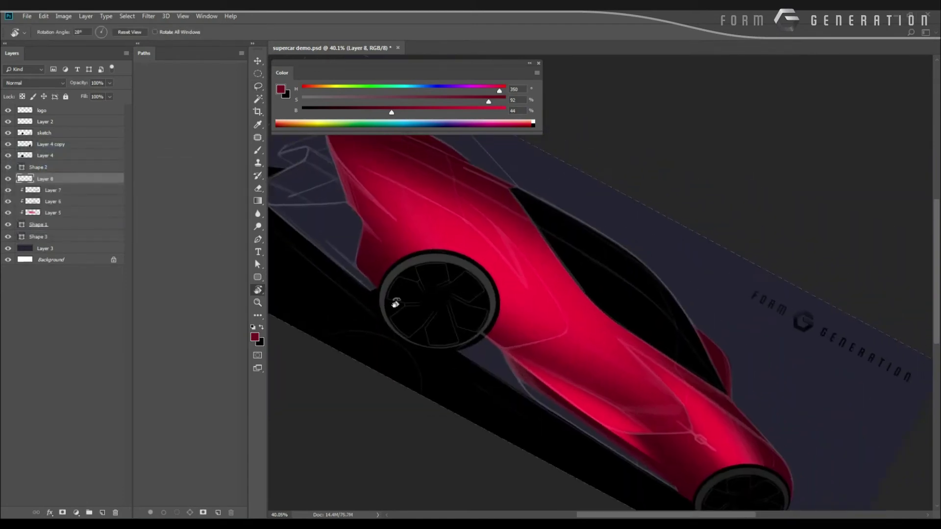
{"action": "key", "text": "b"}
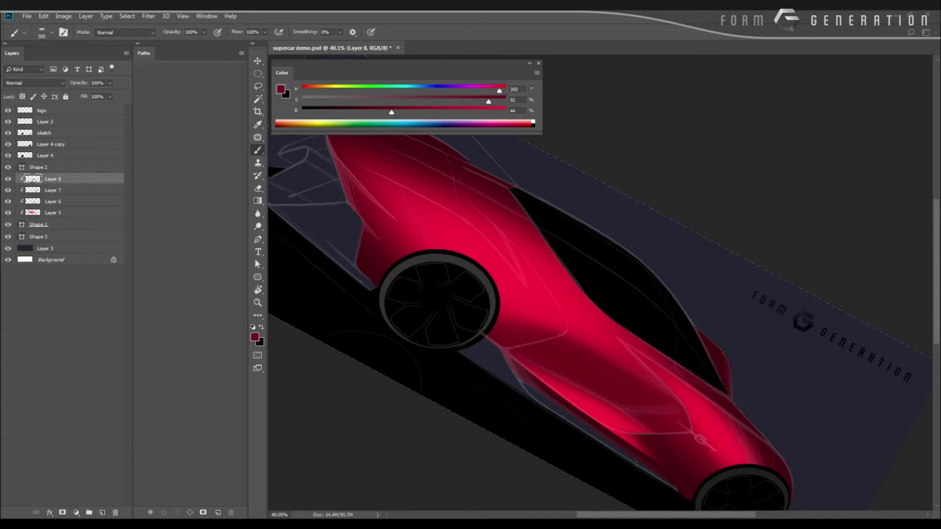
{"action": "left_click", "coordinate": [772, 355], "text": "alt"}
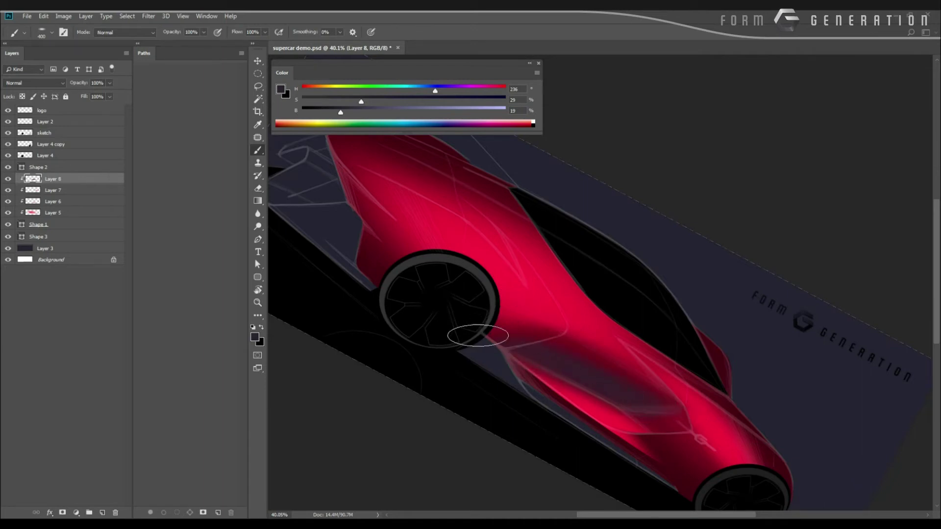
{"action": "key", "text": "Escape"}
Step: Lasso the door area behind the side recess and clear the recess shading from it for a crisp rear edge
{"action": "key", "text": "l"}
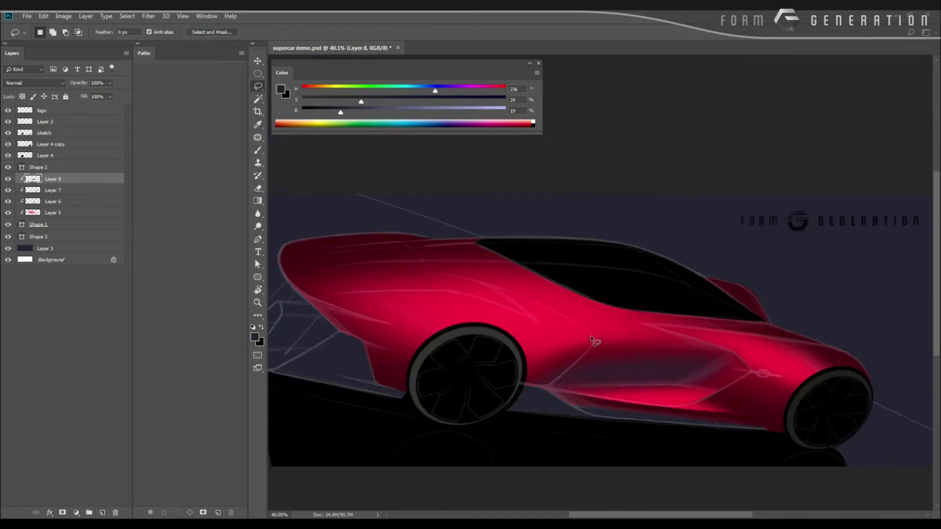
{"action": "left_click_drag", "start_coordinate": [509, 371], "coordinate": [544, 329]}
{"action": "left_click_drag", "start_coordinate": [575, 361], "coordinate": [571, 292]}
{"action": "key", "text": "Delete"}
{"action": "key", "text": "ctrl+d"}
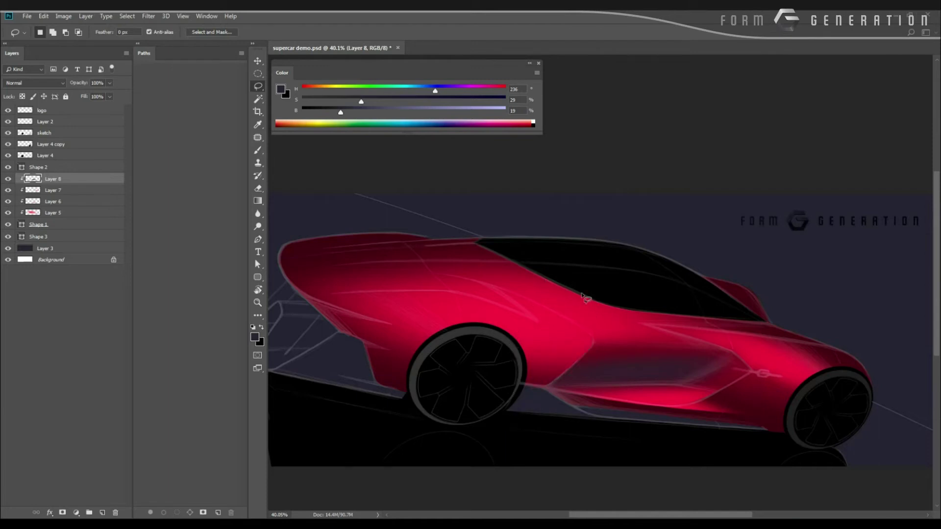
Step: Erase the dark shading spilling below the side recess onto the sill with a soft elliptical eraser at varying sizes
{"action": "left_click_drag", "start_coordinate": [519, 385], "coordinate": [456, 412]}
{"action": "key", "text": "e"}
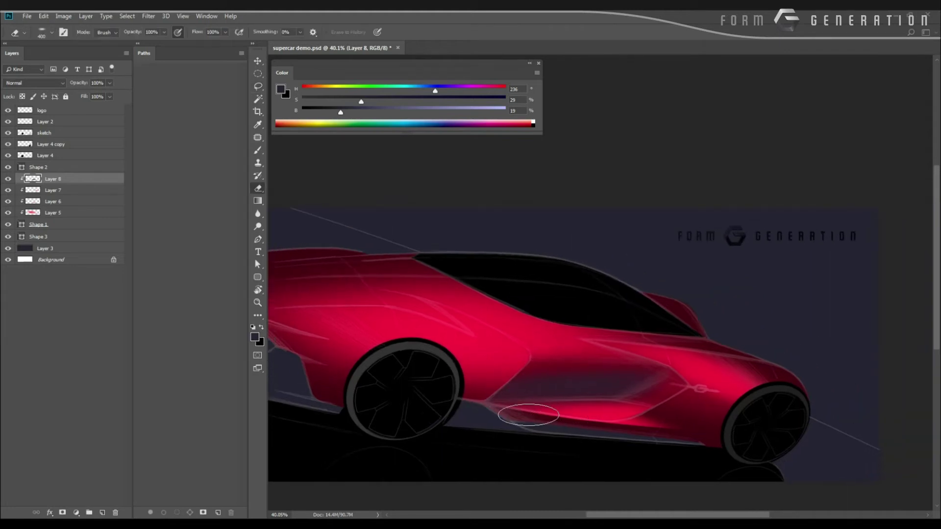
{"action": "right_click", "coordinate": [531, 416]}
{"action": "left_click", "coordinate": [483, 422]}
{"action": "key", "text": "bracketleft"}
{"action": "key", "text": "bracketleft"}
{"action": "key", "text": "bracketright"}
{"action": "key", "text": "bracketright"}
{"action": "key", "text": "bracketright"}
{"action": "key", "text": "bracketright"}
{"action": "key", "text": "bracketright"}
{"action": "key", "text": "bracketright"}
{"action": "key", "text": "bracketright"}
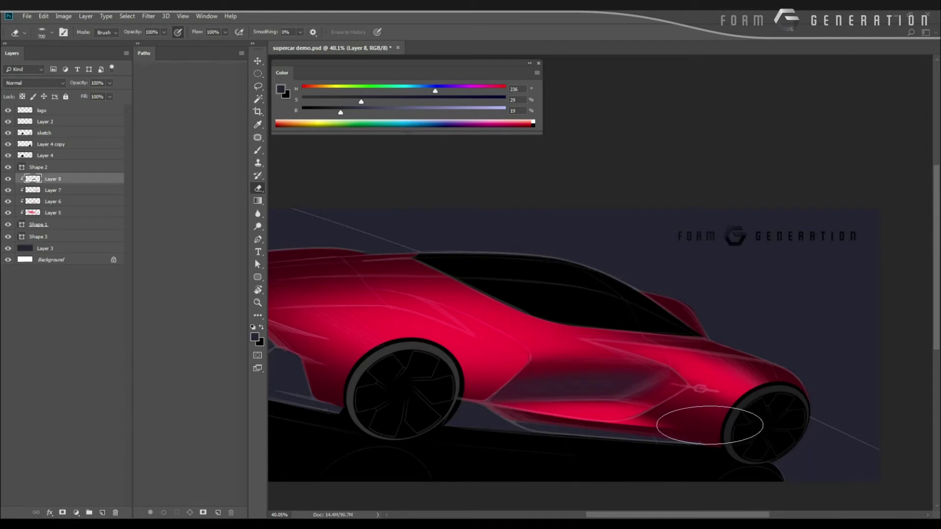
{"action": "key", "text": "bracketleft"}
{"action": "key", "text": "bracketleft"}
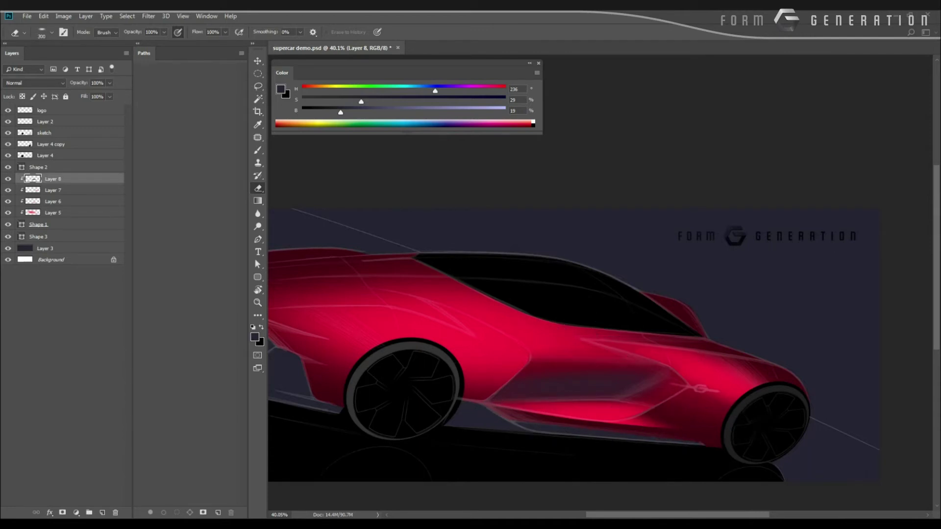
{"action": "key", "text": "bracketright"}
{"action": "mouse_move", "coordinate": [406, 279]}
{"action": "left_mouse_down"}
{"action": "mouse_move", "coordinate": [381, 319]}
{"action": "mouse_move", "coordinate": [462, 330]}
{"action": "mouse_move", "coordinate": [420, 332]}
{"action": "mouse_move", "coordinate": [447, 342]}
{"action": "left_mouse_up"}
Step: Add another layer clipped to the body and sample the dark red at the upper edge of the side recess
{"action": "key", "text": "l"}
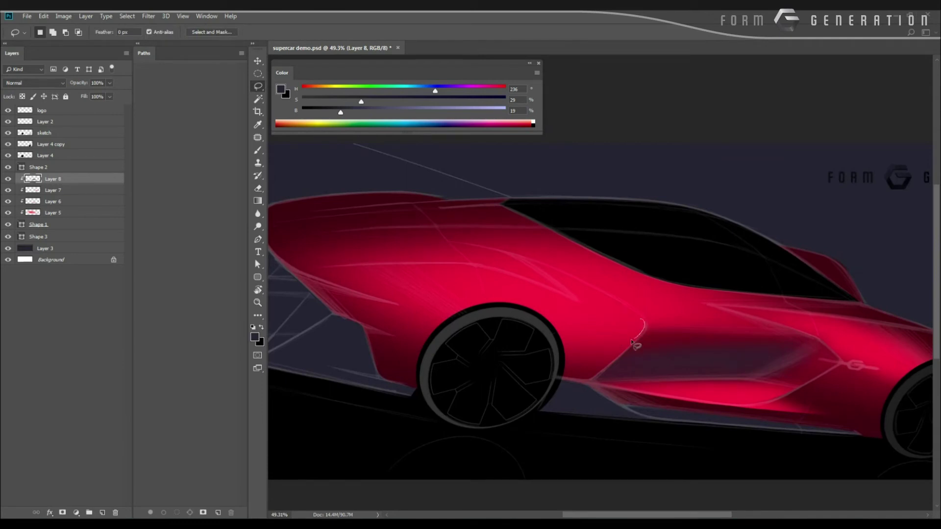
{"action": "key", "text": "ctrl+shift+alt+n"}
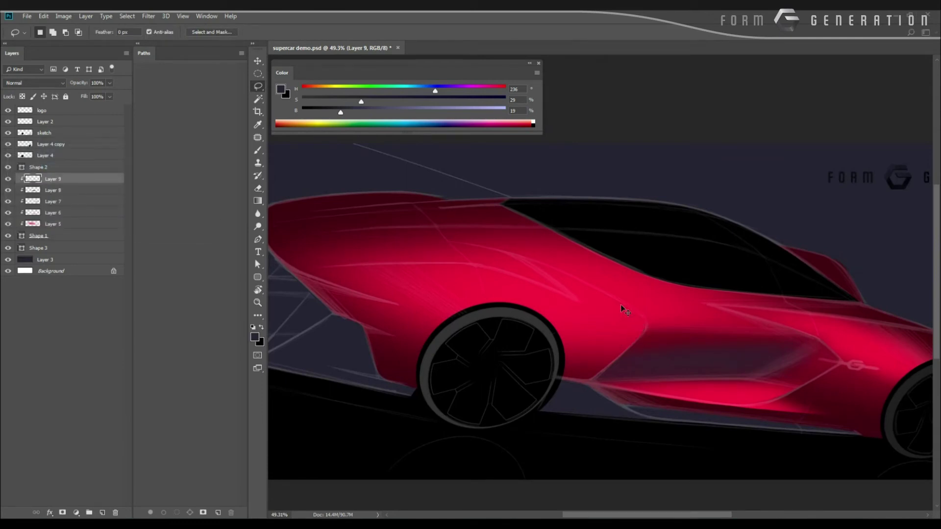
{"action": "key", "text": "r"}
{"action": "left_click_drag", "start_coordinate": [489, 370], "coordinate": [429, 368]}
{"action": "key", "text": "b"}
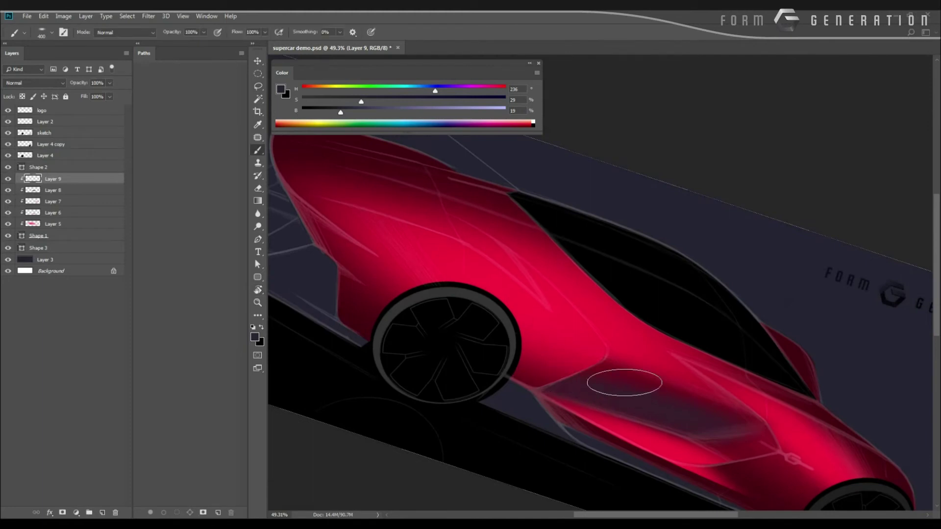
{"action": "left_click", "coordinate": [620, 369], "text": "alt"}
{"action": "key", "text": "Escape"}
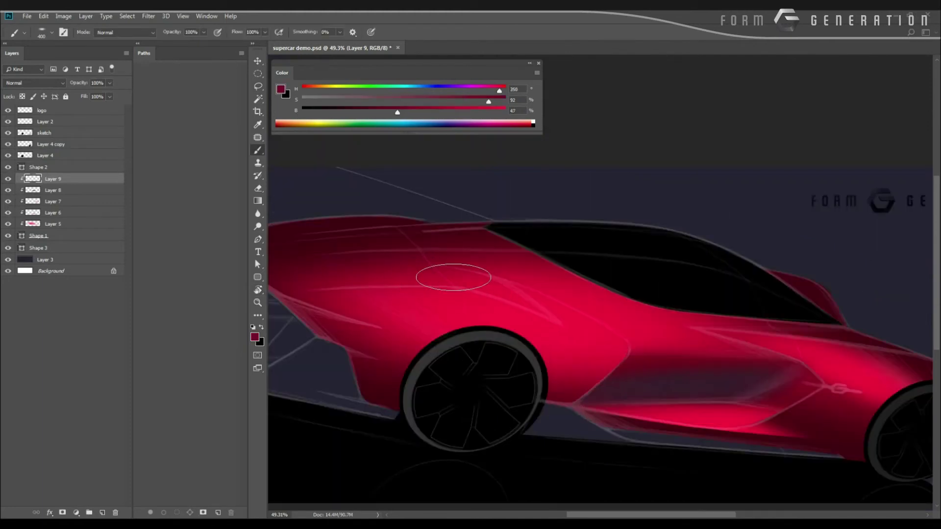
Step: Paint dark red shading over the door ahead of the rear wheel with a 700 px brush, reducing it to 600 px
{"action": "key", "text": "bracketright"}
{"action": "key", "text": "bracketright"}
{"action": "key", "text": "bracketright"}
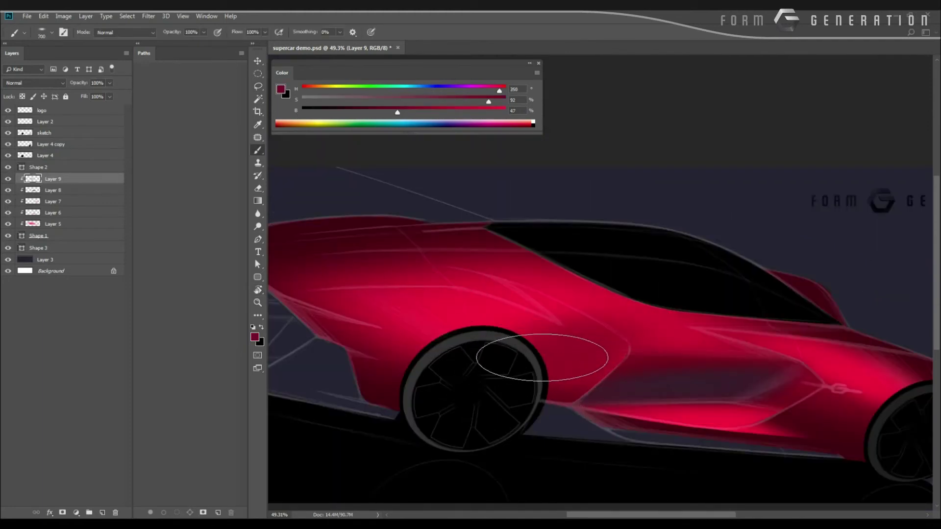
{"action": "left_click_drag", "start_coordinate": [542, 357], "coordinate": [540, 397]}
{"action": "key", "text": "bracketleft"}
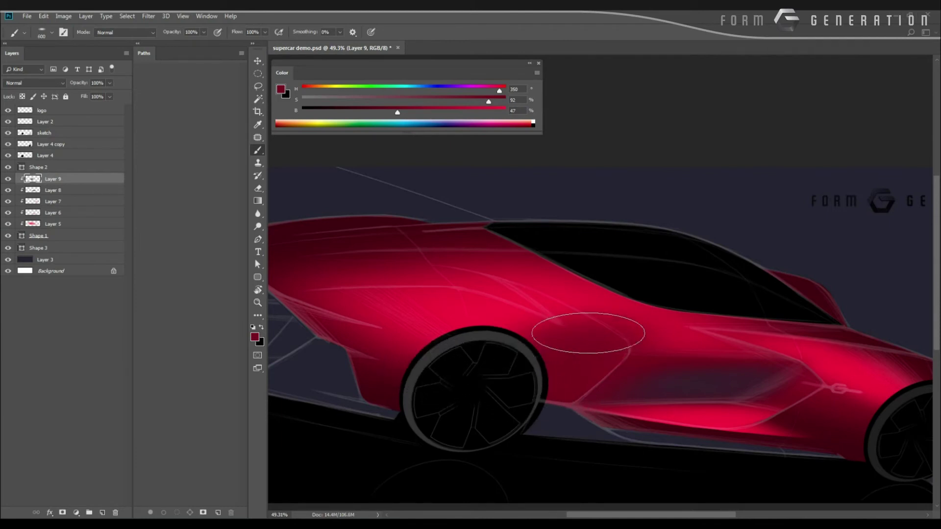
Step: Try to clear the dark red shading above the rear haunch crease within a lassoed area
{"action": "key", "text": "l"}
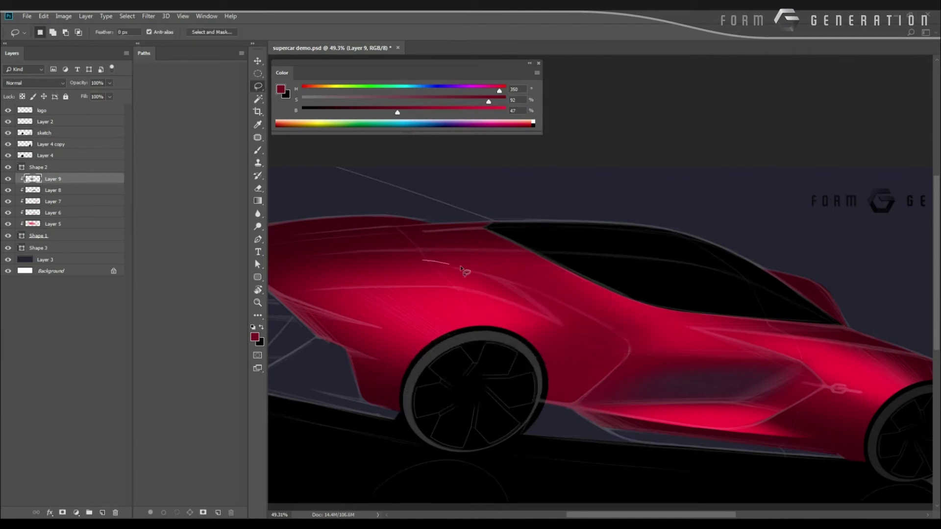
{"action": "mouse_move", "coordinate": [460, 267]}
{"action": "left_mouse_down"}
{"action": "mouse_move", "coordinate": [651, 346]}
{"action": "mouse_move", "coordinate": [513, 236]}
{"action": "left_mouse_up"}
{"action": "key", "text": "Delete"}
{"action": "key", "text": "ctrl+d"}
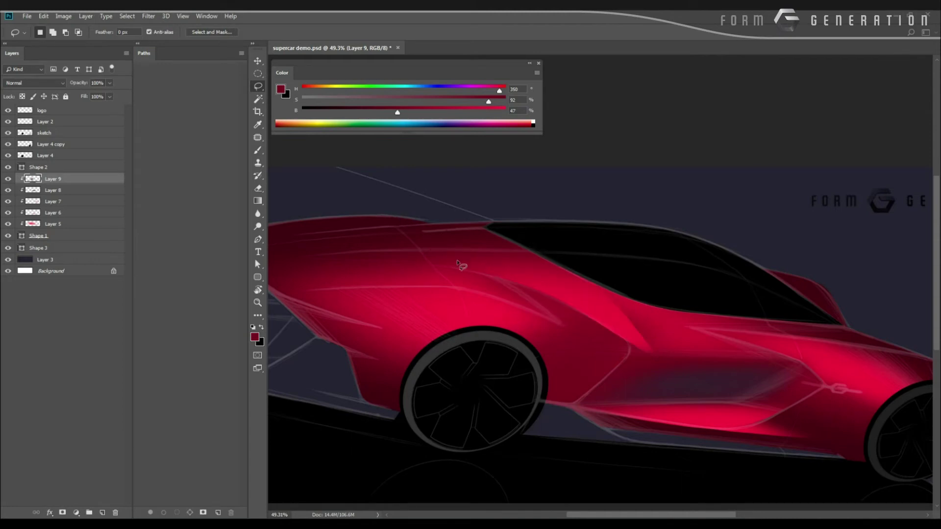
{"action": "key", "text": "ctrl+d"}
{"action": "key", "text": "ctrl+alt+z"}
{"action": "key", "text": "ctrl+alt+z"}
{"action": "key", "text": "ctrl+alt+z"}
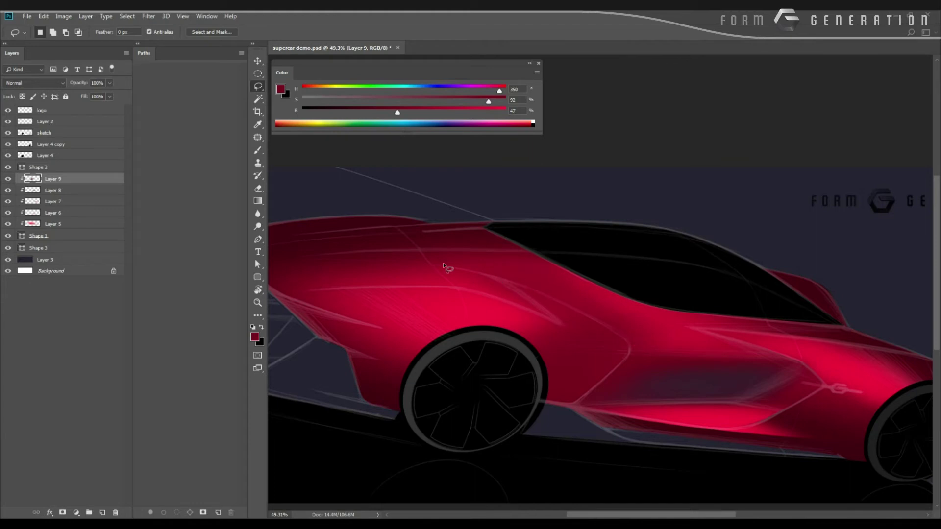
Step: Lasso the area between the rear haunch crease and the side window and clear the dark red shading from it
{"action": "mouse_move", "coordinate": [444, 263]}
{"action": "left_mouse_down"}
{"action": "mouse_move", "coordinate": [651, 342]}
{"action": "mouse_move", "coordinate": [420, 216]}
{"action": "left_mouse_up"}
{"action": "key", "text": "Delete"}
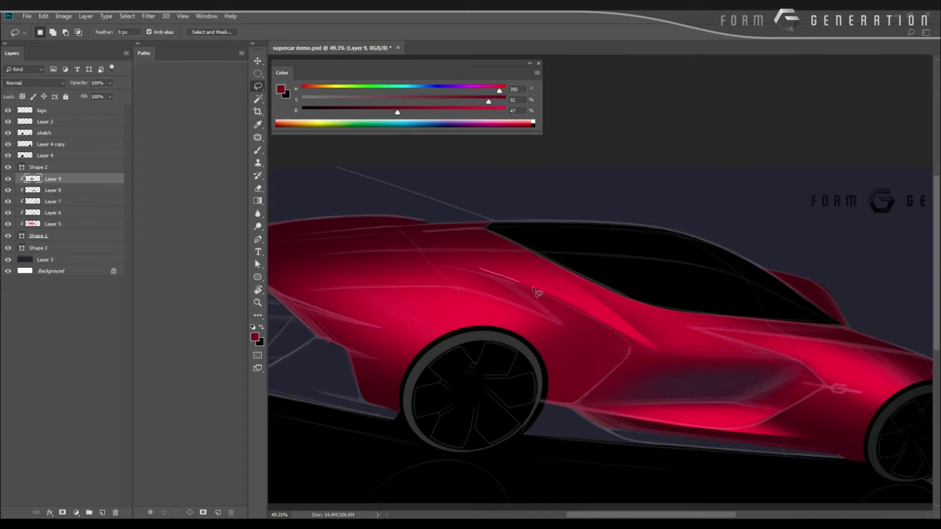
{"action": "left_click_drag", "start_coordinate": [560, 286], "coordinate": [500, 258]}
{"action": "left_click_drag", "start_coordinate": [718, 315], "coordinate": [404, 211]}
{"action": "key", "text": "Delete"}
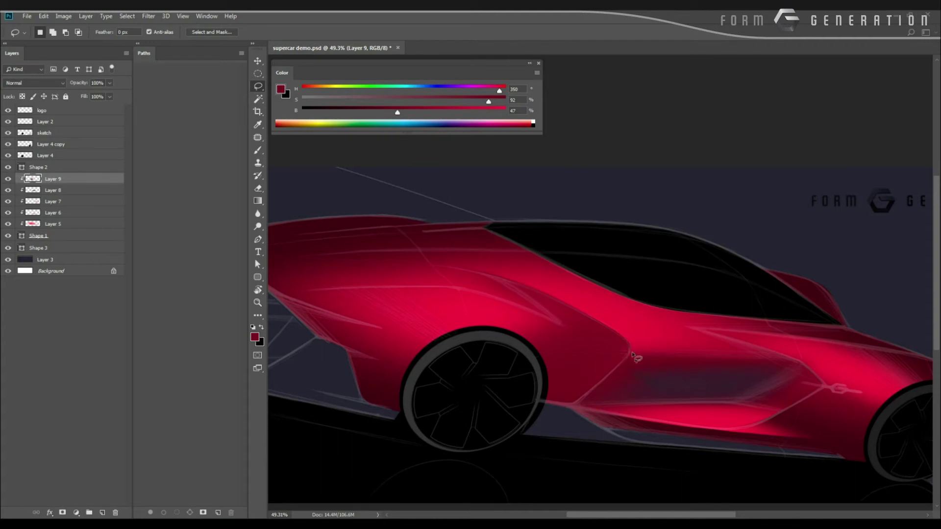
Step: Lasso the area ahead of the door panel's pointed front edge and clear the dark red shading spilling over it
{"action": "left_click_drag", "start_coordinate": [617, 371], "coordinate": [706, 313]}
{"action": "left_click_drag", "start_coordinate": [640, 365], "coordinate": [637, 367]}
{"action": "key", "text": "ctrl+d"}
{"action": "left_click_drag", "start_coordinate": [669, 399], "coordinate": [727, 312]}
{"action": "key", "text": "Delete"}
{"action": "key", "text": "ctrl+d"}
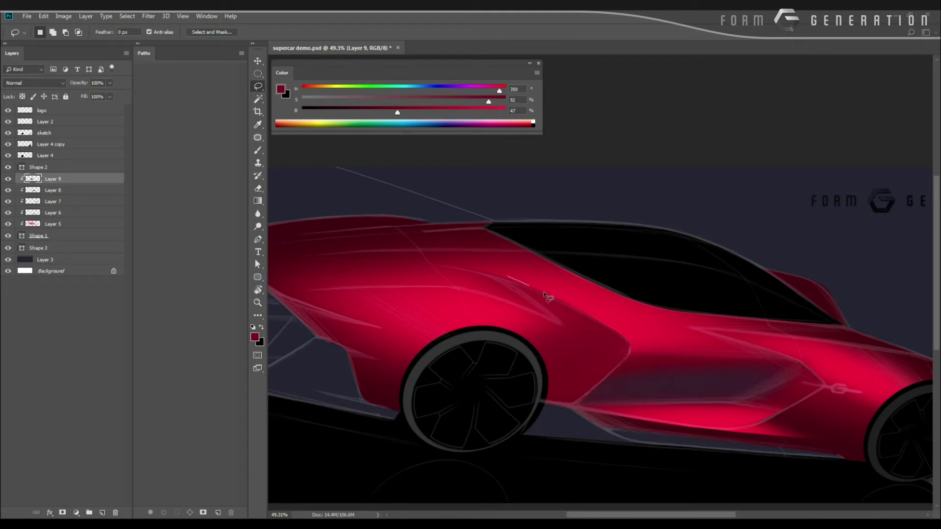
Step: Lasso small areas along the rear haunch crease to refine the edge of the dark shading
{"action": "left_click_drag", "start_coordinate": [535, 288], "coordinate": [489, 265]}
{"action": "left_click_drag", "start_coordinate": [618, 326], "coordinate": [618, 326]}
{"action": "key", "text": "ctrl+d"}
{"action": "mouse_move", "coordinate": [468, 329]}
{"action": "left_mouse_down"}
{"action": "mouse_move", "coordinate": [411, 315]}
{"action": "mouse_move", "coordinate": [464, 330]}
{"action": "left_mouse_up"}
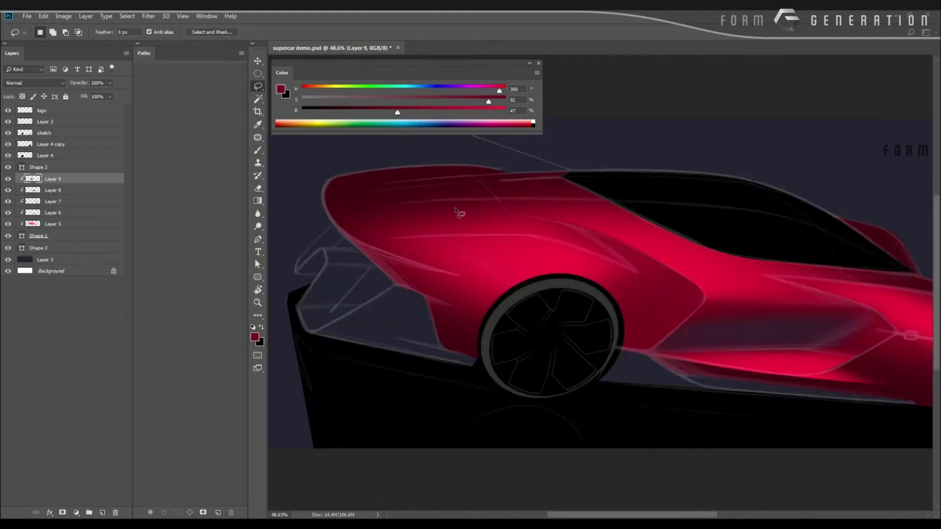
{"action": "left_click_drag", "start_coordinate": [550, 219], "coordinate": [675, 259]}
{"action": "key", "text": "ctrl+d"}
{"action": "mouse_move", "coordinate": [503, 208]}
{"action": "left_mouse_down"}
{"action": "mouse_move", "coordinate": [683, 264]}
{"action": "mouse_move", "coordinate": [487, 198]}
{"action": "mouse_move", "coordinate": [522, 209]}
{"action": "left_mouse_up"}
{"action": "left_click_drag", "start_coordinate": [446, 209], "coordinate": [403, 213]}
{"action": "scroll", "coordinate": [403, 214], "scroll_direction": "up", "scroll_amount": 6}
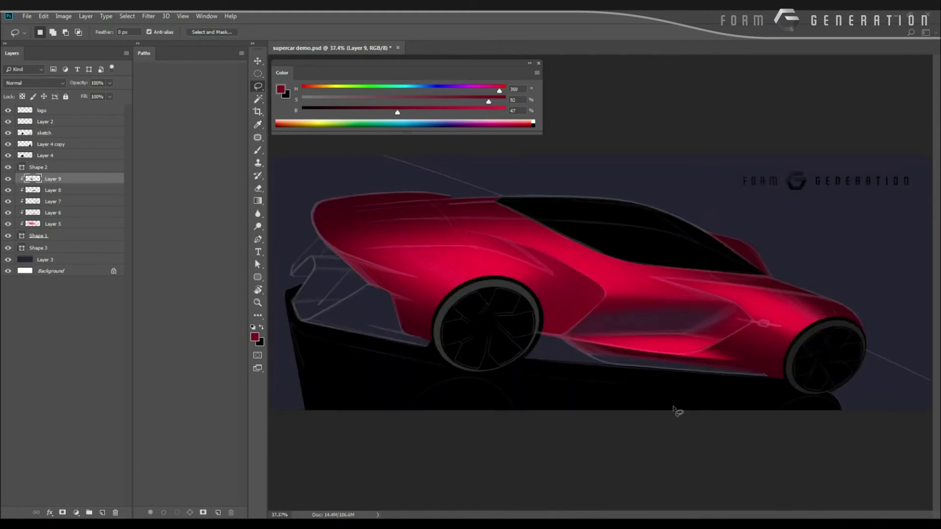
Step: Add a new layer above the body shading layers and select the layer with the side recess shading
{"action": "key", "text": "ctrl+shift+n"}
{"action": "key", "text": "Return"}
{"action": "key", "text": "v"}
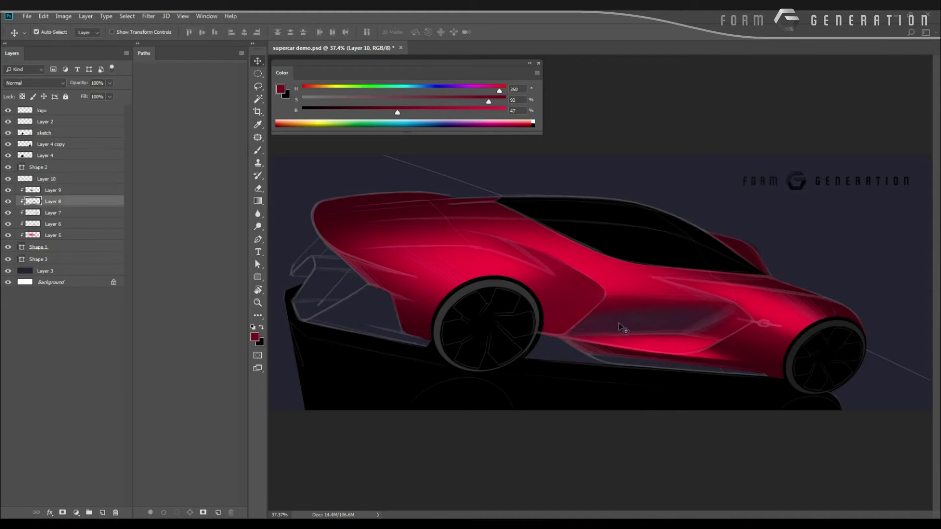
Step: Lock the recess shading layer's transparent pixels and brush over it at 500 px with the background navy raised to 46% brightness
{"action": "key", "text": "r"}
{"action": "left_click_drag", "start_coordinate": [520, 384], "coordinate": [454, 329]}
{"action": "left_click_drag", "start_coordinate": [513, 351], "coordinate": [537, 364]}
{"action": "left_click_drag", "start_coordinate": [414, 387], "coordinate": [485, 419]}
{"action": "scroll", "coordinate": [485, 418], "scroll_direction": "right", "scroll_amount": 2}
{"action": "key", "text": "b"}
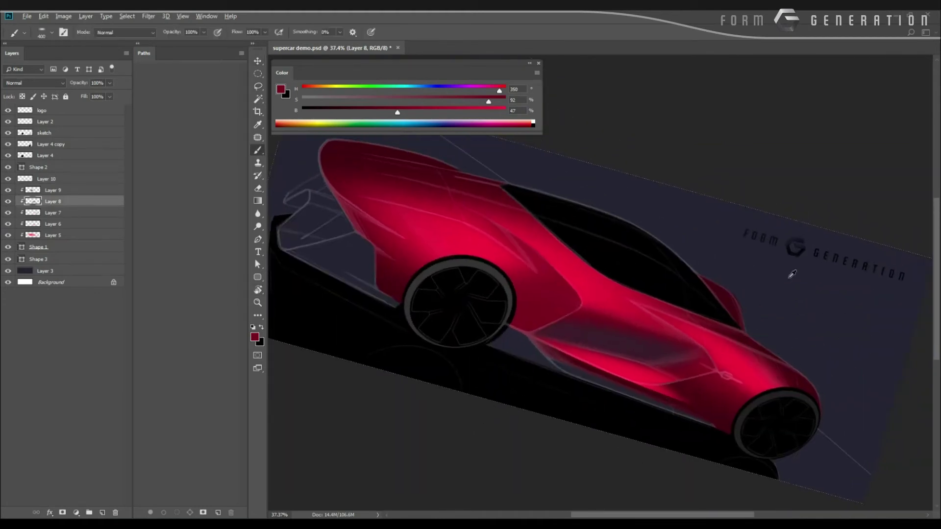
{"action": "left_click", "coordinate": [792, 275], "text": "alt"}
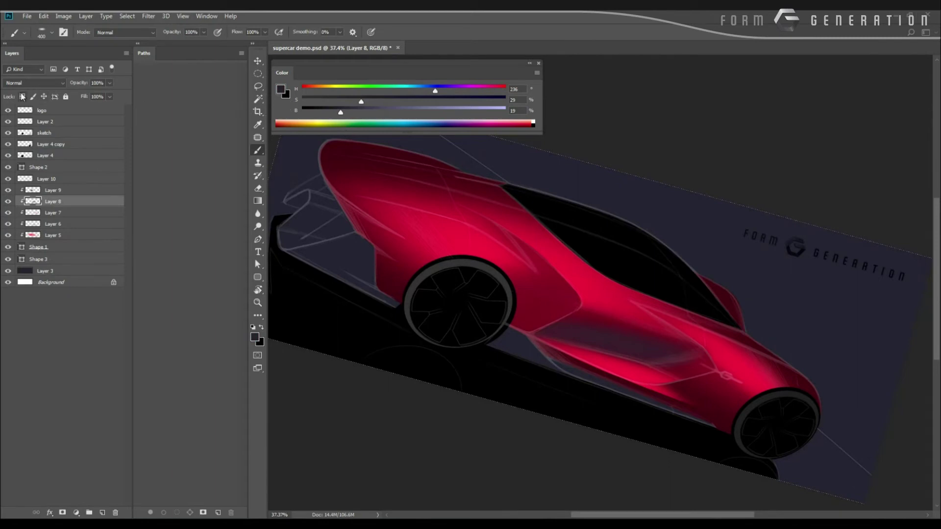
{"action": "left_click", "coordinate": [22, 96]}
{"action": "key", "text": "bracketright"}
{"action": "left_click", "coordinate": [396, 112]}
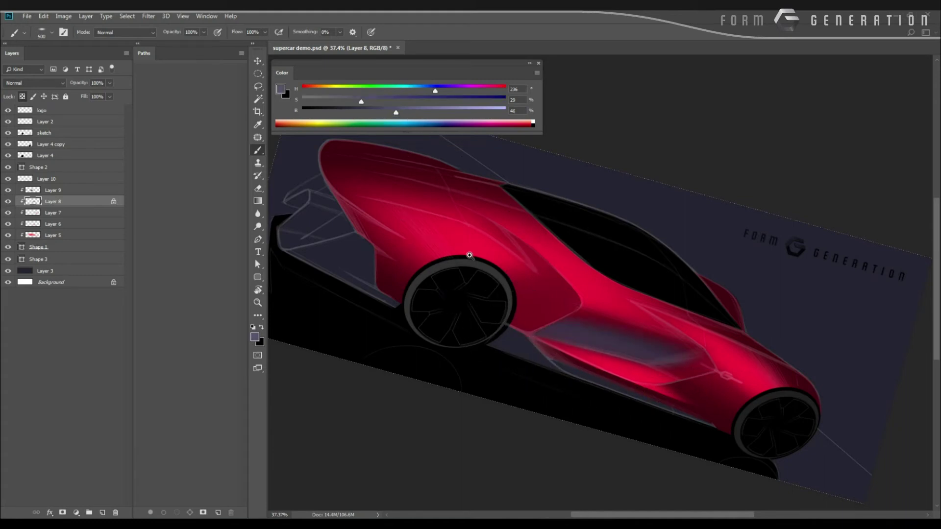
Step: Darken the side recess shading layer with Hue/Saturation, setting its lightness to -24
{"action": "left_click_drag", "start_coordinate": [468, 255], "coordinate": [433, 232]}
{"action": "key", "text": "Escape"}
{"action": "key", "text": "ctrl+u"}
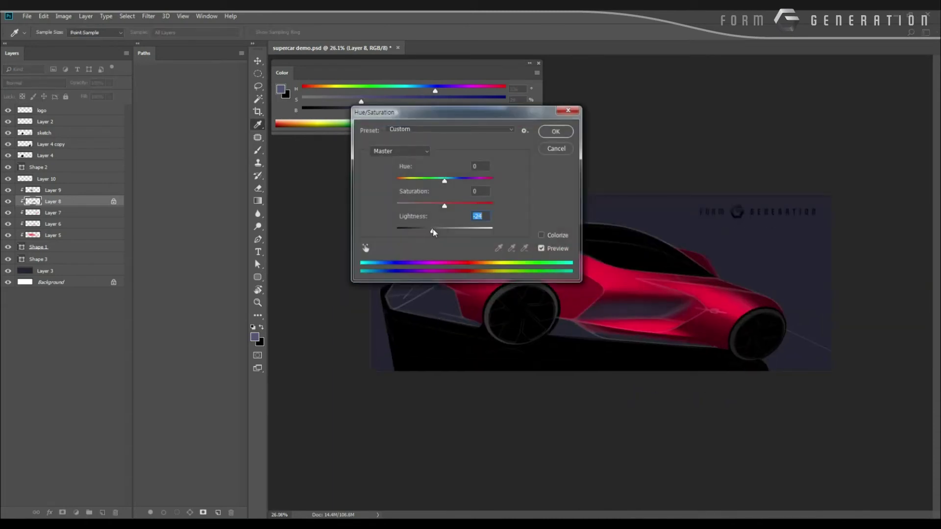
{"action": "key", "text": "Return"}
{"action": "key", "text": "b"}
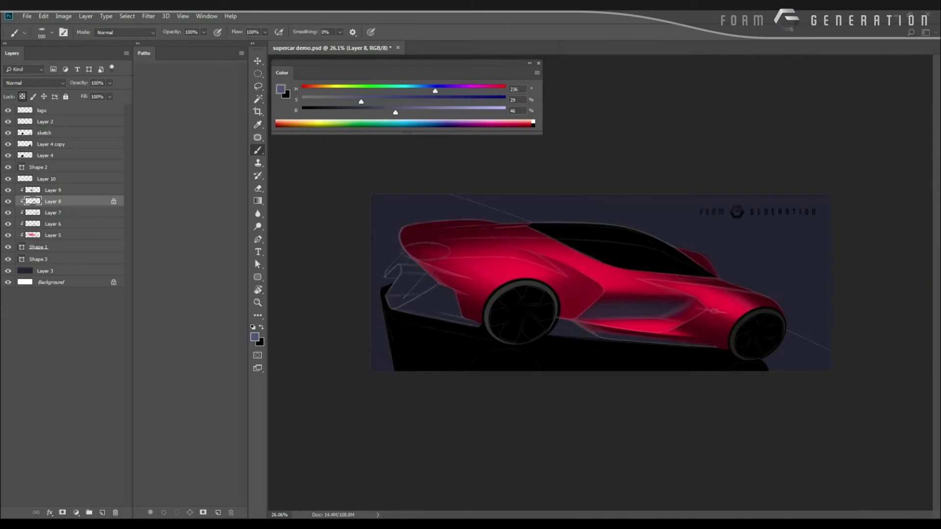
Step: Add a clipped layer on top of the body shading, sample the dark red around the door panel's pointed edge, and reduce the brush to 300 px
{"action": "left_click_drag", "start_coordinate": [427, 251], "coordinate": [454, 252]}
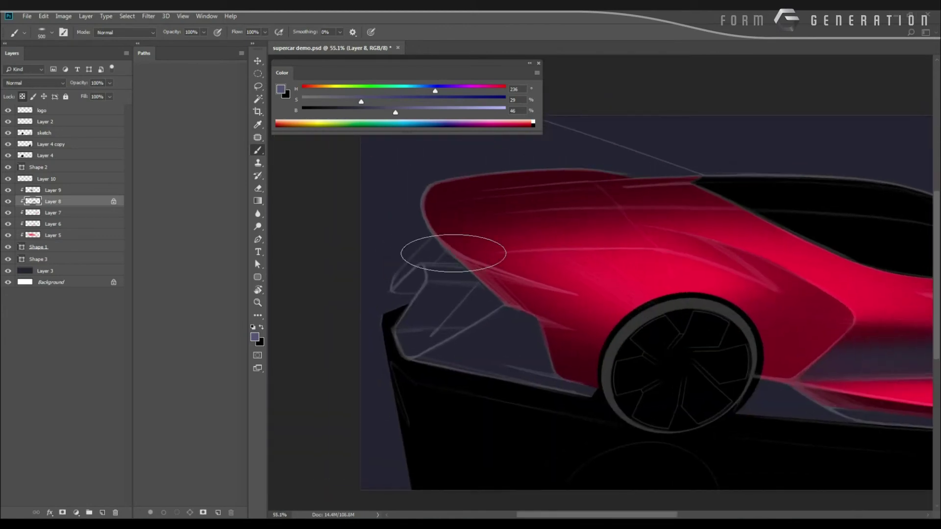
{"action": "key", "text": "ctrl+shift+alt+n"}
{"action": "key", "text": "ctrl+bracketright"}
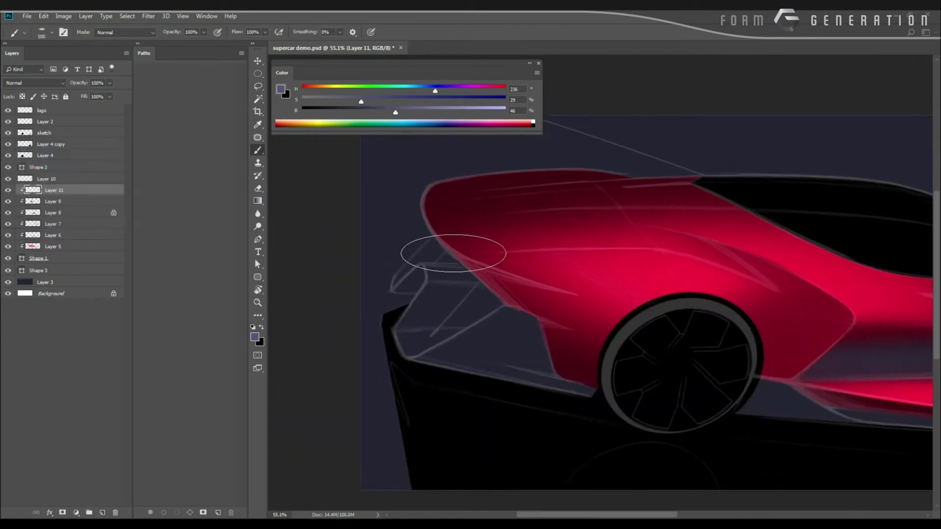
{"action": "left_click", "coordinate": [821, 322], "text": "alt"}
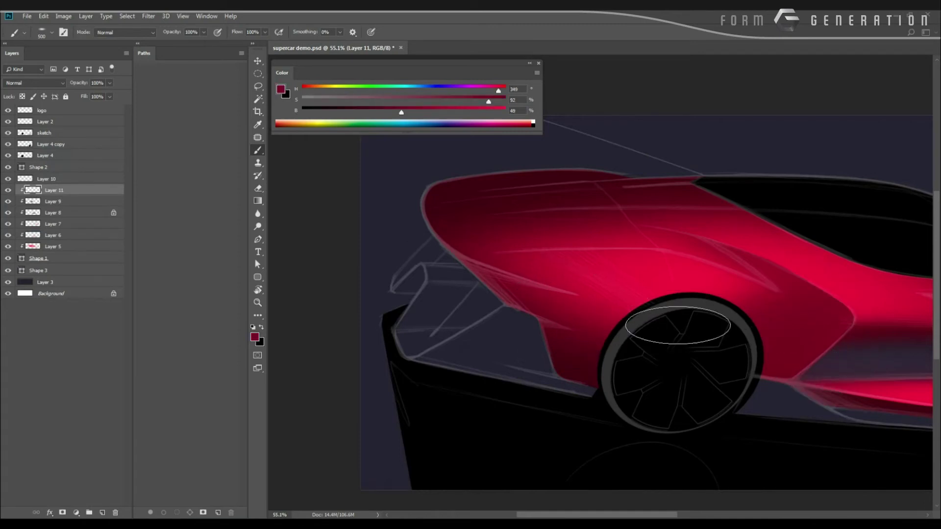
{"action": "left_click", "coordinate": [870, 329], "text": "alt"}
{"action": "key", "text": "bracketleft"}
{"action": "key", "text": "bracketleft"}
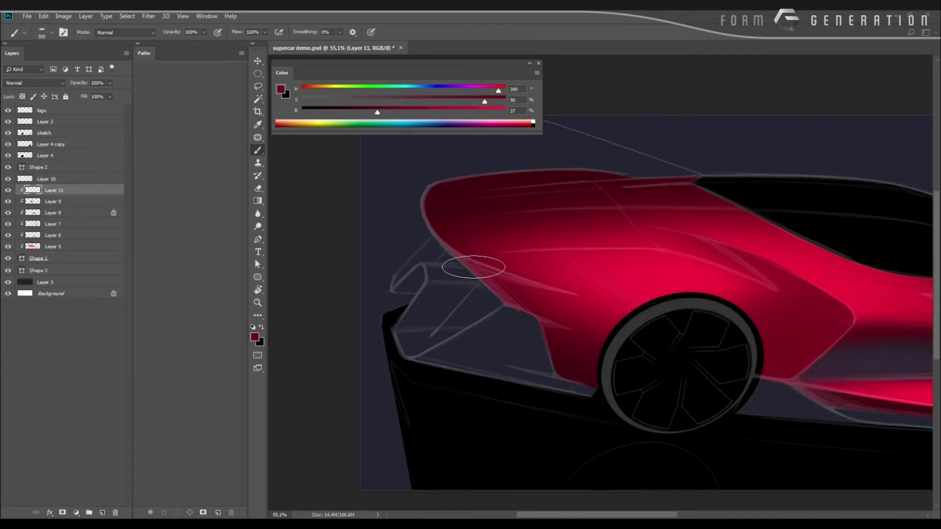
Step: Brush dark red down the rear corner behind the back wheel, widening the brush to 400 px for the broader strokes
{"action": "left_click_drag", "start_coordinate": [481, 275], "coordinate": [573, 361]}
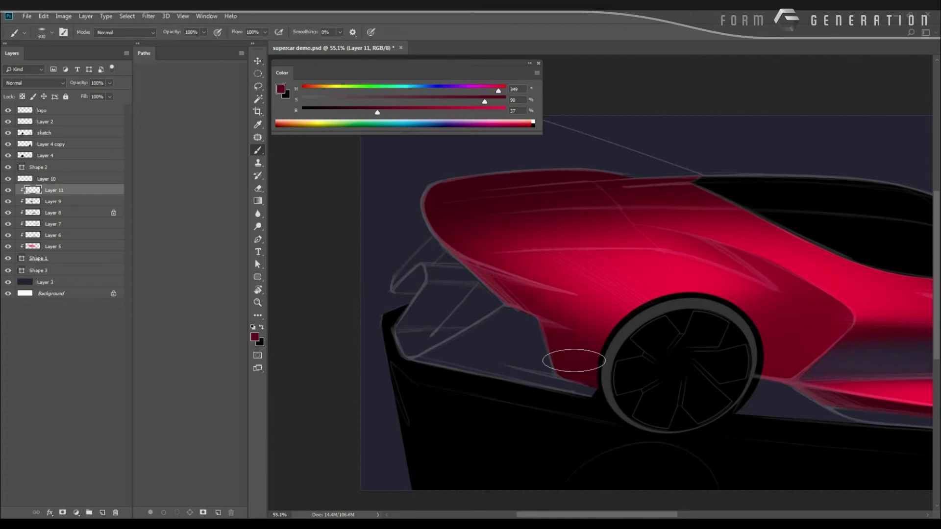
{"action": "left_click_drag", "start_coordinate": [471, 272], "coordinate": [607, 388]}
{"action": "left_click_drag", "start_coordinate": [562, 341], "coordinate": [606, 376]}
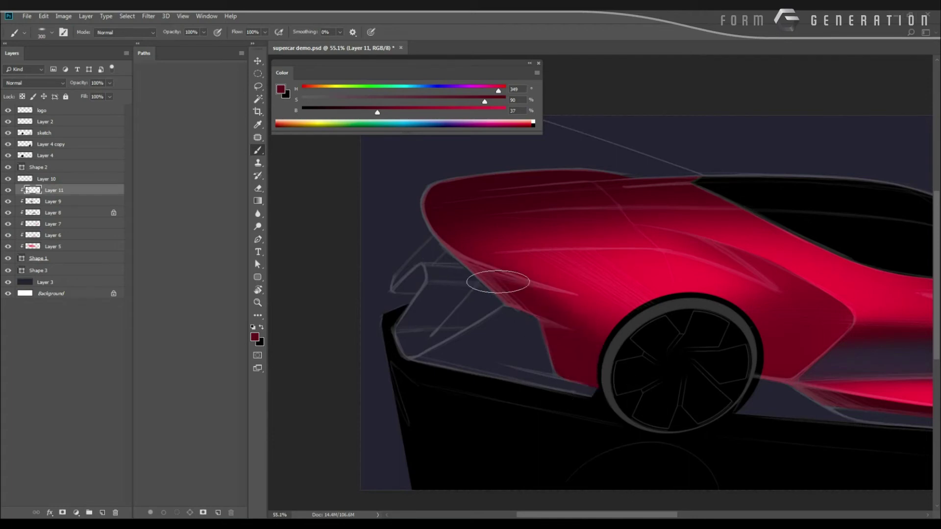
{"action": "key", "text": "bracketright"}
{"action": "left_click_drag", "start_coordinate": [502, 284], "coordinate": [581, 329]}
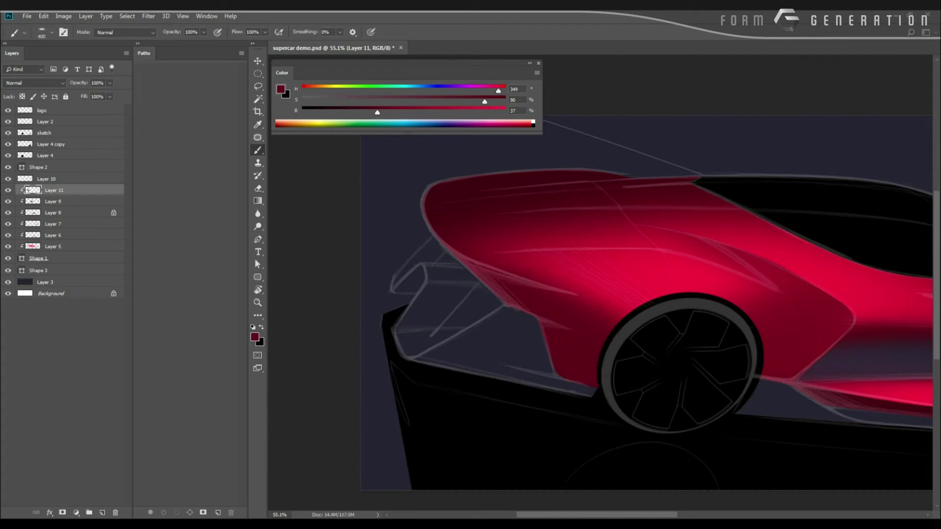
{"action": "key", "text": "l"}
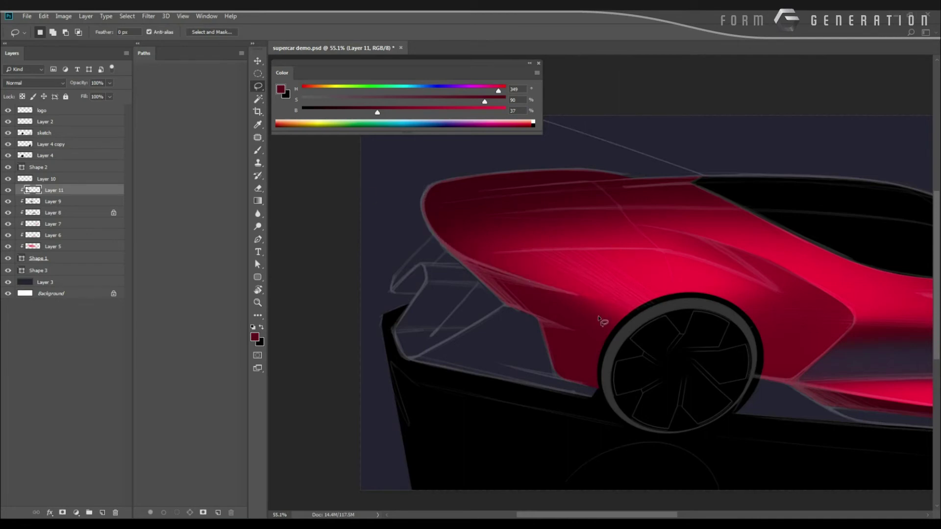
{"action": "key", "text": "e"}
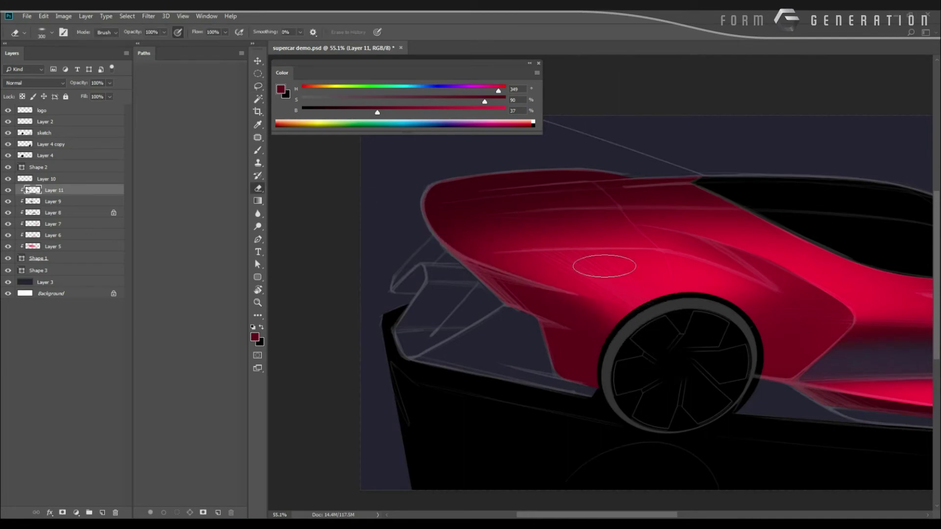
Step: Add a clipped layer and brush a pink highlight over the rear haunch at 500 px, using hue 349, saturation 63% and brightness 100%
{"action": "key", "text": "ctrl+shift+n"}
{"action": "key", "text": "Return"}
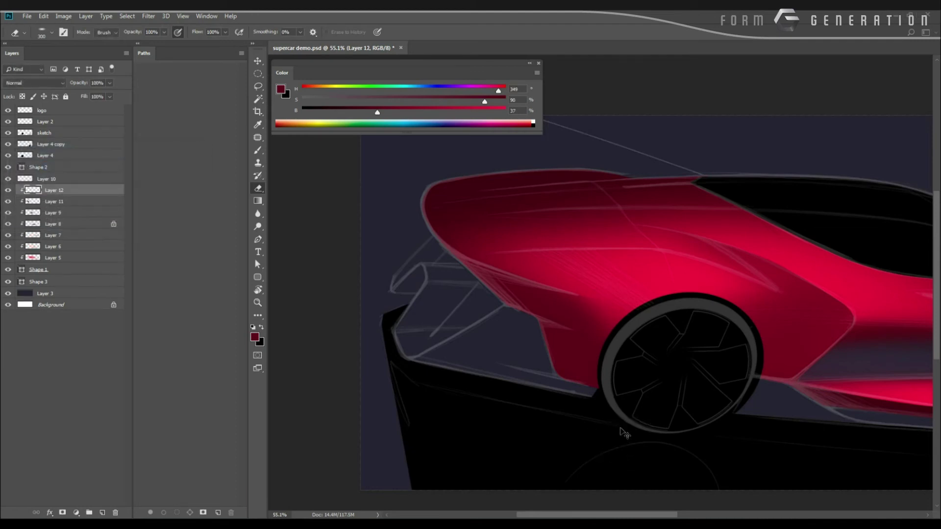
{"action": "key", "text": "b"}
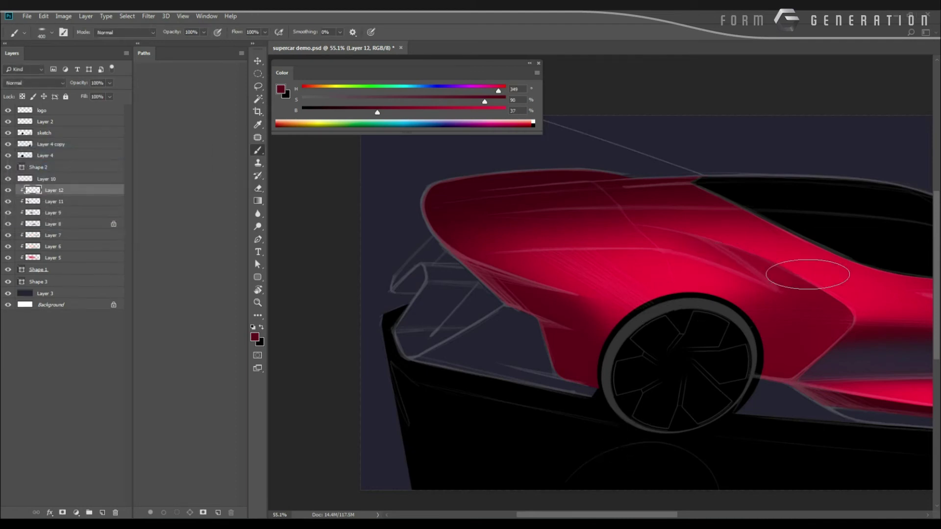
{"action": "left_click", "coordinate": [776, 261], "text": "alt"}
{"action": "mouse_move", "coordinate": [491, 112]}
{"action": "left_mouse_down"}
{"action": "mouse_move", "coordinate": [516, 116]}
{"action": "mouse_move", "coordinate": [476, 102]}
{"action": "left_mouse_up"}
{"action": "key", "text": "e"}
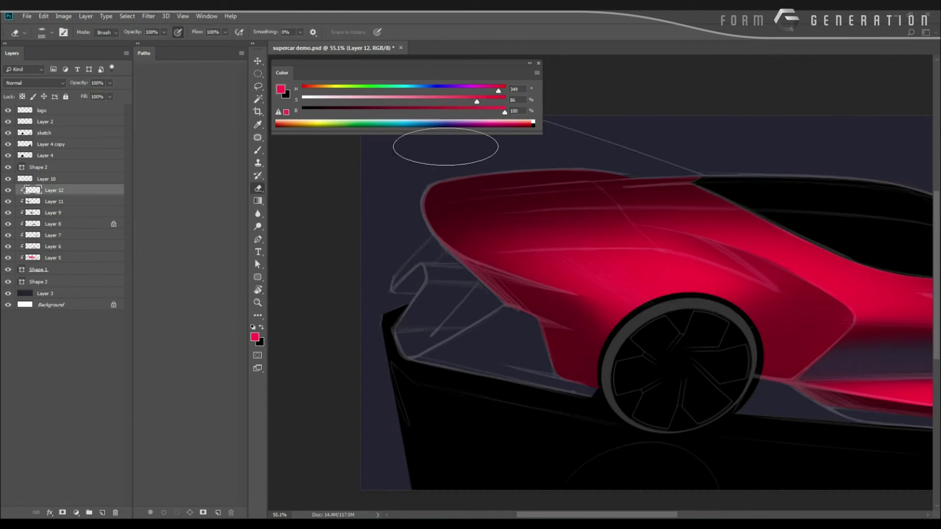
{"action": "left_click_drag", "start_coordinate": [476, 101], "coordinate": [430, 101]}
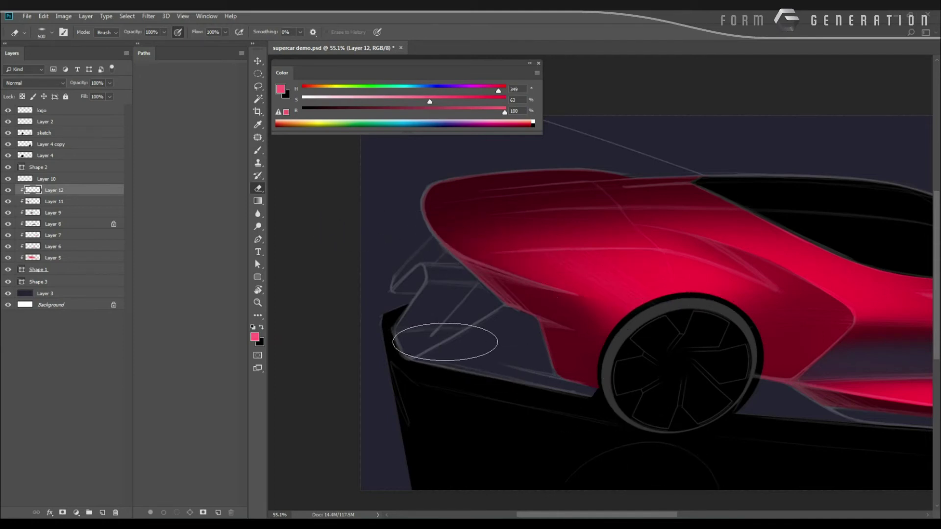
{"action": "key", "text": "b"}
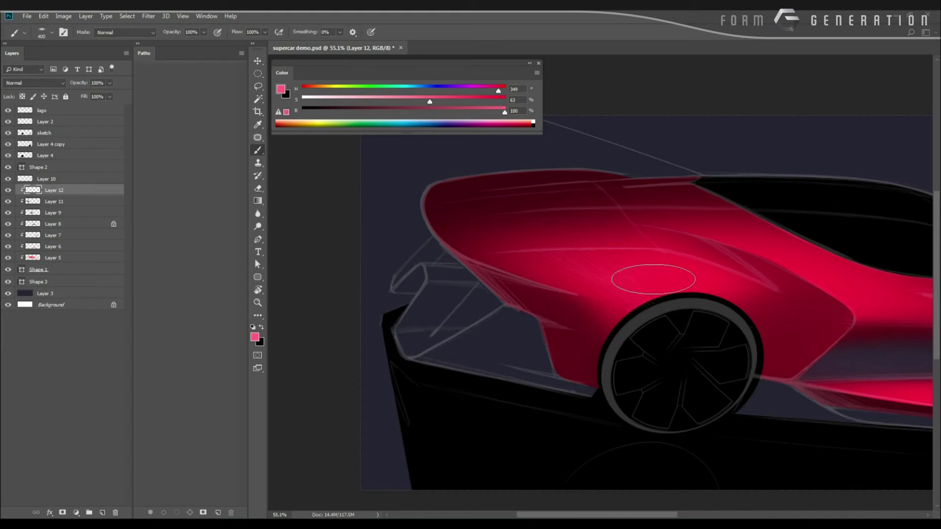
{"action": "key", "text": "bracketright"}
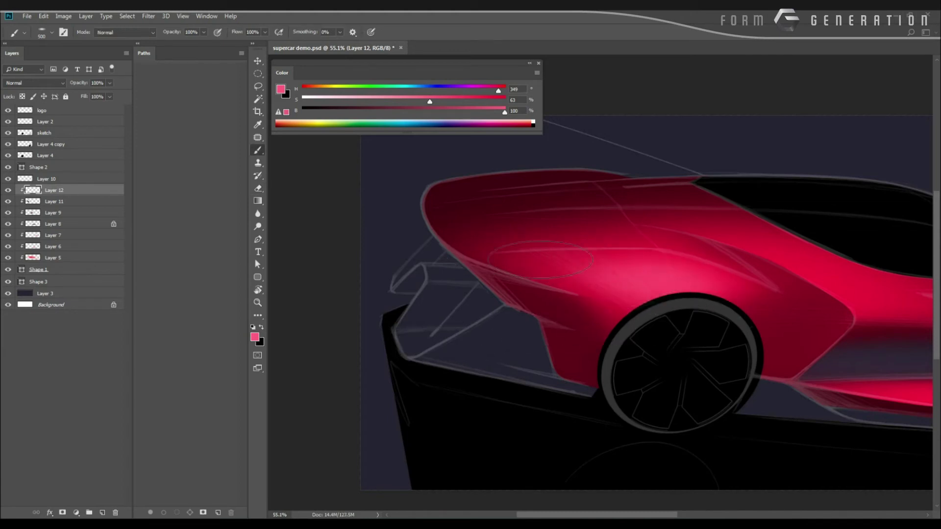
Step: Raise the highlight colour's saturation to 100% and brush bright red over the rear haunch above the wheel
{"action": "left_click_drag", "start_coordinate": [483, 234], "coordinate": [438, 234]}
{"action": "scroll", "coordinate": [439, 235], "scroll_direction": "up", "scroll_amount": 5}
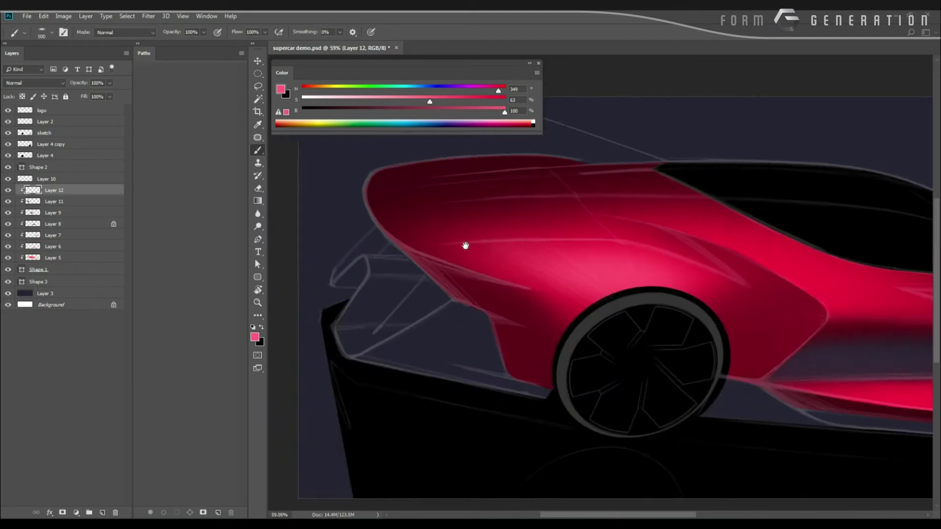
{"action": "left_click_drag", "start_coordinate": [441, 104], "coordinate": [554, 113]}
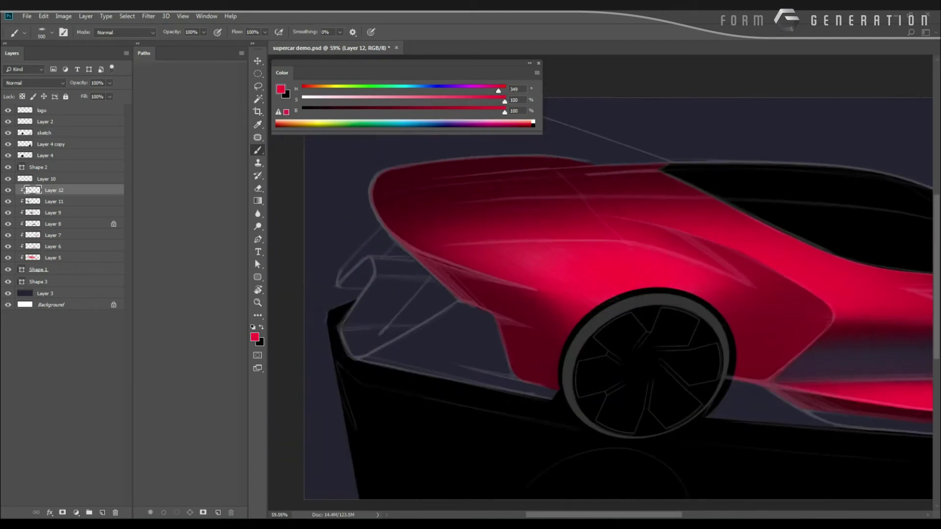
{"action": "key", "text": "l"}
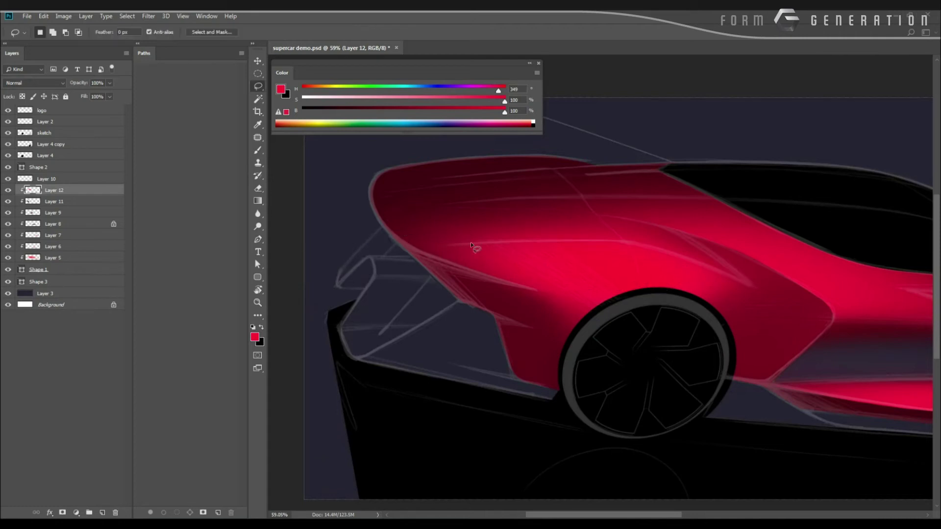
Step: Lasso along the rear haunch crease to sharpen the bright red highlight's edge and soften it over the wheel arch with a 600 px eraser
{"action": "mouse_move", "coordinate": [447, 242]}
{"action": "left_mouse_down"}
{"action": "mouse_move", "coordinate": [480, 221]}
{"action": "mouse_move", "coordinate": [356, 230]}
{"action": "mouse_move", "coordinate": [547, 234]}
{"action": "mouse_move", "coordinate": [346, 241]}
{"action": "left_mouse_up"}
{"action": "left_click_drag", "start_coordinate": [423, 234], "coordinate": [508, 245]}
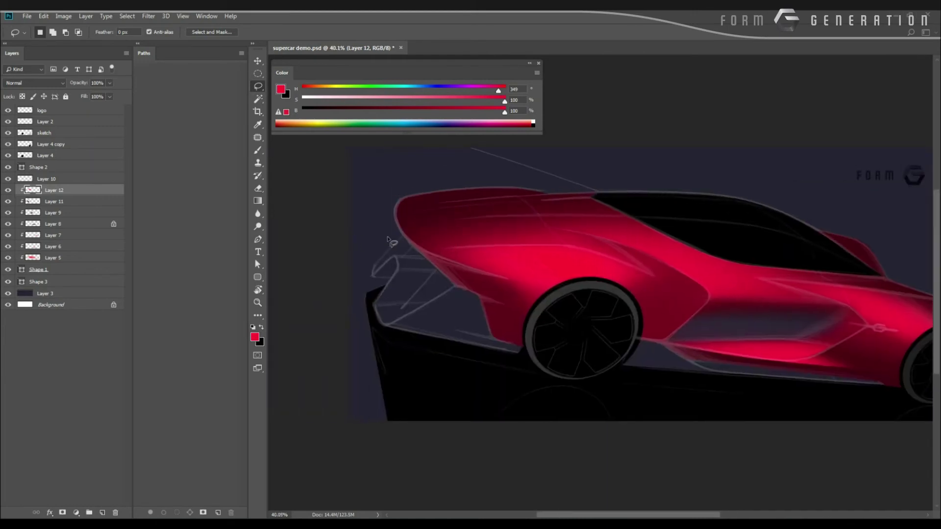
{"action": "mouse_move", "coordinate": [445, 248]}
{"action": "left_mouse_down"}
{"action": "mouse_move", "coordinate": [397, 248]}
{"action": "mouse_move", "coordinate": [441, 251]}
{"action": "left_mouse_up"}
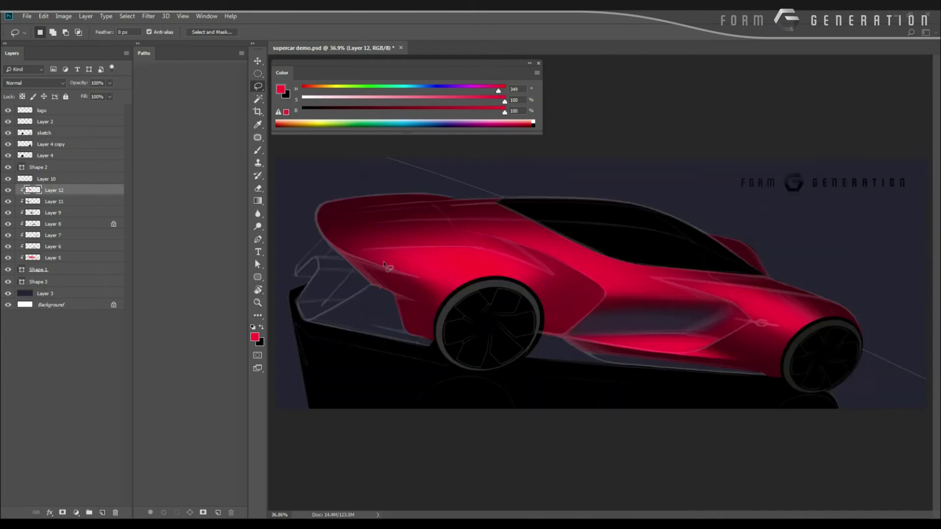
{"action": "key", "text": "e"}
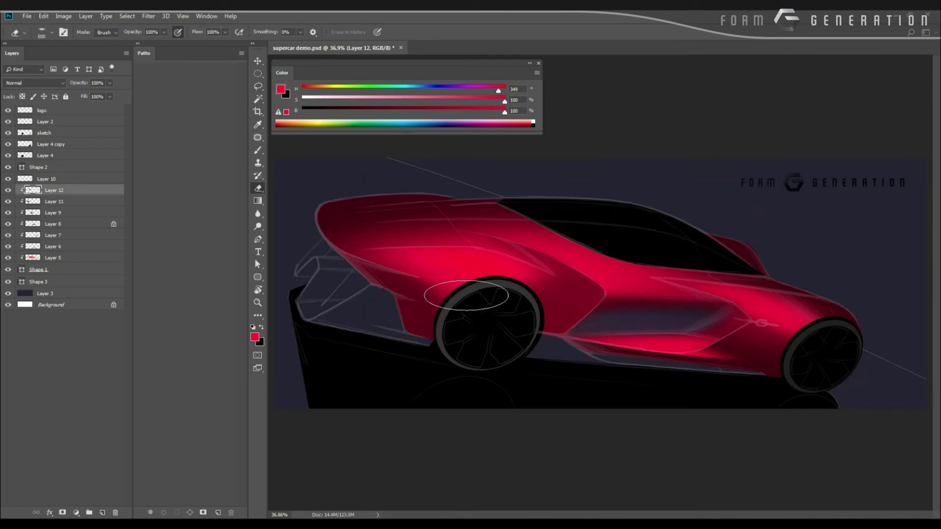
{"action": "mouse_move", "coordinate": [456, 284]}
{"action": "left_mouse_down"}
{"action": "mouse_move", "coordinate": [319, 229]}
{"action": "mouse_move", "coordinate": [355, 242]}
{"action": "mouse_move", "coordinate": [321, 240]}
{"action": "mouse_move", "coordinate": [348, 244]}
{"action": "mouse_move", "coordinate": [387, 271]}
{"action": "mouse_move", "coordinate": [361, 267]}
{"action": "mouse_move", "coordinate": [500, 233]}
{"action": "left_mouse_up"}
Step: Add a new layer above the side window shape and clip it to that shape
{"action": "key", "text": "b"}
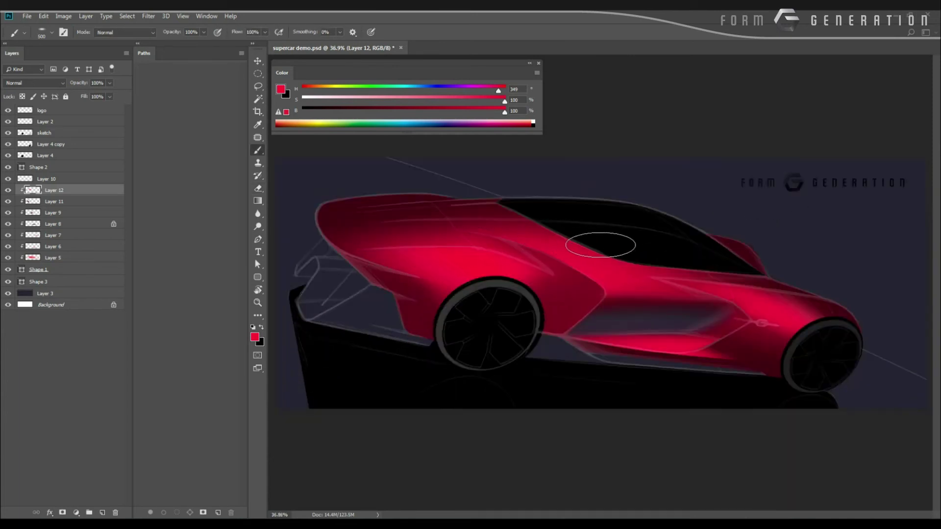
{"action": "key", "text": "v"}
{"action": "left_click", "coordinate": [604, 241]}
{"action": "key", "text": "ctrl+shift+alt+n"}
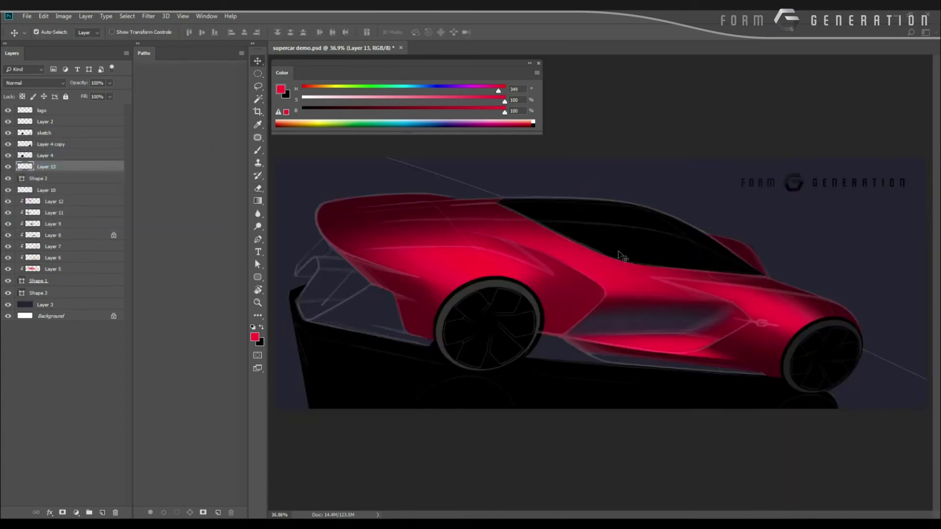
{"action": "left_click", "coordinate": [72, 168], "text": "alt"}
{"action": "key", "text": "b"}
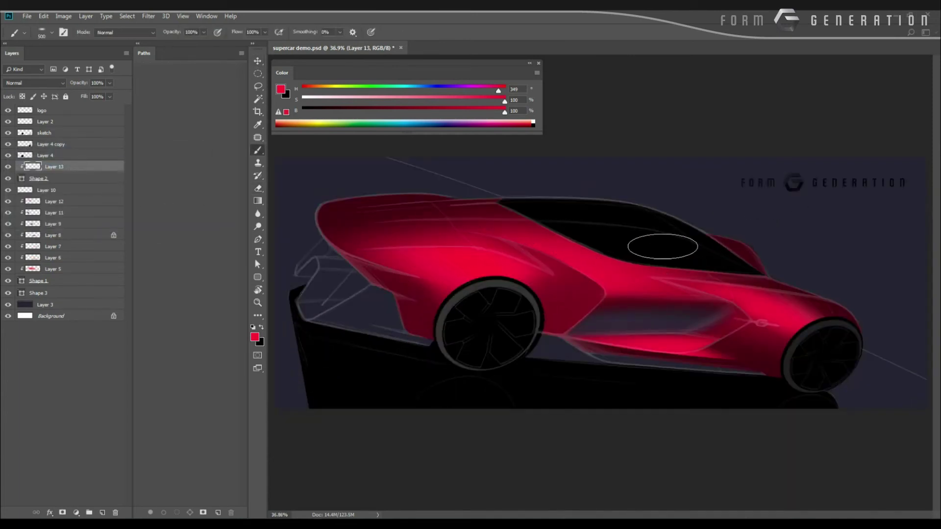
Step: Brush neutral grey at 33% brightness across the lower part of the side window as a reflection
{"action": "key", "text": "d"}
{"action": "left_click_drag", "start_coordinate": [323, 116], "coordinate": [369, 111]}
{"action": "left_click_drag", "start_coordinate": [563, 230], "coordinate": [730, 273]}
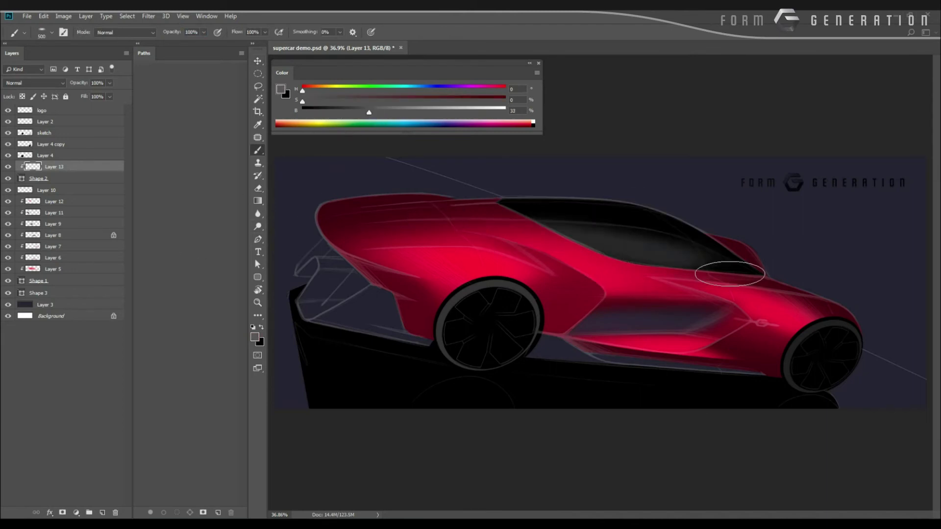
{"action": "key", "text": "["}
{"action": "key", "text": "["}
{"action": "left_click_drag", "start_coordinate": [557, 225], "coordinate": [740, 265]}
{"action": "mouse_move", "coordinate": [611, 244]}
{"action": "left_mouse_down"}
{"action": "mouse_move", "coordinate": [559, 246]}
{"action": "mouse_move", "coordinate": [657, 266]}
{"action": "mouse_move", "coordinate": [656, 241]}
{"action": "mouse_move", "coordinate": [717, 265]}
{"action": "mouse_move", "coordinate": [626, 232]}
{"action": "mouse_move", "coordinate": [561, 225]}
{"action": "left_mouse_up"}
Step: Erase along the top of the grey window reflection to give it a crisp upper edge following the glass
{"action": "key", "text": "e"}
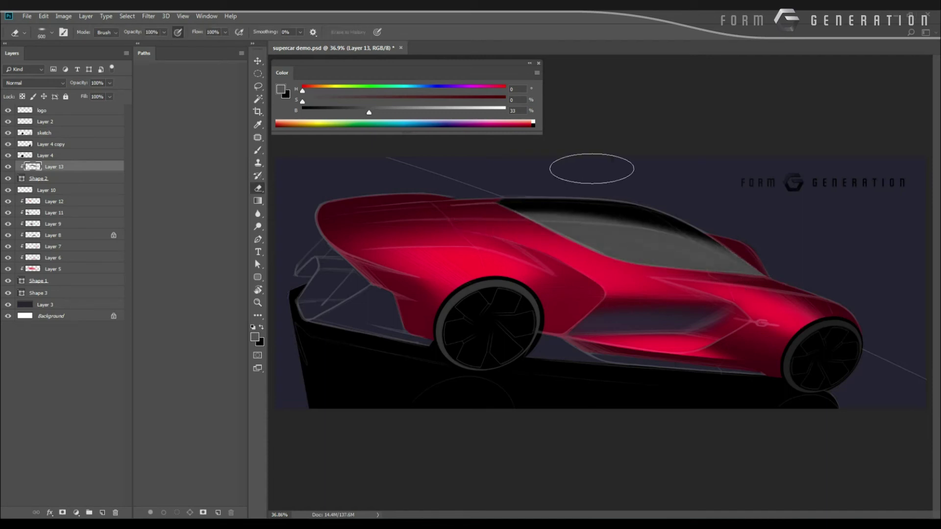
{"action": "right_click", "coordinate": [591, 168]}
{"action": "key", "text": "Escape"}
{"action": "key", "text": "["}
{"action": "mouse_move", "coordinate": [541, 212]}
{"action": "left_mouse_down"}
{"action": "mouse_move", "coordinate": [652, 222]}
{"action": "mouse_move", "coordinate": [422, 222]}
{"action": "mouse_move", "coordinate": [683, 228]}
{"action": "mouse_move", "coordinate": [537, 202]}
{"action": "mouse_move", "coordinate": [764, 268]}
{"action": "left_mouse_up"}
Step: Fade the grey window reflection softly with a 1400 px eraser
{"action": "key", "text": "bracketleft"}
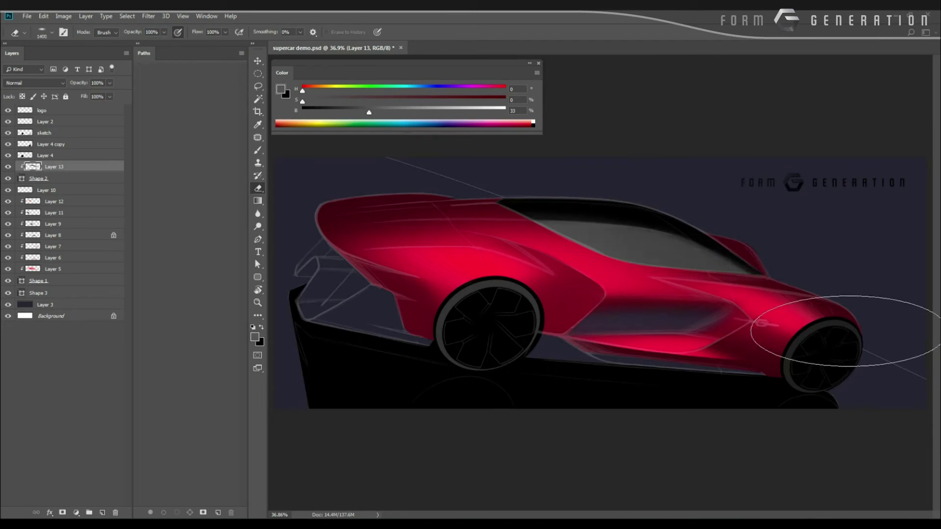
{"action": "key", "text": "bracketright"}
{"action": "key", "text": "bracketright"}
{"action": "key", "text": "bracketright"}
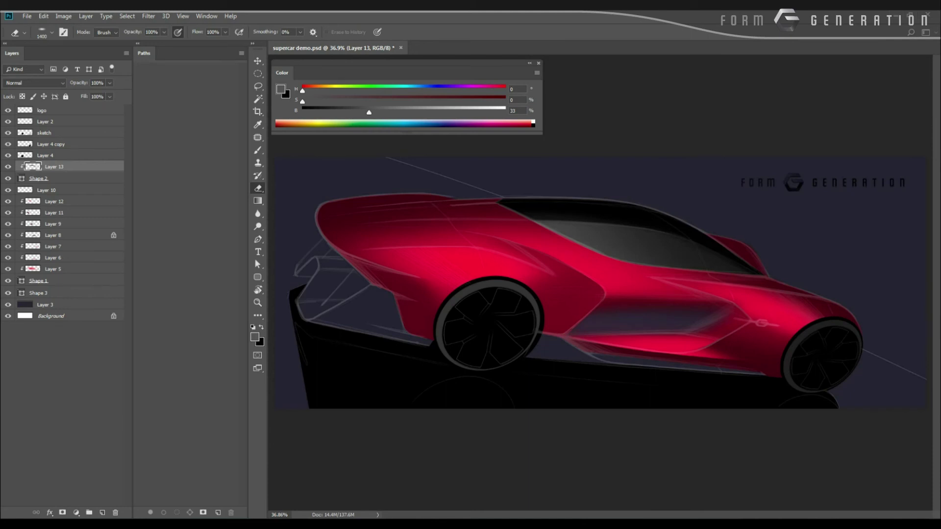
{"action": "mouse_move", "coordinate": [493, 253]}
{"action": "left_mouse_down"}
{"action": "mouse_move", "coordinate": [435, 250]}
{"action": "mouse_move", "coordinate": [483, 252]}
{"action": "left_mouse_up"}
{"action": "left_click_drag", "start_coordinate": [390, 248], "coordinate": [473, 257]}
{"action": "scroll", "coordinate": [441, 254], "scroll_direction": "down", "scroll_amount": 5}
{"action": "scroll", "coordinate": [435, 254], "scroll_direction": "up", "scroll_amount": 6}
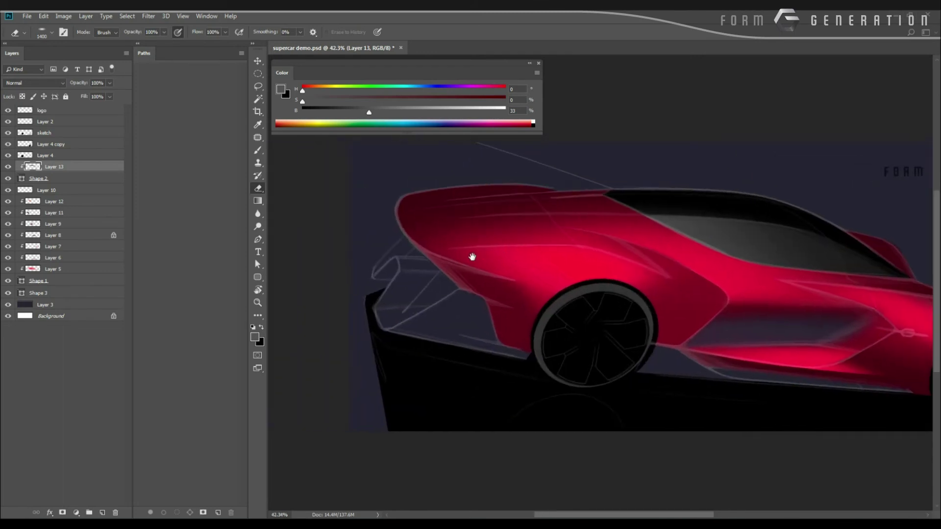
{"action": "key", "text": "ctrl+shift+alt+n"}
{"action": "key", "text": "ctrl+bracketleft"}
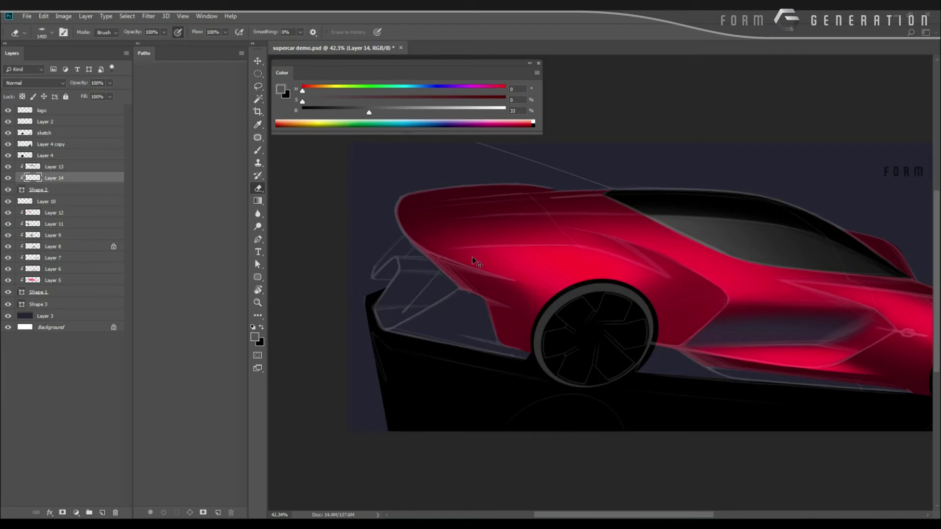
{"action": "key", "text": "Delete"}
Step: Make the body shading layer, Layer 9, active and clear the stray lasso selection on the tail
{"action": "key", "text": "v"}
{"action": "left_click", "coordinate": [664, 231]}
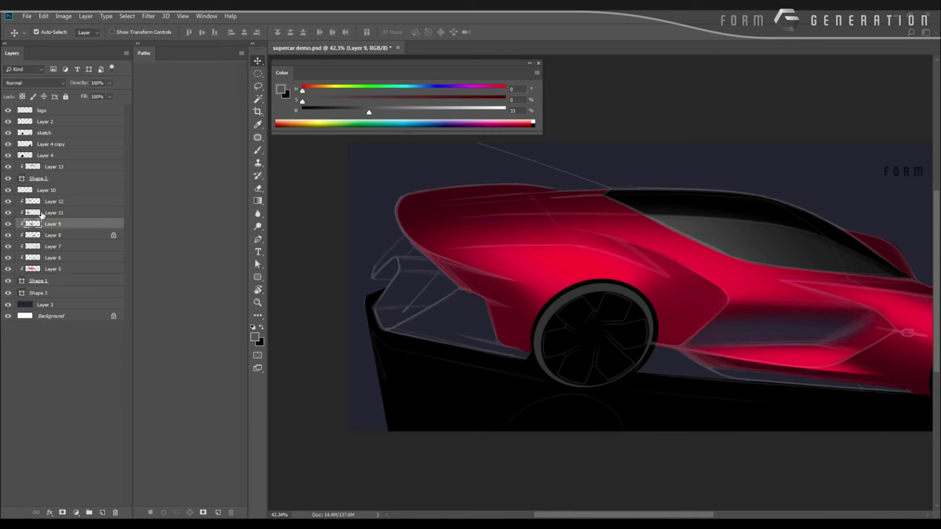
{"action": "key", "text": "l"}
{"action": "mouse_move", "coordinate": [569, 188]}
{"action": "left_mouse_down"}
{"action": "mouse_move", "coordinate": [706, 259]}
{"action": "mouse_move", "coordinate": [571, 189]}
{"action": "left_mouse_up"}
{"action": "key", "text": "ctrl+d"}
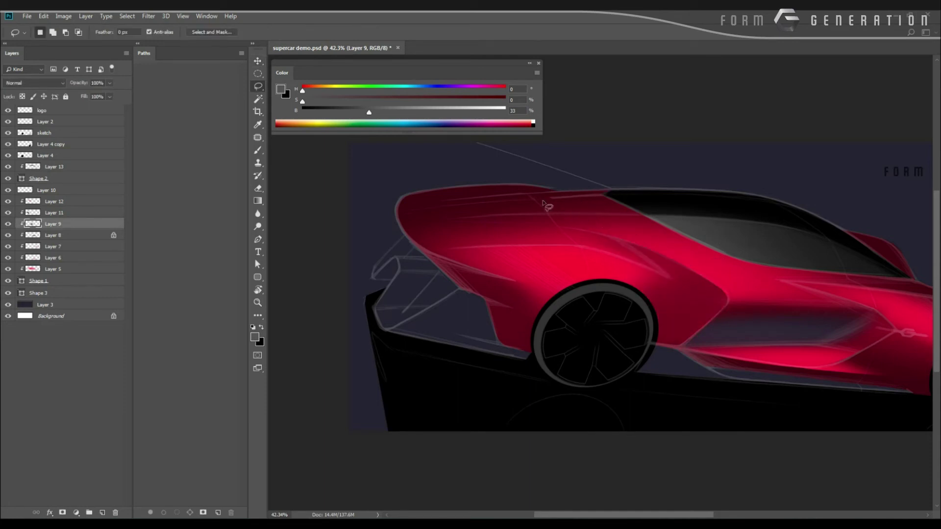
{"action": "left_click_drag", "start_coordinate": [491, 192], "coordinate": [515, 222]}
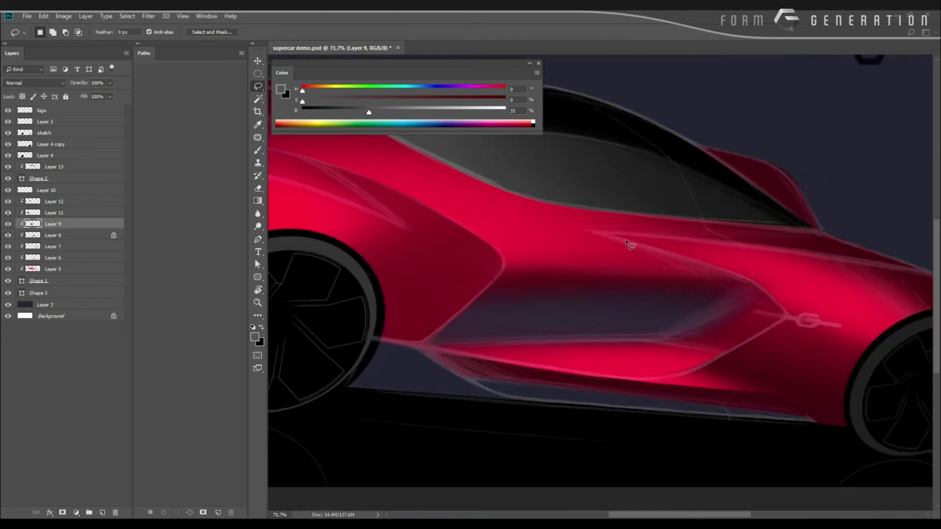
Step: Draw a closed Pen path around the door recess, following its sketched upper crease, pointed front end and lower edge
{"action": "key", "text": "p"}
{"action": "left_click", "coordinate": [51, 31]}
{"action": "left_click", "coordinate": [45, 48]}
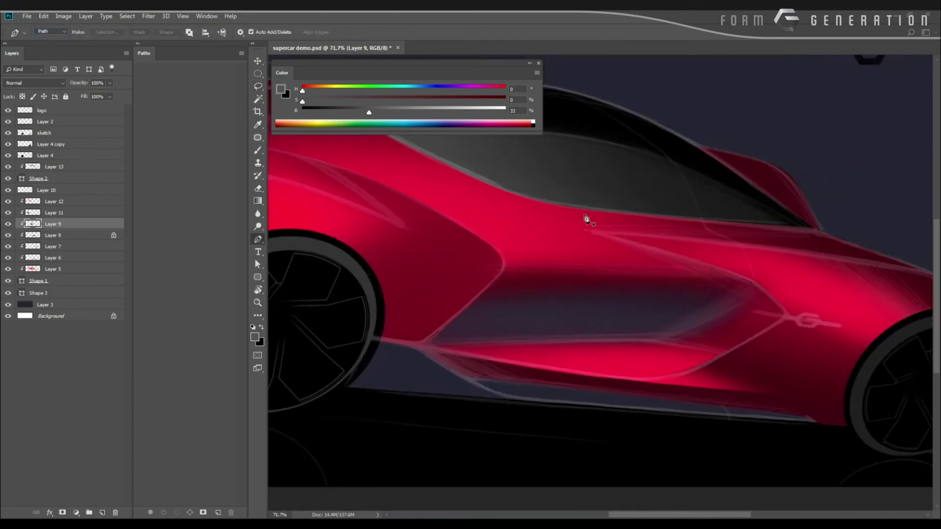
{"action": "left_click", "coordinate": [589, 231]}
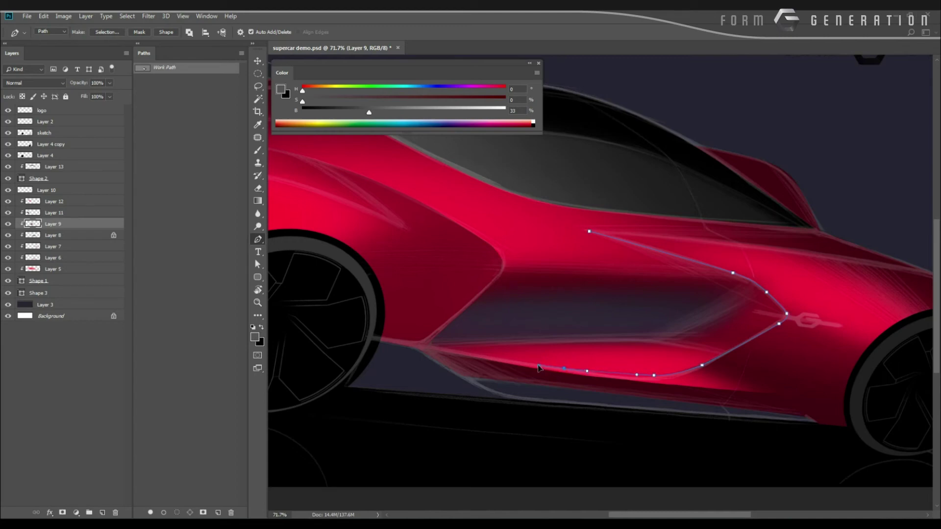
{"action": "left_click_drag", "start_coordinate": [465, 313], "coordinate": [469, 315]}
{"action": "left_click", "coordinate": [428, 293]}
{"action": "left_click", "coordinate": [453, 244]}
{"action": "left_click", "coordinate": [548, 226]}
{"action": "left_click", "coordinate": [589, 231]}
Step: Load the recess path as a selection, add new clipped layers above Layer 9 and sample the dark red of the sill
{"action": "key", "text": "ctrl+Return"}
{"action": "key", "text": "ctrl+shift+n"}
{"action": "key", "text": "Return"}
{"action": "key", "text": "b"}
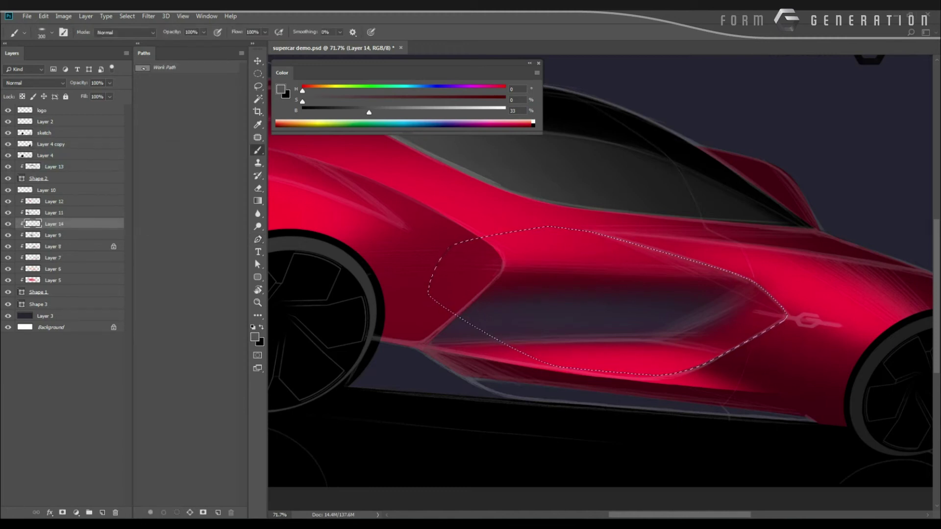
{"action": "left_click", "coordinate": [725, 392], "text": "alt"}
{"action": "key", "text": "ctrl+shift+n"}
{"action": "key", "text": "Return"}
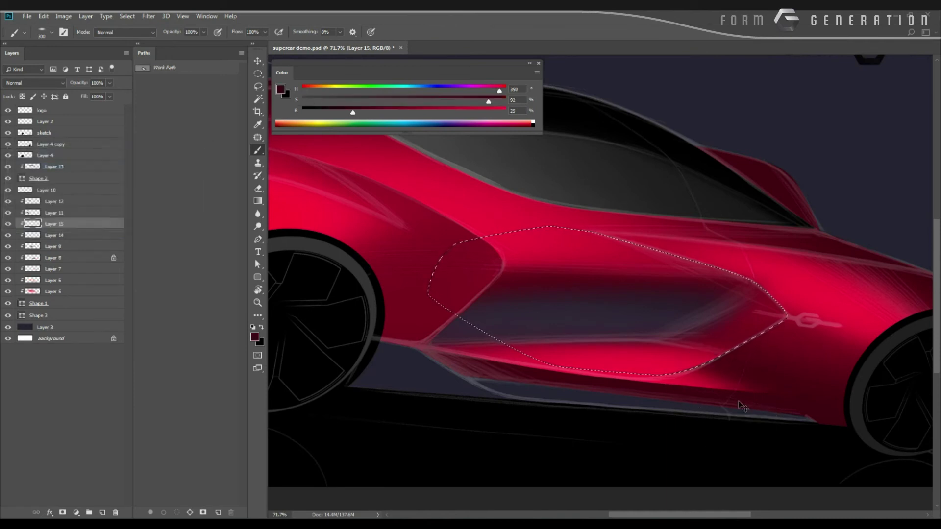
Step: Raise the new layer above Layer 12, shade the front end of the selected recess in dark red at 175 px, and deselect
{"action": "key", "text": "ctrl+bracketright"}
{"action": "key", "text": "ctrl+bracketright"}
{"action": "key", "text": "bracketleft"}
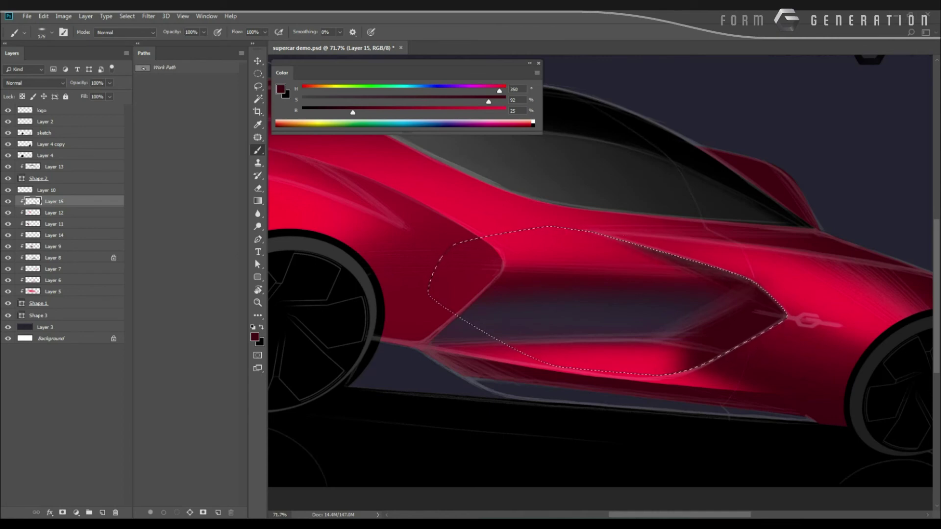
{"action": "key", "text": "ctrl+d"}
{"action": "mouse_move", "coordinate": [530, 267]}
{"action": "left_mouse_down"}
{"action": "mouse_move", "coordinate": [512, 277]}
{"action": "mouse_move", "coordinate": [477, 268]}
{"action": "mouse_move", "coordinate": [518, 278]}
{"action": "mouse_move", "coordinate": [431, 271]}
{"action": "mouse_move", "coordinate": [519, 292]}
{"action": "mouse_move", "coordinate": [498, 279]}
{"action": "mouse_move", "coordinate": [509, 293]}
{"action": "left_mouse_up"}
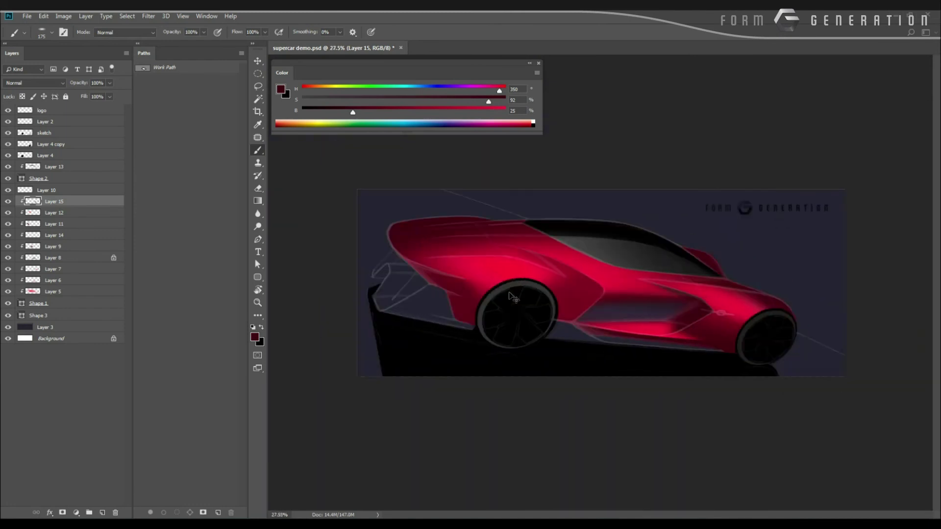
Step: Add a new clipped layer and set the brush colour to the background's blue at 100% brightness
{"action": "key", "text": "ctrl+shift+alt+n"}
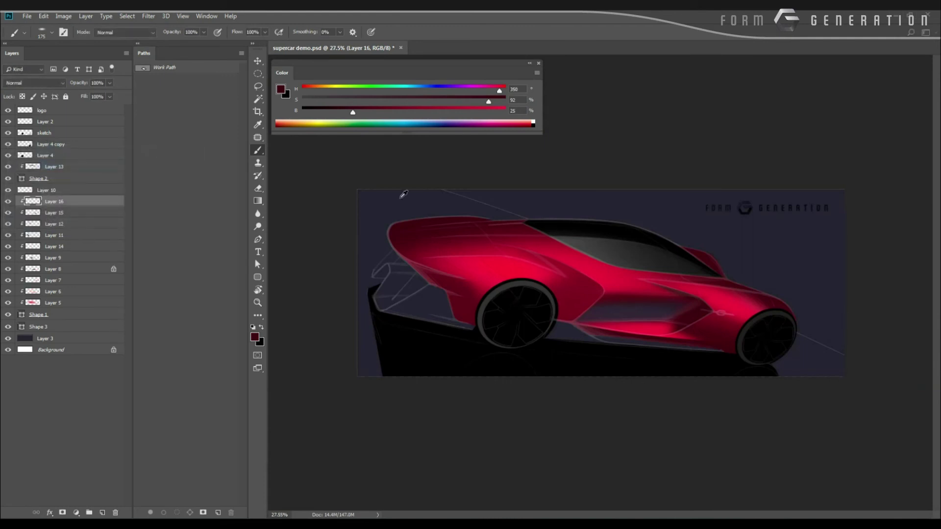
{"action": "left_click", "coordinate": [401, 198], "text": "alt"}
{"action": "left_click_drag", "start_coordinate": [341, 112], "coordinate": [502, 112]}
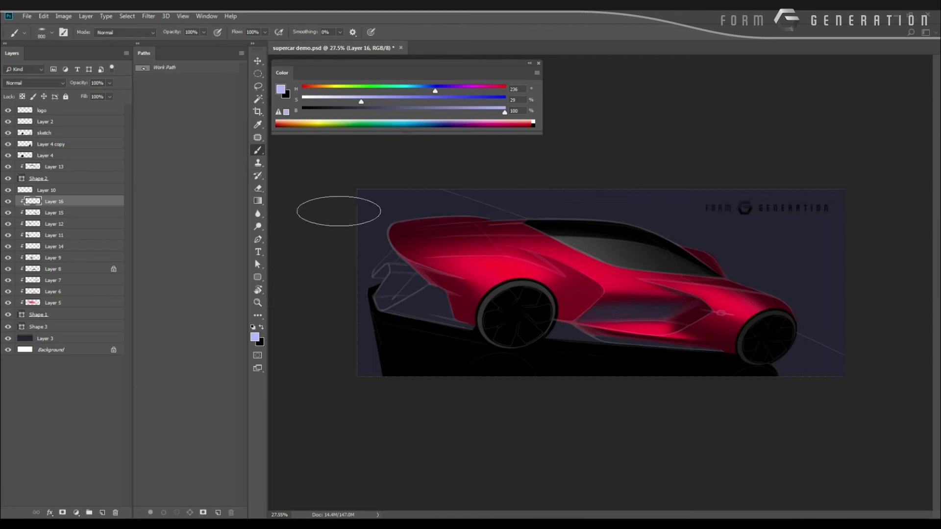
Step: Brush soft pale blue rim light along the tail's upper edge and the front fender with a large brush
{"action": "left_click_drag", "start_coordinate": [490, 197], "coordinate": [324, 214]}
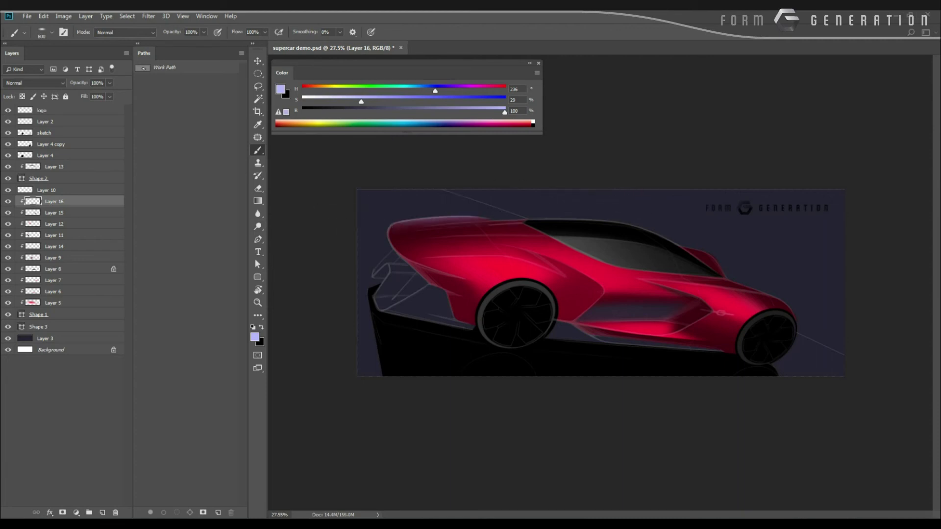
{"action": "left_click", "coordinate": [394, 223]}
{"action": "left_click_drag", "start_coordinate": [771, 257], "coordinate": [720, 250]}
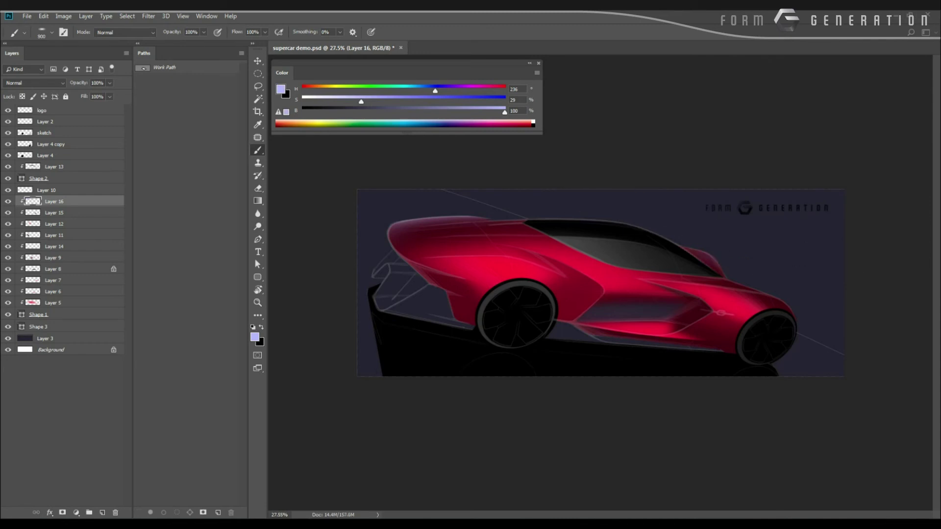
{"action": "left_click", "coordinate": [801, 288]}
Step: Add another clipped layer and brush pale blue rim light along the tail's lower rear edge, starting with a 250 px brush
{"action": "key", "text": "bracketleft"}
{"action": "key", "text": "bracketleft"}
{"action": "left_click_drag", "start_coordinate": [481, 337], "coordinate": [515, 337]}
{"action": "left_click_drag", "start_coordinate": [362, 280], "coordinate": [484, 335]}
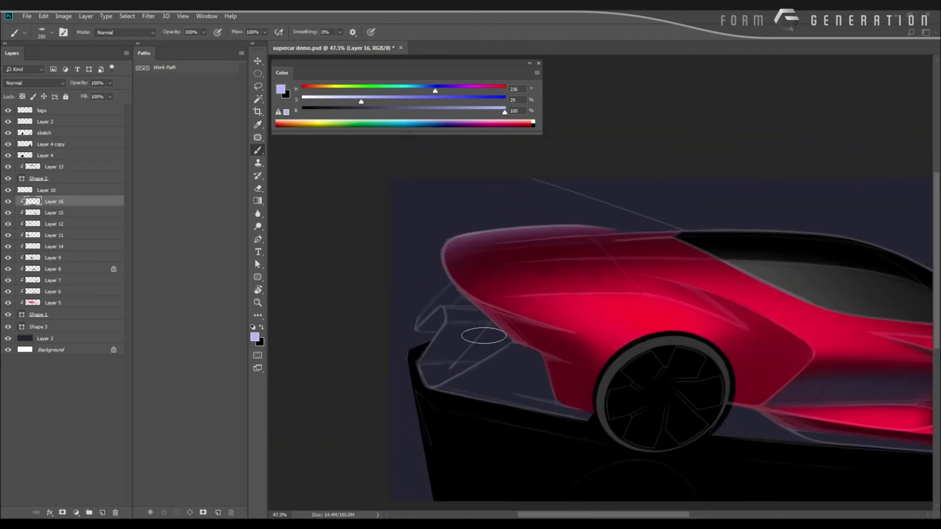
{"action": "key", "text": "ctrl+alt+shift+n"}
{"action": "key", "text": "ctrl+alt+g"}
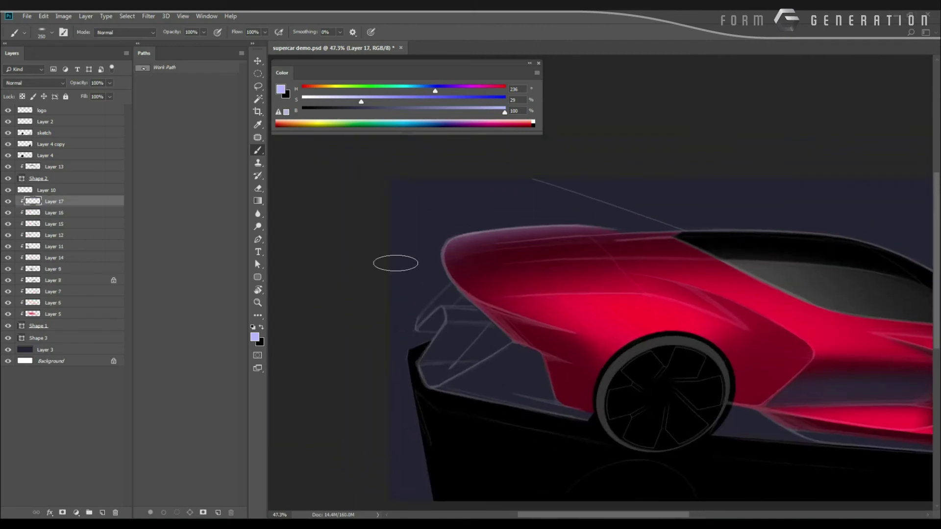
{"action": "left_click_drag", "start_coordinate": [446, 290], "coordinate": [544, 360]}
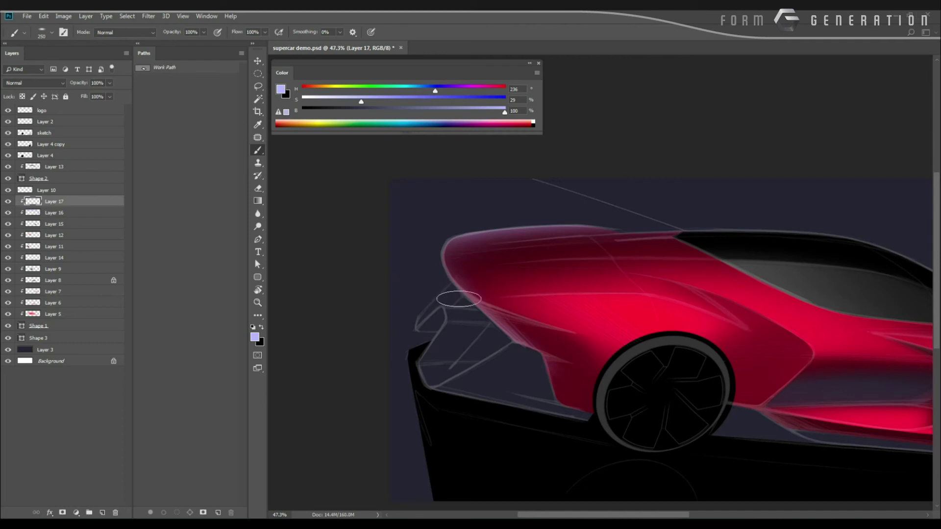
{"action": "left_click_drag", "start_coordinate": [458, 299], "coordinate": [542, 353]}
{"action": "left_click_drag", "start_coordinate": [461, 289], "coordinate": [572, 336]}
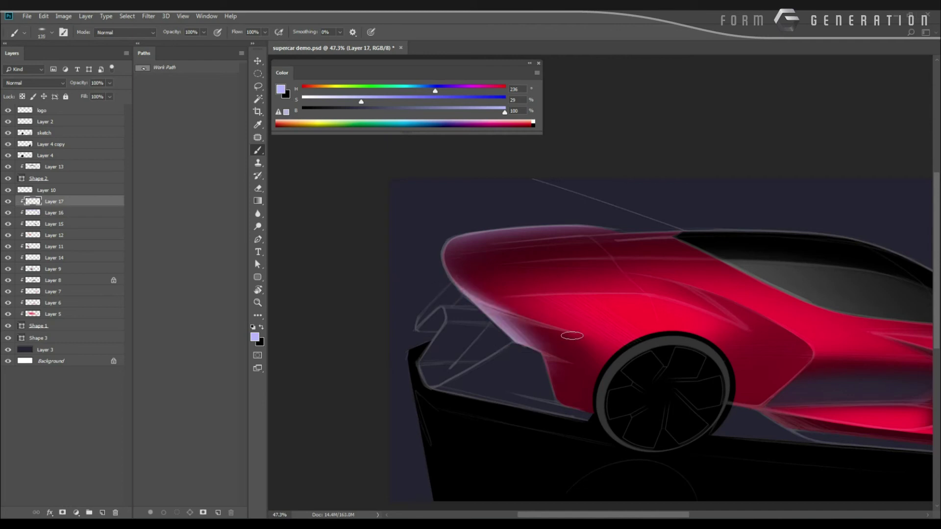
{"action": "key", "text": "l"}
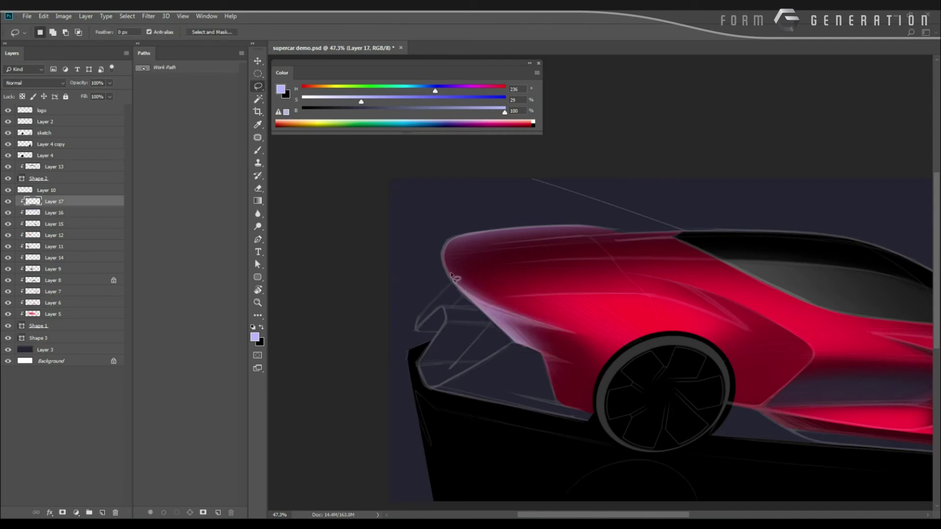
{"action": "left_click_drag", "start_coordinate": [444, 261], "coordinate": [608, 327]}
{"action": "key", "text": "Escape"}
{"action": "mouse_move", "coordinate": [444, 261]}
{"action": "left_mouse_down"}
{"action": "mouse_move", "coordinate": [485, 303]}
{"action": "mouse_move", "coordinate": [587, 336]}
{"action": "left_mouse_up"}
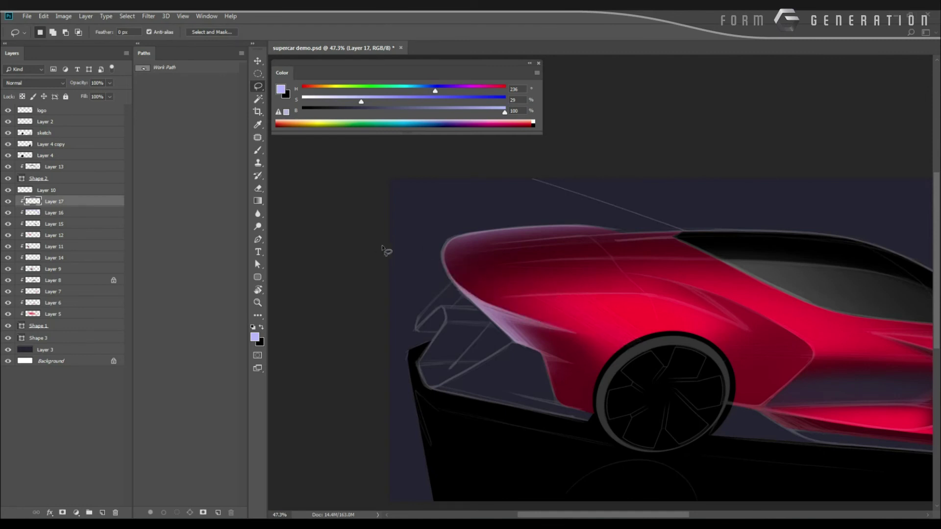
Step: Erase along the inner edge of the pale blue highlight at the lower rear corner with an 80 px eraser
{"action": "mouse_move", "coordinate": [438, 293]}
{"action": "left_mouse_down"}
{"action": "mouse_move", "coordinate": [388, 282]}
{"action": "mouse_move", "coordinate": [433, 286]}
{"action": "left_mouse_up"}
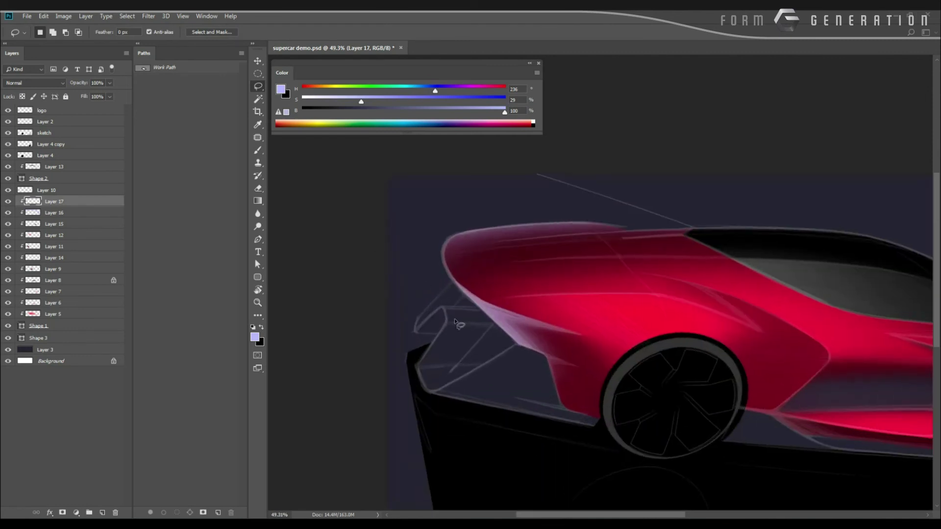
{"action": "key", "text": "r"}
{"action": "mouse_move", "coordinate": [512, 410]}
{"action": "left_mouse_down"}
{"action": "mouse_move", "coordinate": [391, 227]}
{"action": "mouse_move", "coordinate": [725, 284]}
{"action": "mouse_move", "coordinate": [504, 236]}
{"action": "mouse_move", "coordinate": [470, 343]}
{"action": "mouse_move", "coordinate": [490, 372]}
{"action": "left_mouse_up"}
{"action": "key", "text": "e"}
{"action": "right_click", "coordinate": [734, 393]}
{"action": "left_click", "coordinate": [761, 378]}
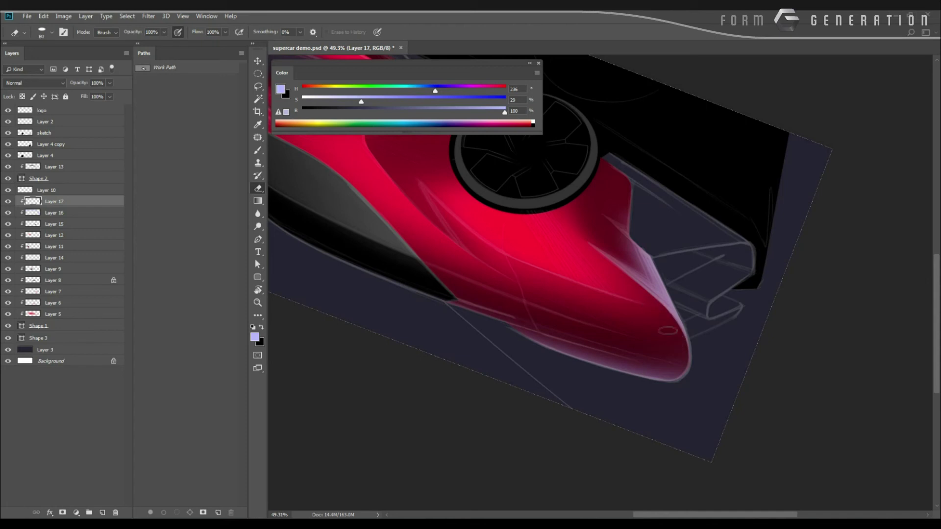
{"action": "left_click_drag", "start_coordinate": [582, 256], "coordinate": [637, 319]}
Step: Fade the pale blue highlight at the rear corner into the red body with a larger soft eraser
{"action": "right_click", "coordinate": [647, 319]}
{"action": "double_click", "coordinate": [674, 360]}
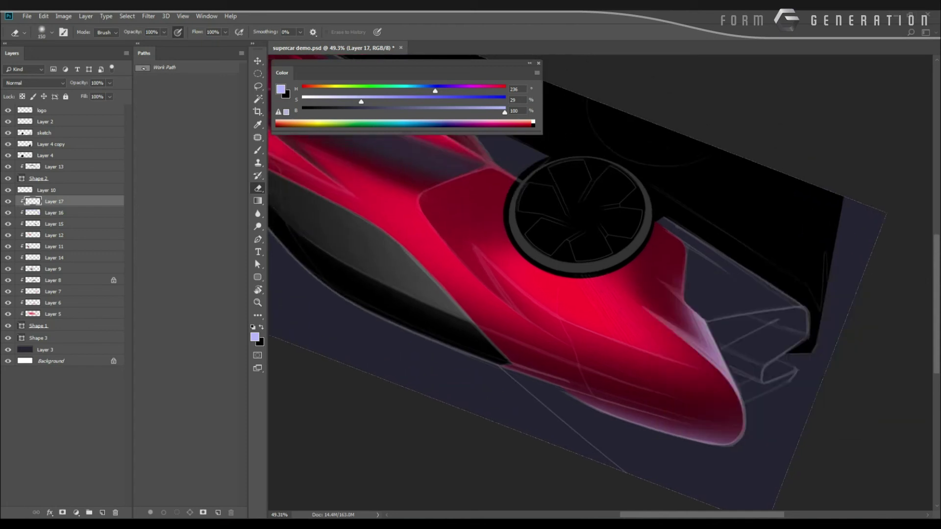
{"action": "left_click_drag", "start_coordinate": [703, 377], "coordinate": [699, 328]}
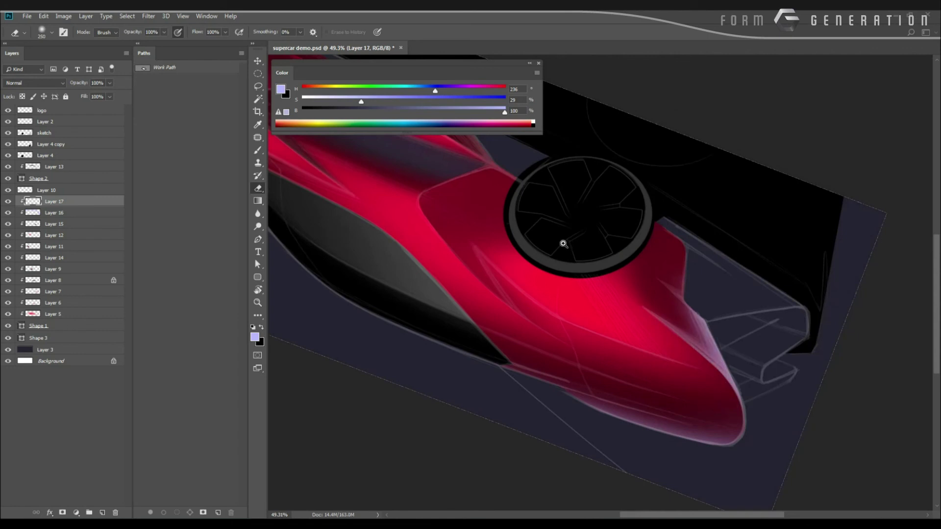
{"action": "key", "text": "Escape"}
{"action": "left_click_drag", "start_coordinate": [563, 244], "coordinate": [456, 270]}
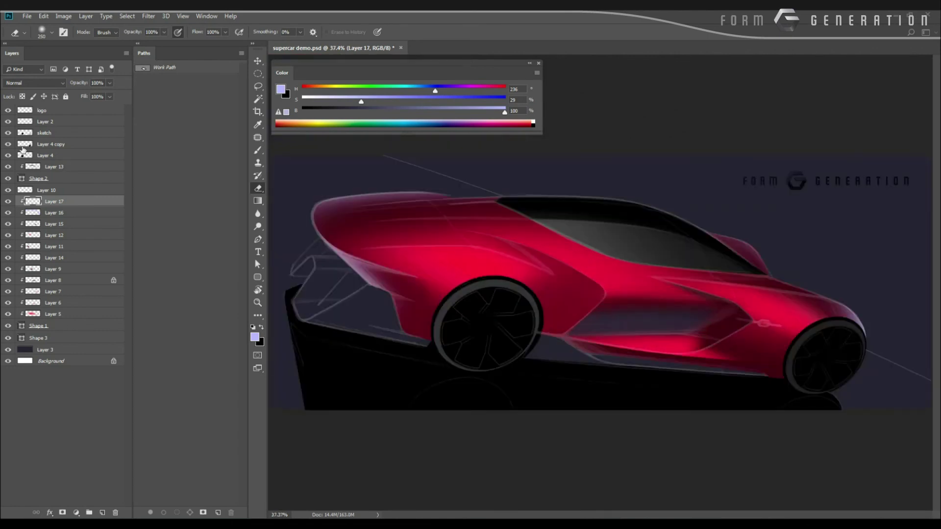
Step: On the sketch layer, fade the line work around the rear diffuser with a soft eraser enlarged to 700 px
{"action": "left_click", "coordinate": [44, 132]}
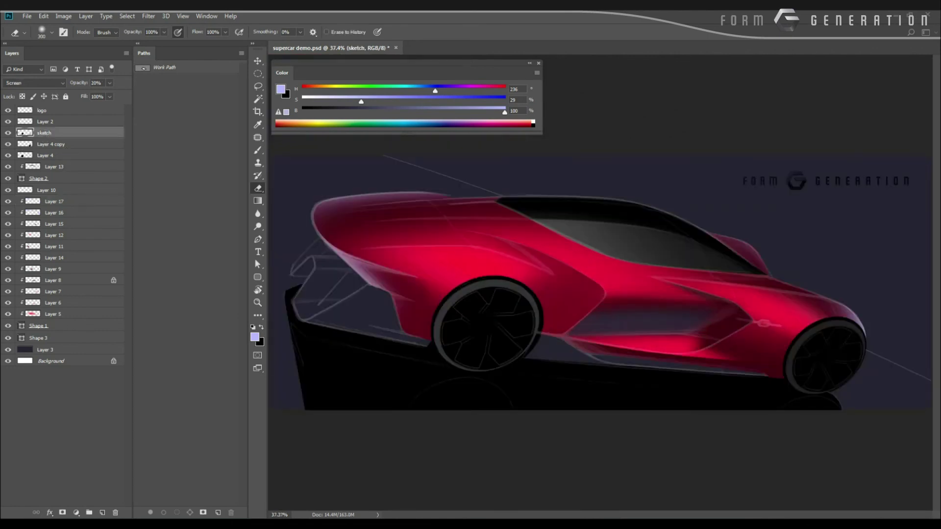
{"action": "key", "text": "]"}
{"action": "key", "text": "]"}
{"action": "key", "text": "]"}
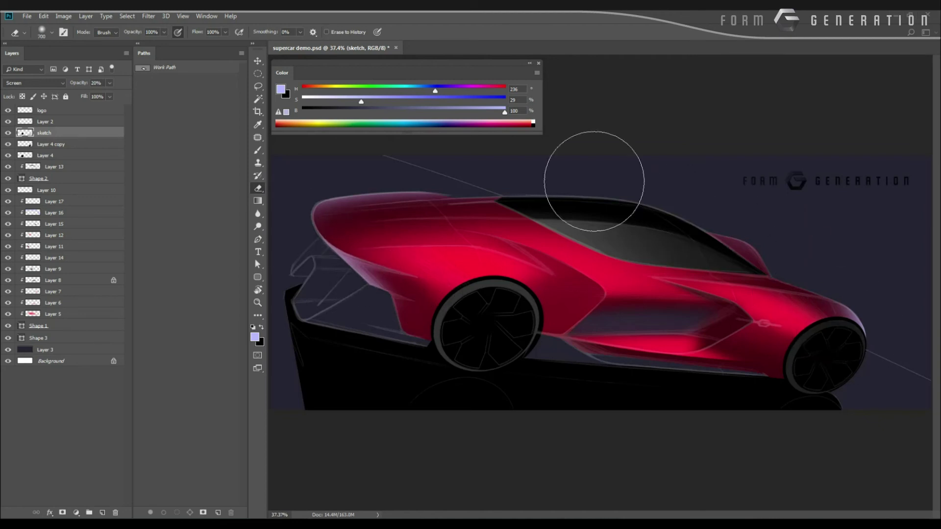
{"action": "key", "text": "bracketright"}
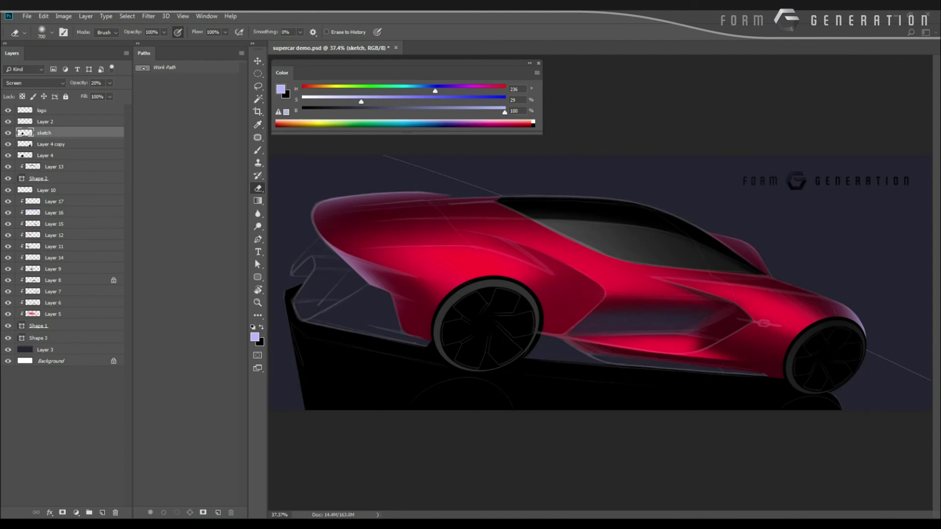
{"action": "left_click_drag", "start_coordinate": [455, 280], "coordinate": [390, 291]}
{"action": "left_click_drag", "start_coordinate": [420, 357], "coordinate": [398, 360]}
{"action": "scroll", "coordinate": [397, 360], "scroll_direction": "down", "scroll_amount": 3}
{"action": "scroll", "coordinate": [392, 363], "scroll_direction": "up", "scroll_amount": 5}
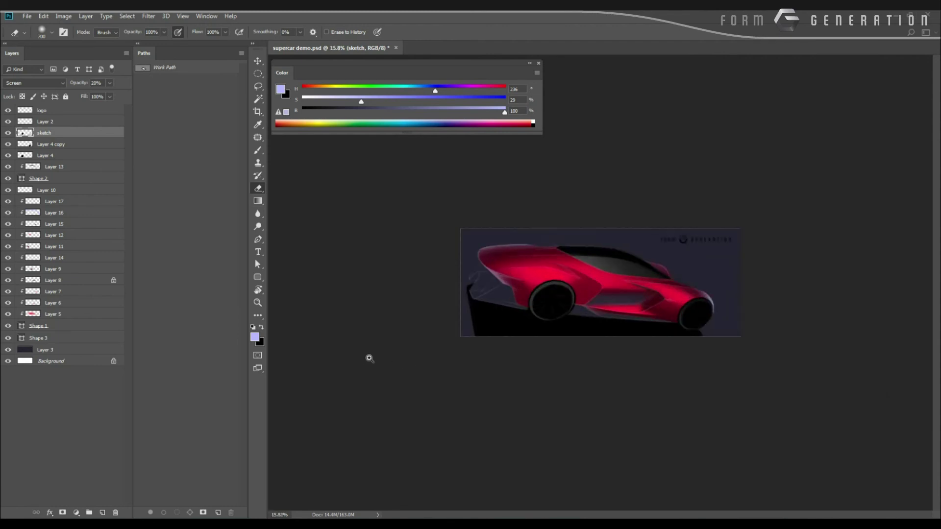
Step: Add a new layer and place it directly above the dark background fill, Layer 3
{"action": "key", "text": "ctrl+shift+alt+n"}
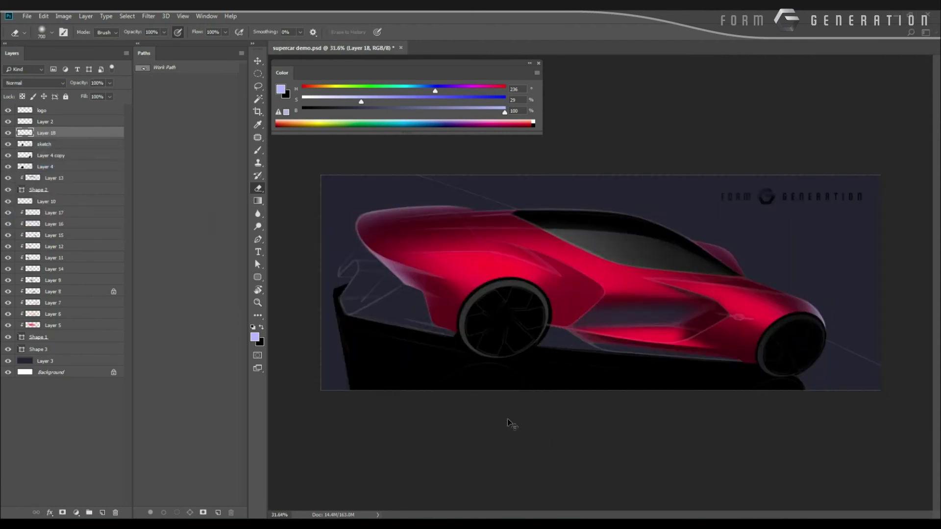
{"action": "key", "text": "ctrl+shift+bracketleft"}
{"action": "key", "text": "ctrl+bracketright"}
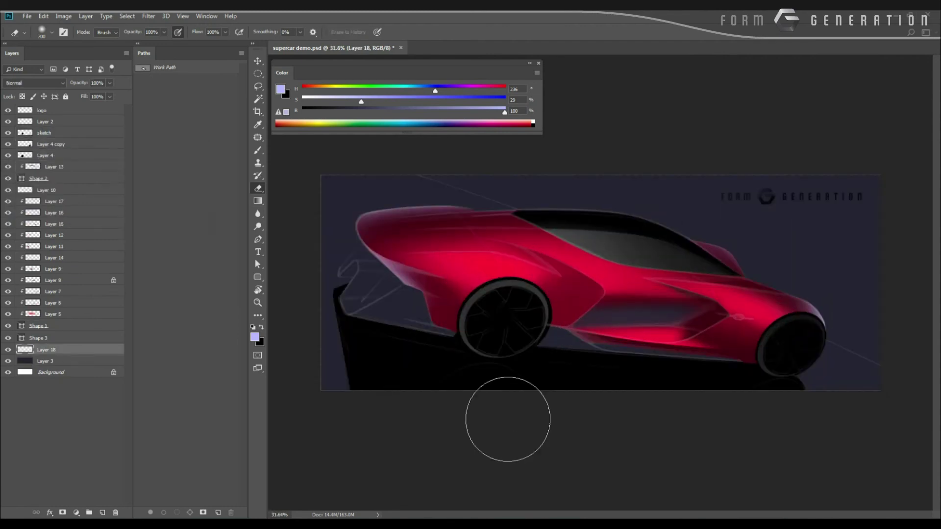
Step: Set the brush colour to the background's blue at 93% brightness
{"action": "key", "text": "b"}
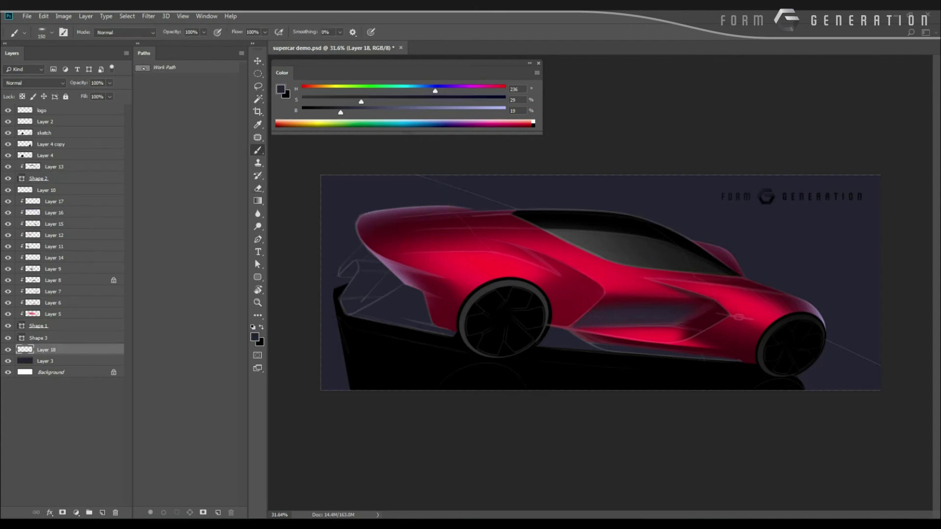
{"action": "left_click_drag", "start_coordinate": [505, 112], "coordinate": [491, 113]}
{"action": "right_click", "coordinate": [467, 195]}
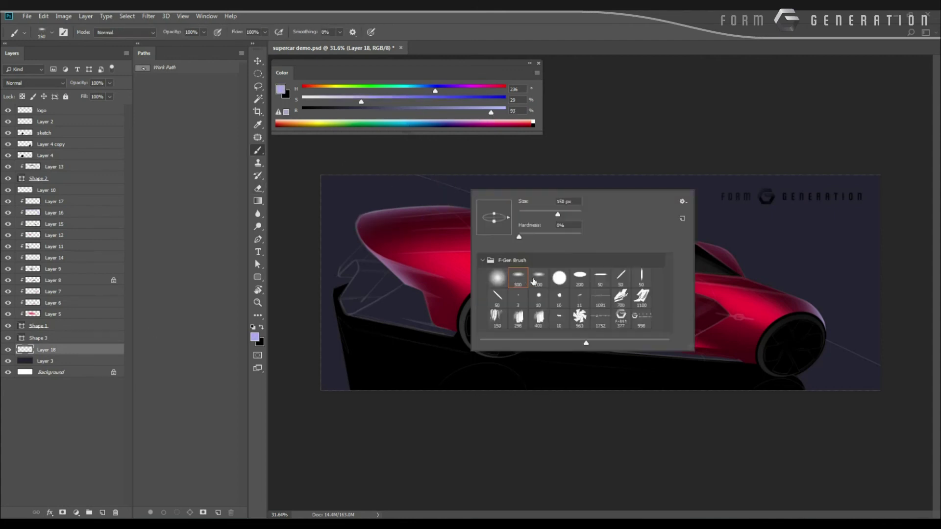
{"action": "key", "text": "Escape"}
{"action": "key", "text": "shift+l"}
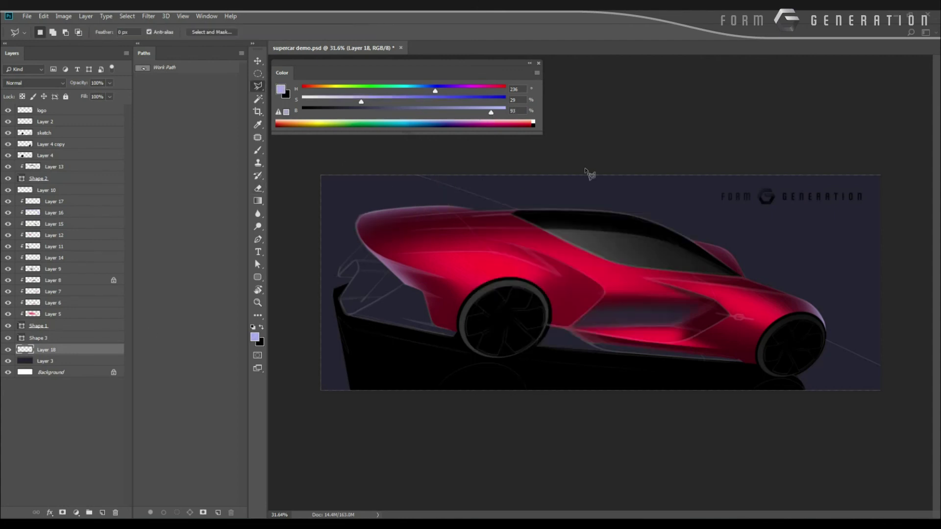
{"action": "left_click", "coordinate": [385, 148]}
{"action": "key", "text": "Escape"}
Step: Enlarge the soft elliptical brush greatly and paint a pale blue glow on the background above the car's tail
{"action": "key", "text": "b"}
{"action": "right_click", "coordinate": [467, 196]}
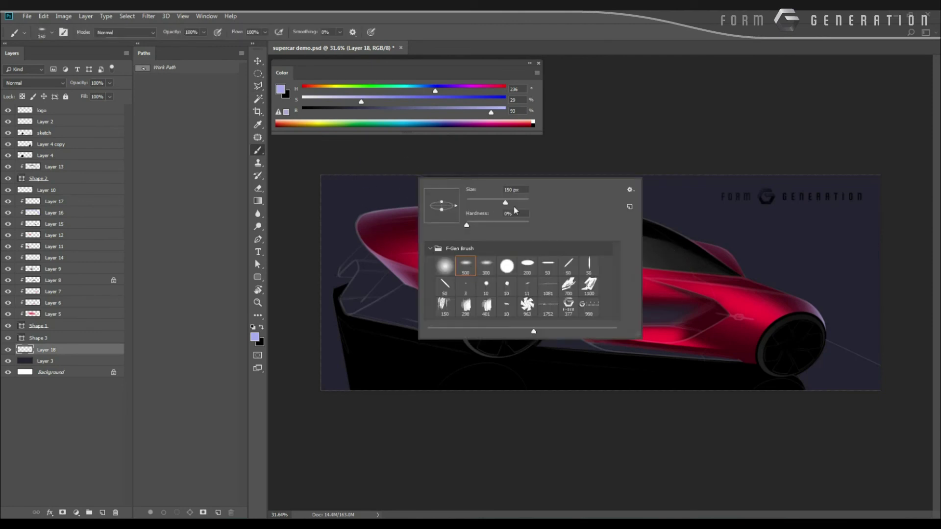
{"action": "left_click", "coordinate": [522, 201]}
{"action": "key", "text": "Return"}
{"action": "left_click_drag", "start_coordinate": [373, 162], "coordinate": [432, 152]}
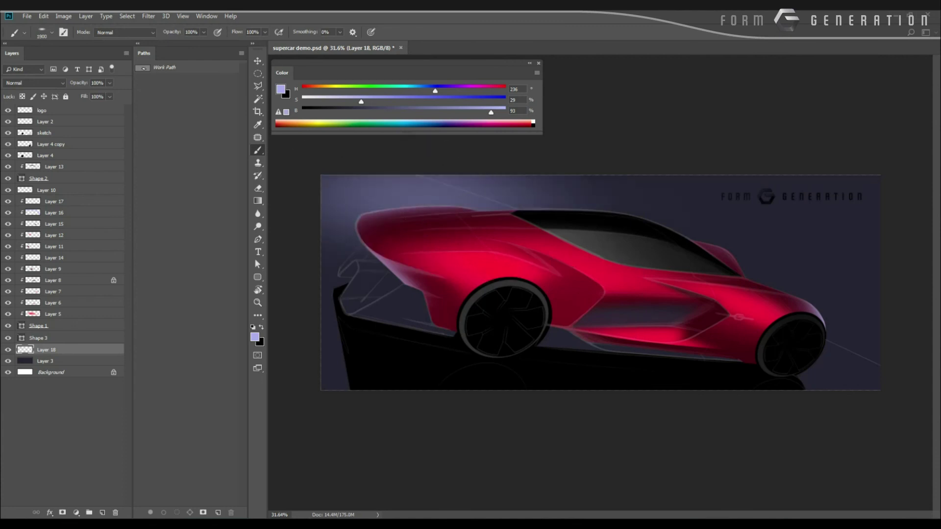
Step: Build up the pale blue glow on the background above the car's tail and extend it over the roof
{"action": "key", "text": "bracketleft"}
{"action": "left_click_drag", "start_coordinate": [354, 197], "coordinate": [410, 212]}
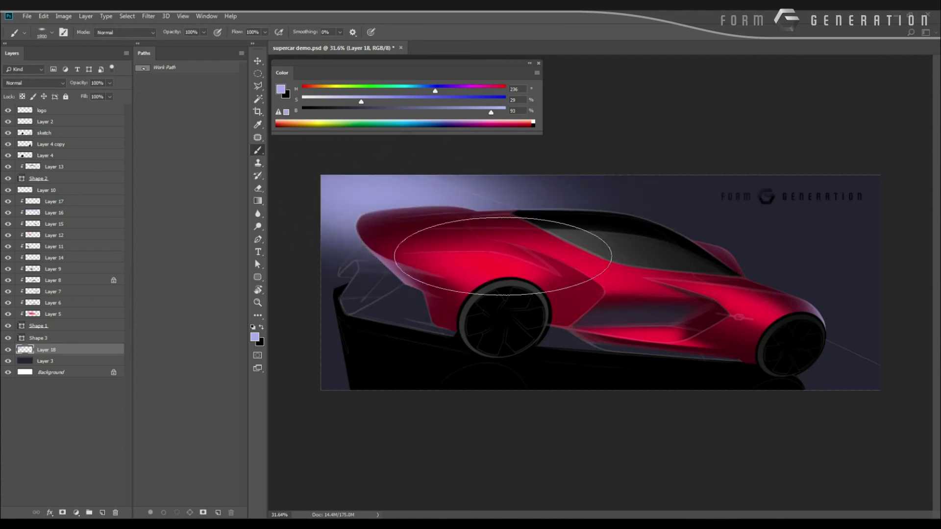
{"action": "left_click_drag", "start_coordinate": [395, 203], "coordinate": [495, 178]}
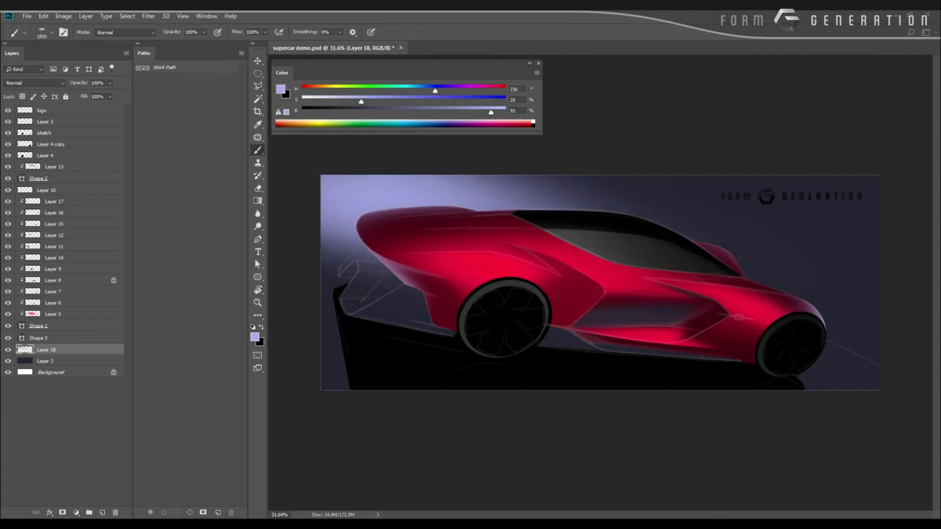
{"action": "key", "text": "l"}
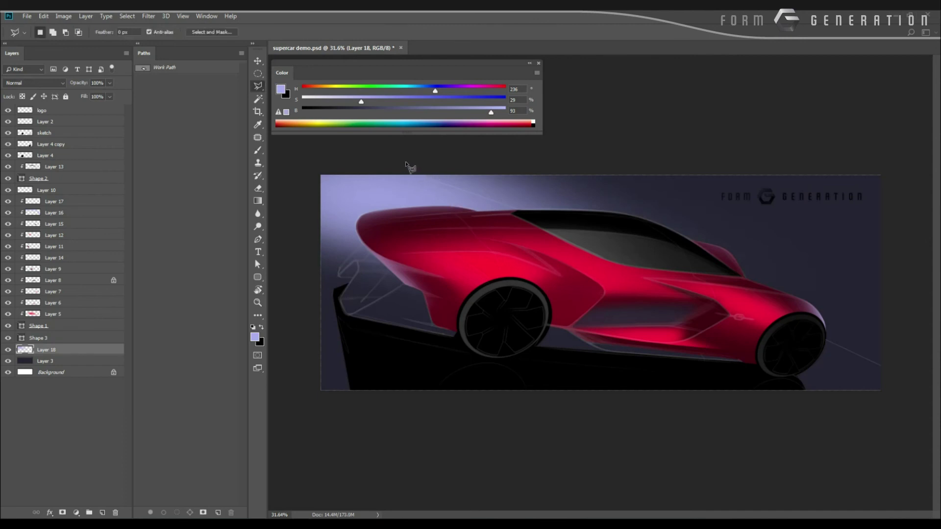
{"action": "left_click", "coordinate": [397, 159]}
{"action": "left_click", "coordinate": [762, 310]}
{"action": "left_click", "coordinate": [721, 309]}
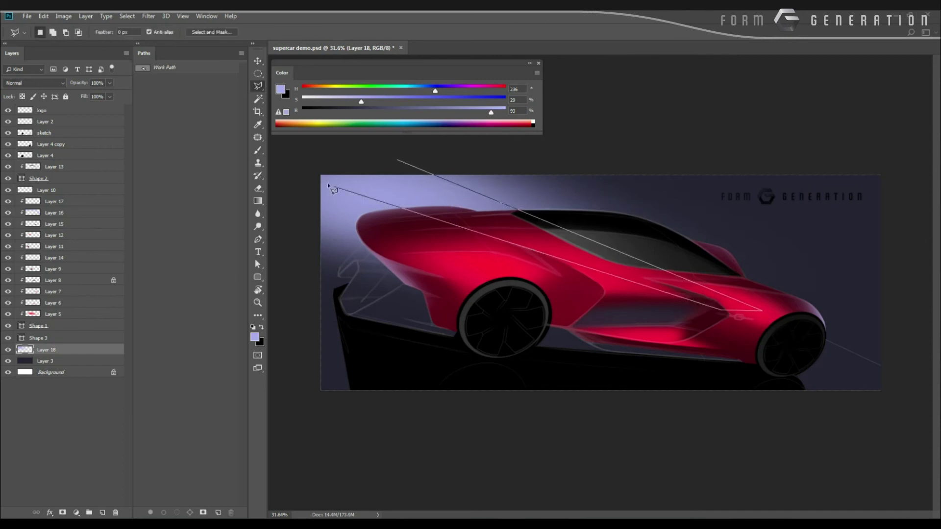
{"action": "left_click", "coordinate": [299, 170]}
{"action": "left_click", "coordinate": [356, 169]}
{"action": "left_click", "coordinate": [567, 254]}
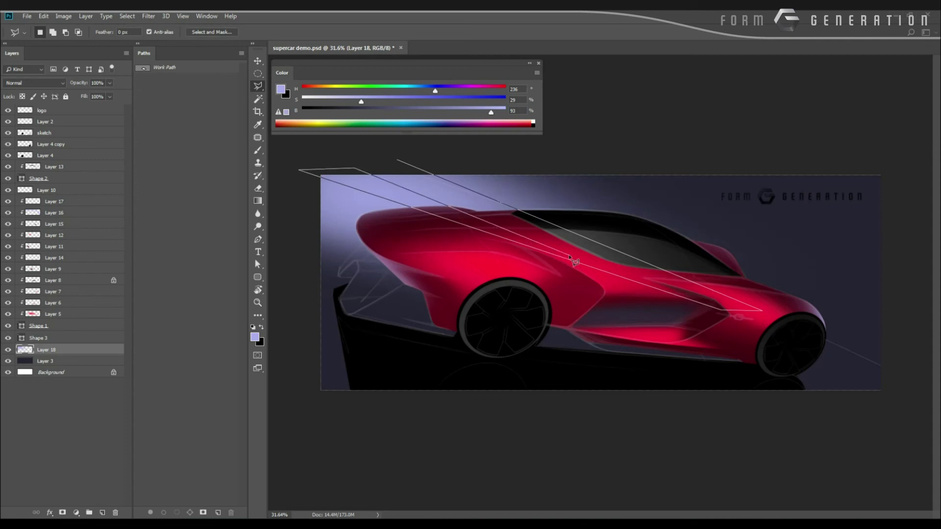
{"action": "left_click", "coordinate": [539, 257]}
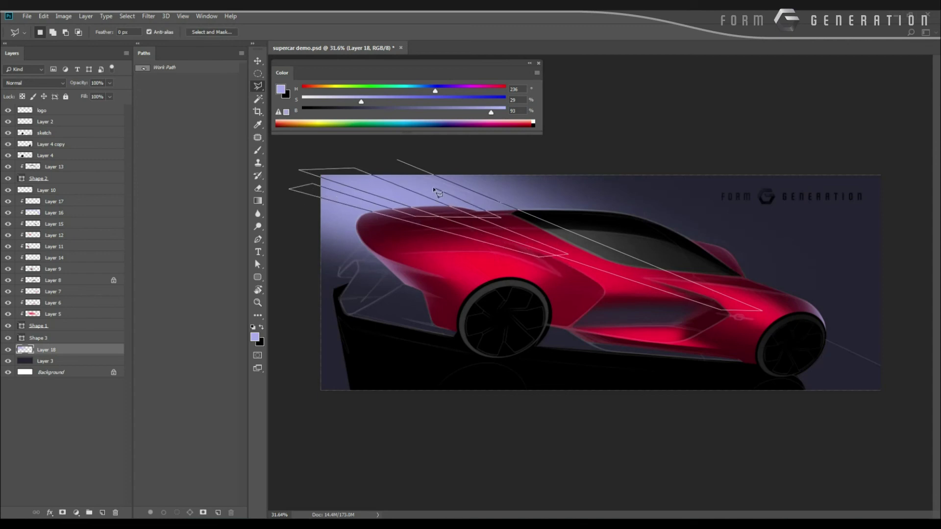
{"action": "left_click", "coordinate": [531, 191]}
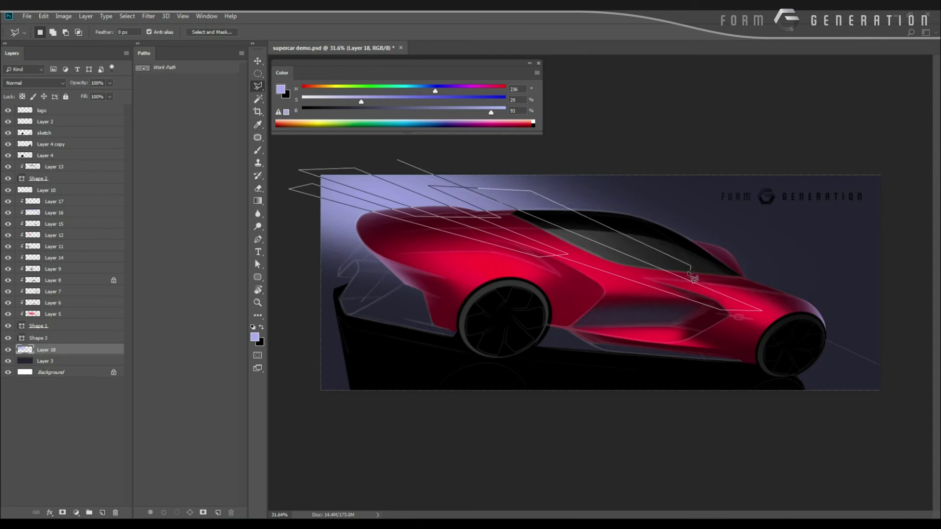
{"action": "left_click", "coordinate": [691, 267]}
{"action": "left_click", "coordinate": [501, 269]}
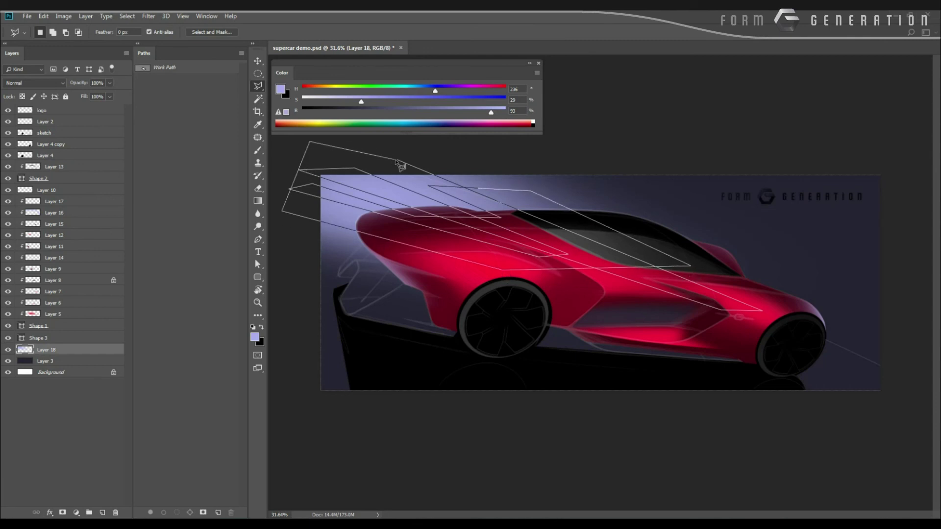
{"action": "double_click", "coordinate": [383, 155]}
{"action": "key", "text": "ctrl+d"}
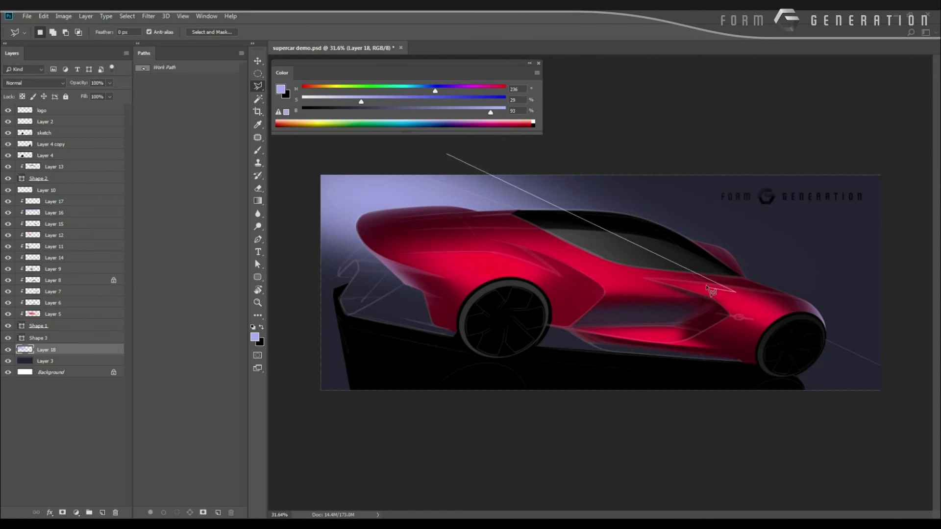
Step: Outline overlapping angular light streaks behind the car's tail and roof as a polygonal selection and fill it with pale blue on a new layer
{"action": "left_click", "coordinate": [735, 291]}
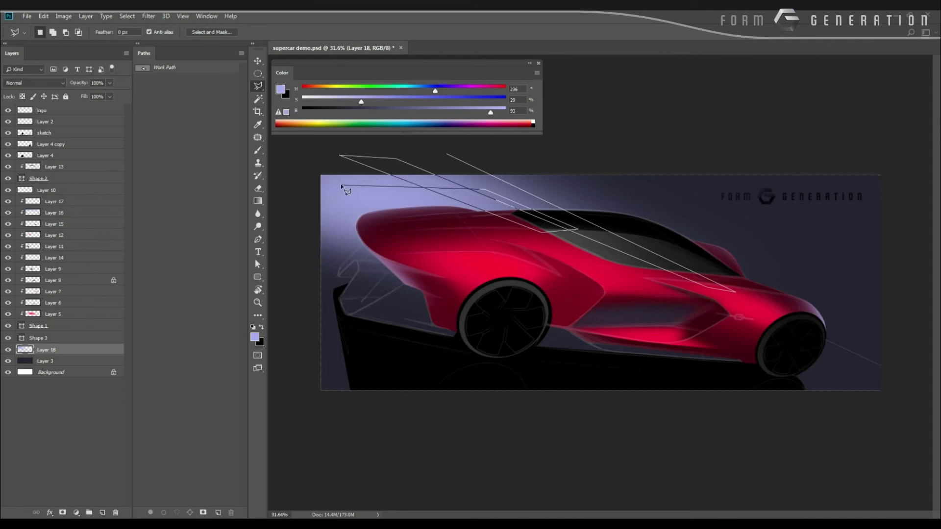
{"action": "left_click", "coordinate": [522, 266]}
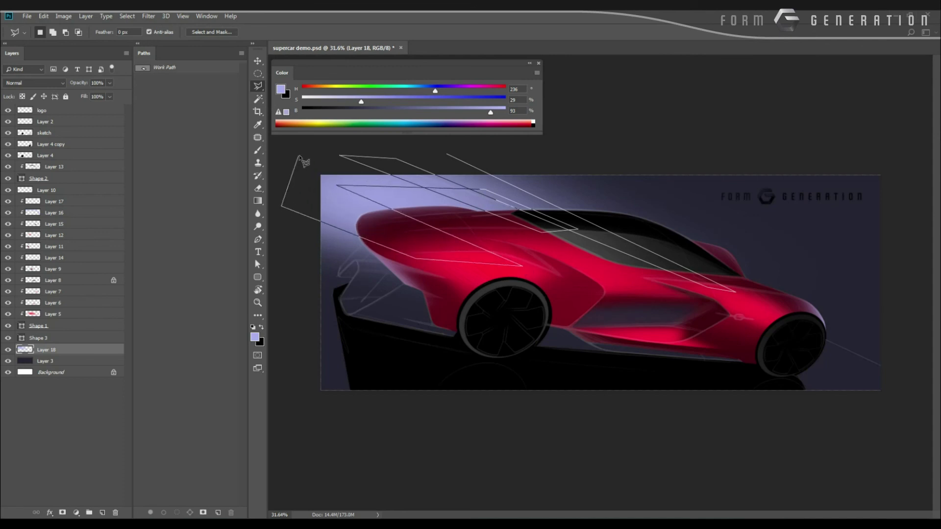
{"action": "double_click", "coordinate": [341, 144]}
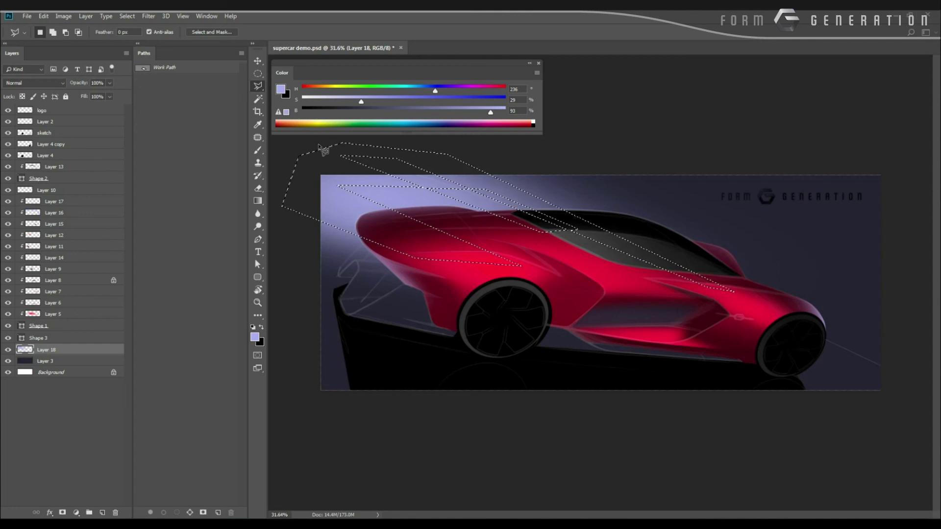
{"action": "key", "text": "ctrl+shift+alt+n"}
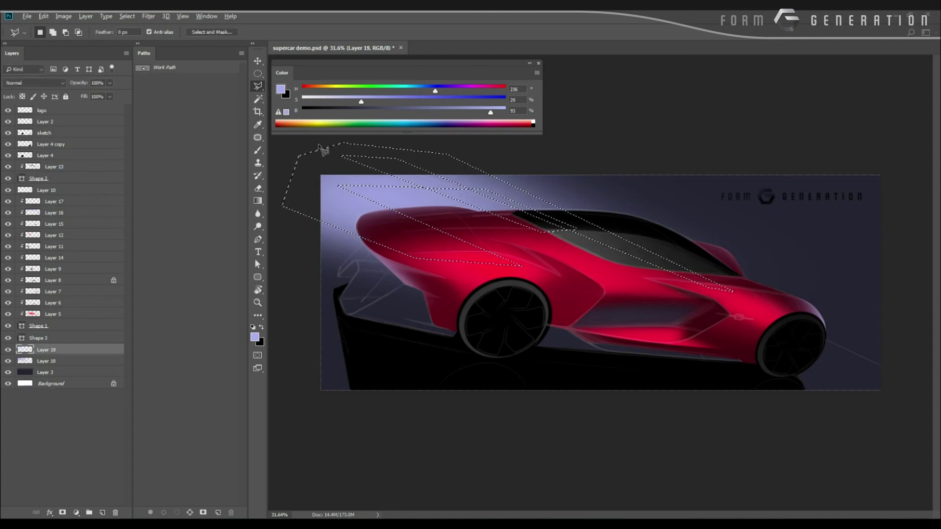
{"action": "key", "text": "alt+BackSpace"}
{"action": "key", "text": "ctrl+d"}
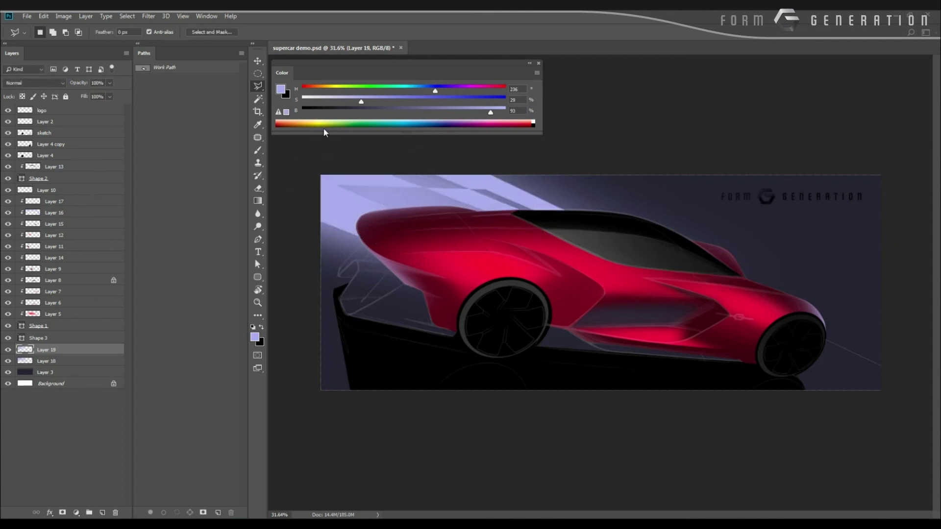
Step: Apply a Motion Blur to the streak layer with an angle of -10° and a distance of 292 pixels
{"action": "left_click", "coordinate": [148, 16]}
{"action": "mouse_move", "coordinate": [151, 127]}
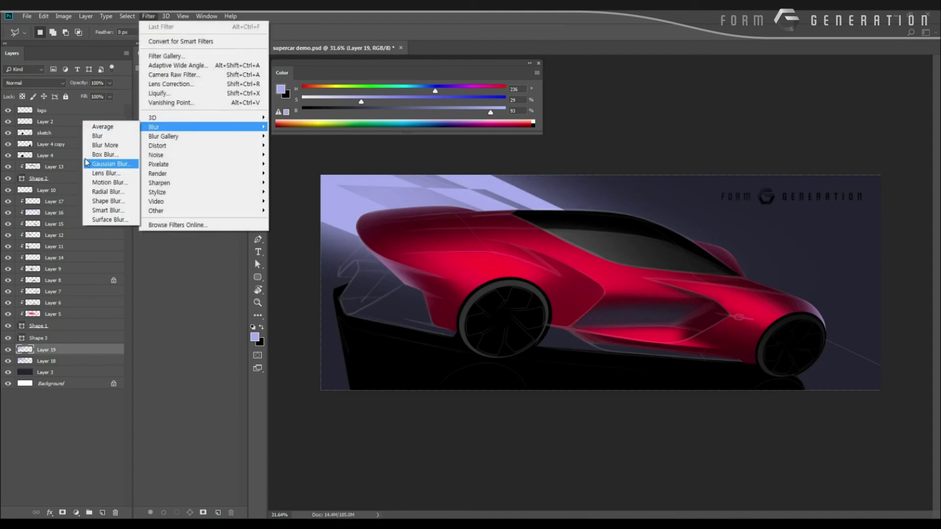
{"action": "left_click", "coordinate": [98, 182]}
{"action": "left_click_drag", "start_coordinate": [412, 103], "coordinate": [643, 184]}
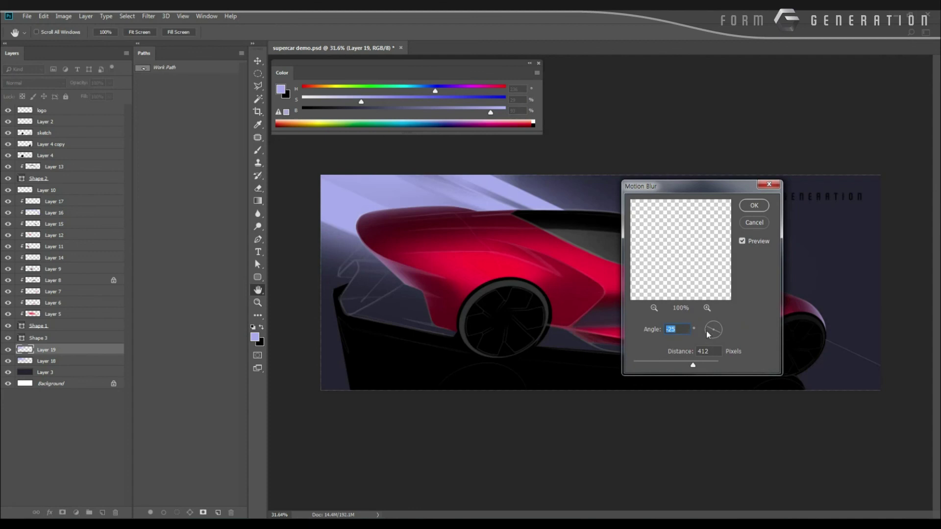
{"action": "left_click", "coordinate": [707, 331]}
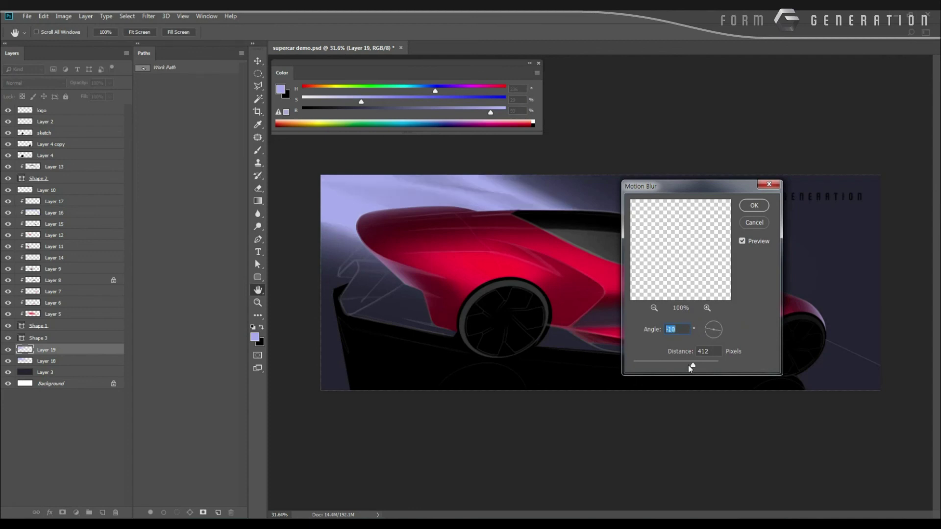
{"action": "left_click_drag", "start_coordinate": [692, 365], "coordinate": [685, 365]}
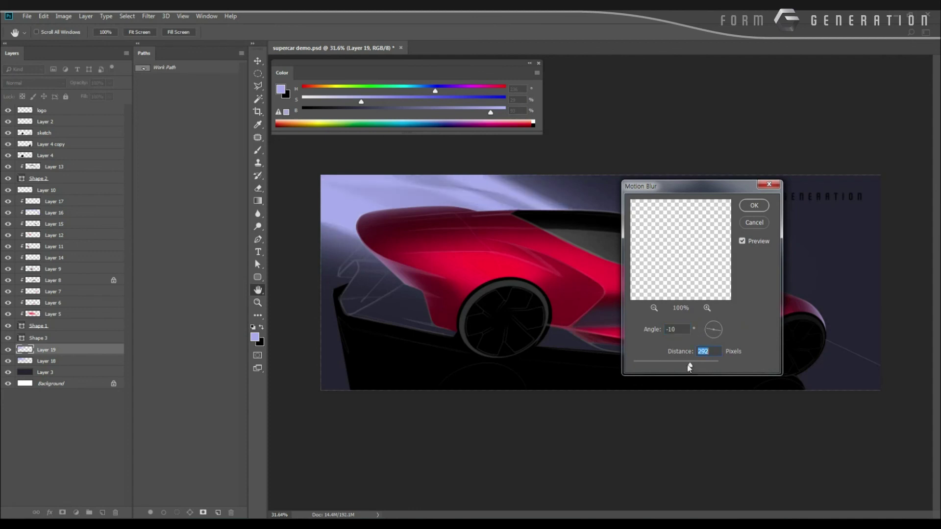
{"action": "key", "text": "Return"}
Step: Transform the blurred streaks, enlarging them slightly, skewing them and stretching their tail-side upper corner beyond the canvas edge
{"action": "left_click", "coordinate": [464, 298], "text": "alt"}
{"action": "left_click", "coordinate": [438, 291], "text": "alt"}
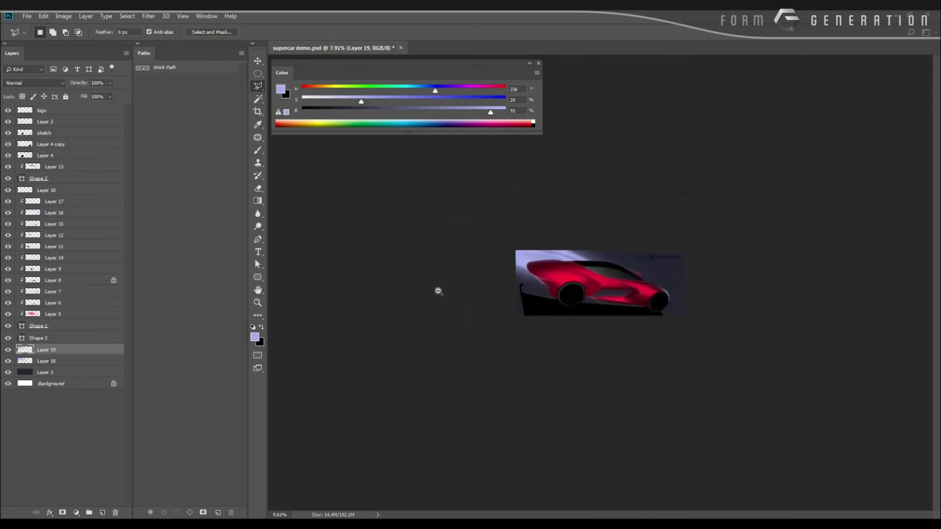
{"action": "mouse_move", "coordinate": [438, 291]}
{"action": "left_mouse_down"}
{"action": "mouse_move", "coordinate": [477, 298]}
{"action": "mouse_move", "coordinate": [466, 292]}
{"action": "left_mouse_up"}
{"action": "key", "text": "ctrl+t"}
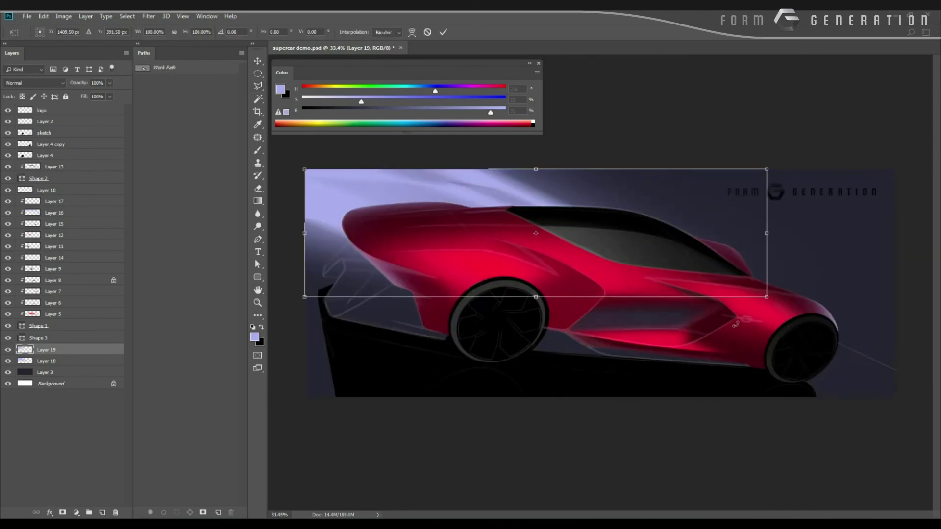
{"action": "left_click_drag", "start_coordinate": [770, 299], "coordinate": [778, 300]}
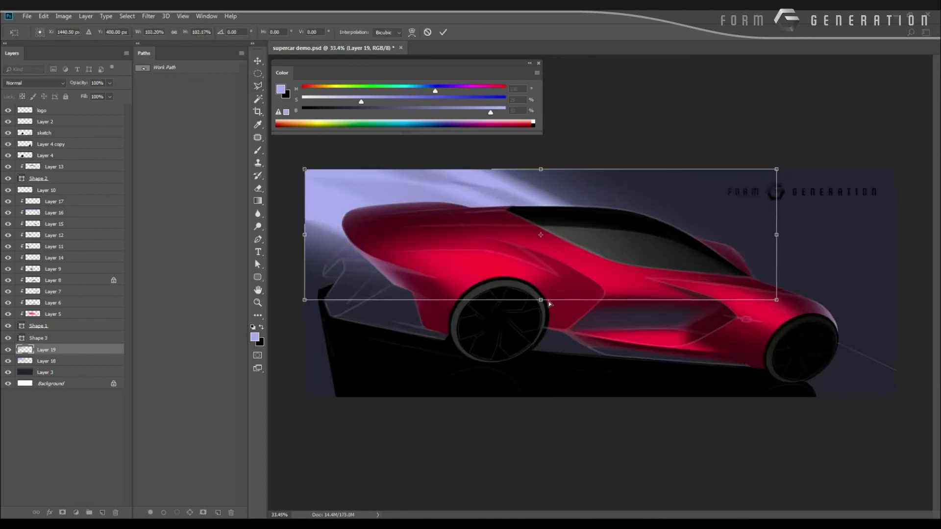
{"action": "mouse_move", "coordinate": [541, 300]}
{"action": "left_mouse_down"}
{"action": "mouse_move", "coordinate": [567, 305]}
{"action": "mouse_move", "coordinate": [534, 302]}
{"action": "left_mouse_up"}
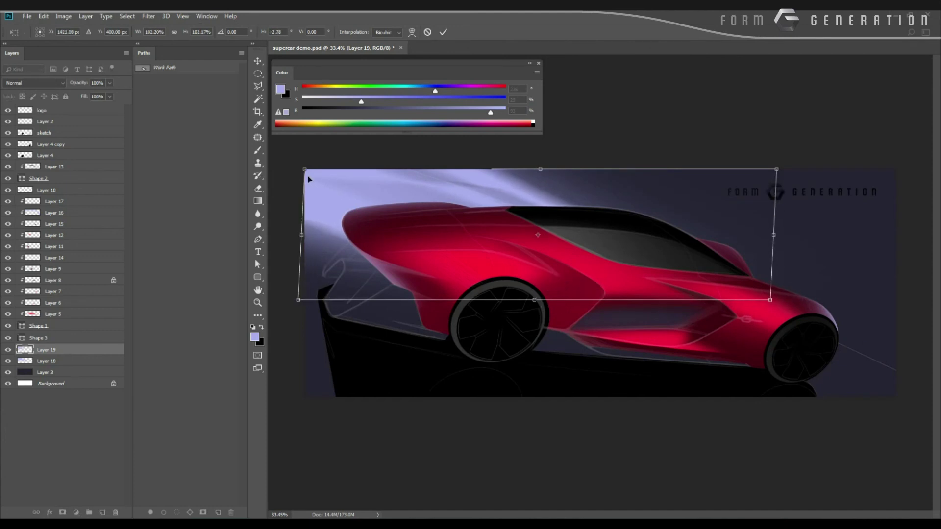
{"action": "left_click_drag", "start_coordinate": [305, 170], "coordinate": [278, 167]}
{"action": "left_click_drag", "start_coordinate": [302, 187], "coordinate": [294, 189]}
{"action": "key", "text": "Return"}
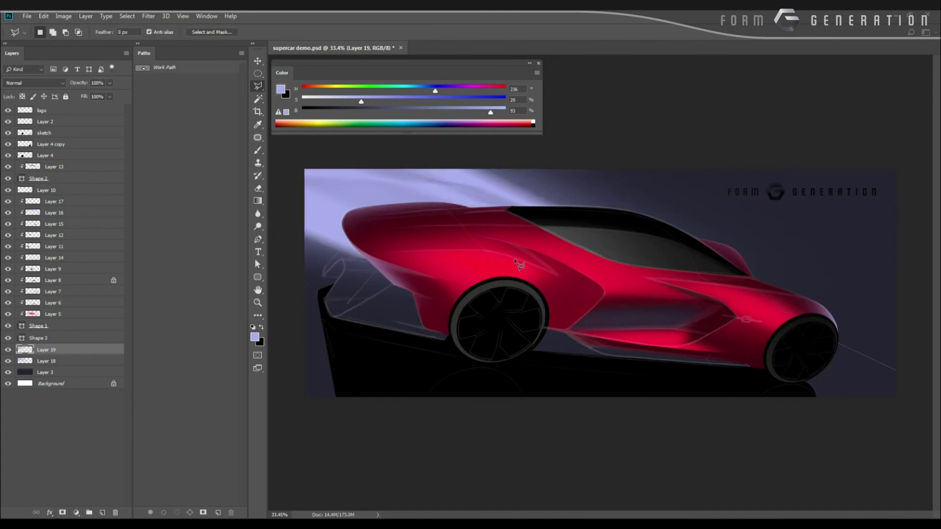
Step: Add an empty layer above the light streaks and duplicate the streak layer, Layer 19
{"action": "mouse_move", "coordinate": [602, 290]}
{"action": "left_mouse_down"}
{"action": "mouse_move", "coordinate": [546, 277]}
{"action": "mouse_move", "coordinate": [558, 280]}
{"action": "left_mouse_up"}
{"action": "scroll", "coordinate": [520, 284], "scroll_direction": "down", "scroll_amount": 4}
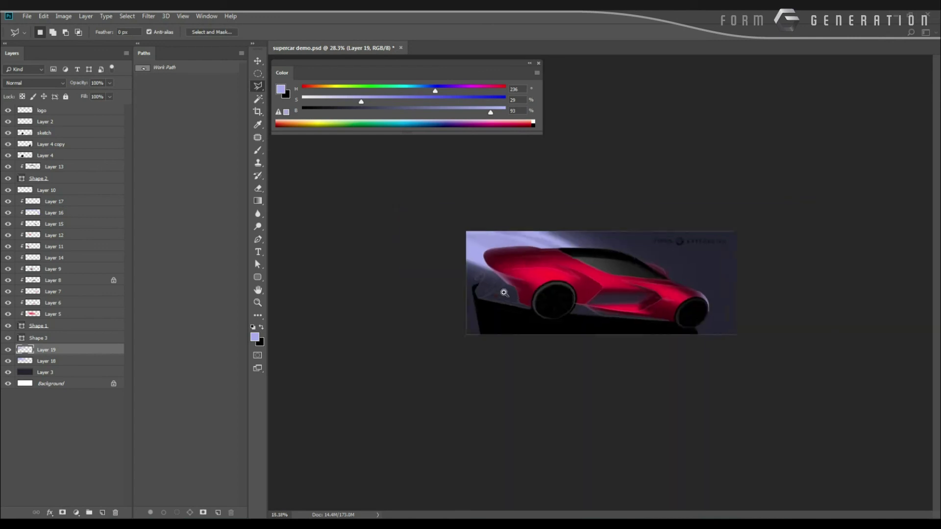
{"action": "scroll", "coordinate": [518, 294], "scroll_direction": "up", "scroll_amount": 3}
{"action": "scroll", "coordinate": [518, 298], "scroll_direction": "up", "scroll_amount": 1}
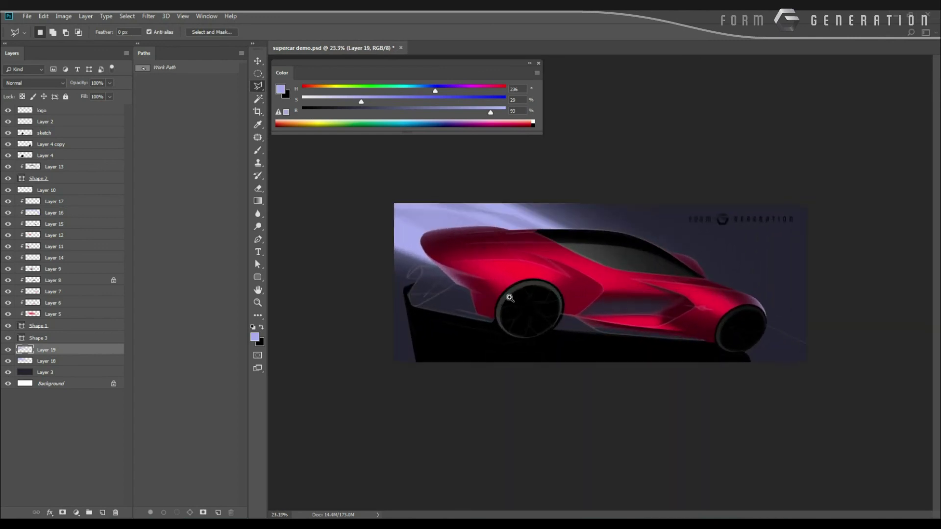
{"action": "key", "text": "ctrl+shift+alt+n"}
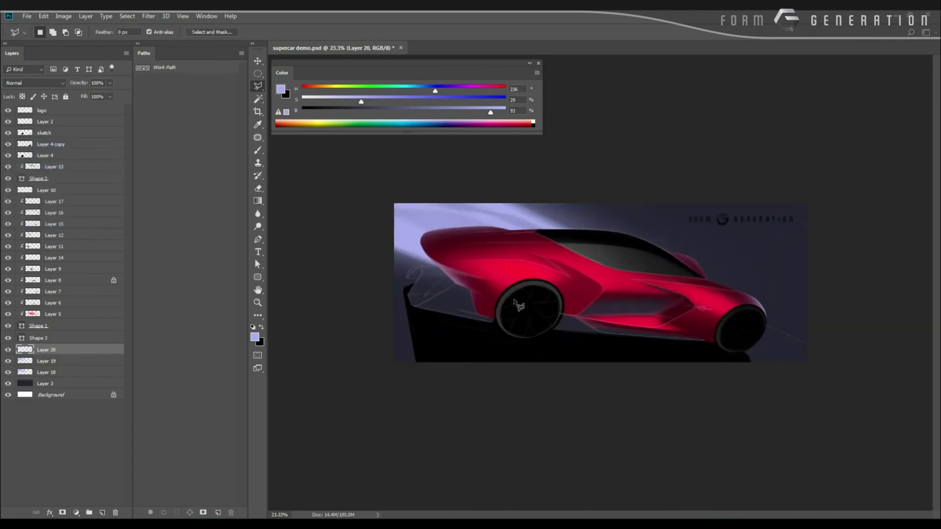
{"action": "key", "text": "v"}
{"action": "left_click", "coordinate": [435, 218]}
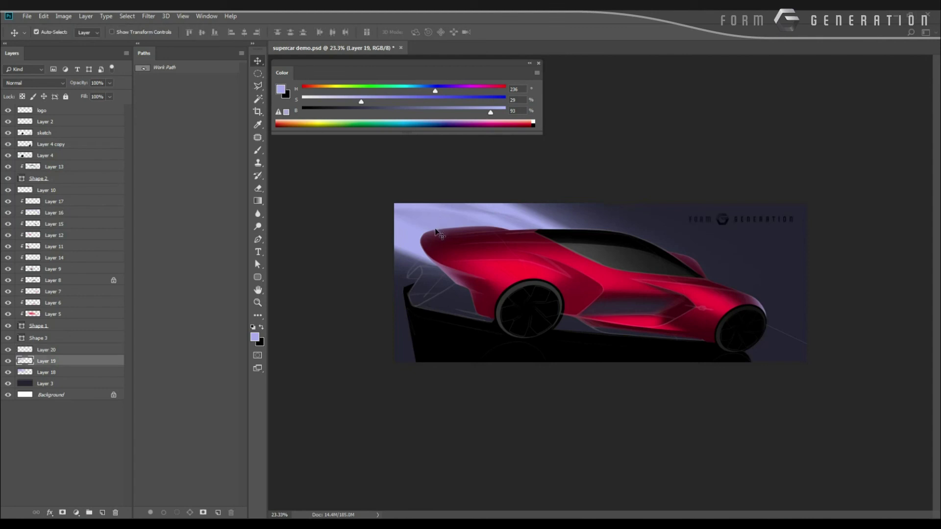
{"action": "key", "text": "ctrl+j"}
Step: Rotate the duplicated streaks 24.52°, scale them to 128.55% and place them on the background above the car's nose
{"action": "key", "text": "ctrl+t"}
{"action": "left_click_drag", "start_coordinate": [338, 276], "coordinate": [352, 132]}
{"action": "left_click_drag", "start_coordinate": [494, 198], "coordinate": [707, 219]}
{"action": "left_click_drag", "start_coordinate": [522, 209], "coordinate": [521, 289]}
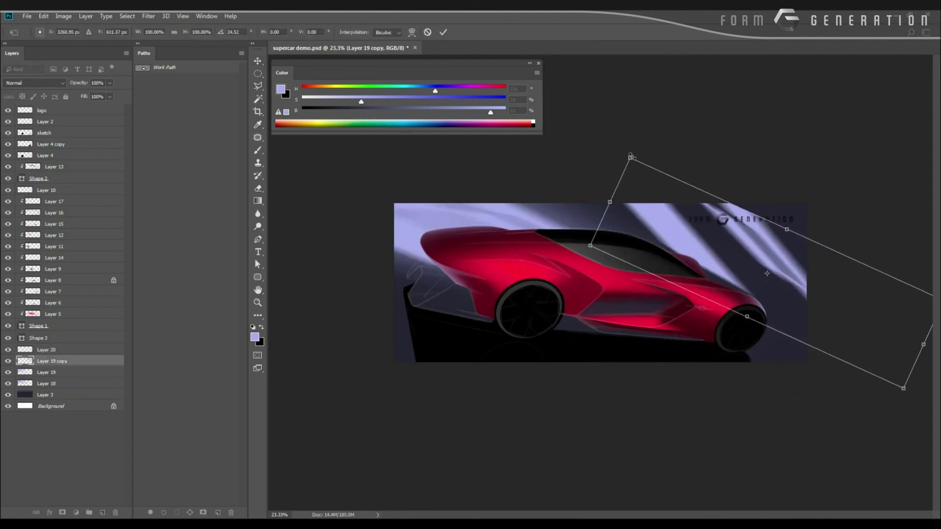
{"action": "left_click_drag", "start_coordinate": [631, 157], "coordinate": [591, 124]}
{"action": "left_click_drag", "start_coordinate": [629, 187], "coordinate": [704, 210]}
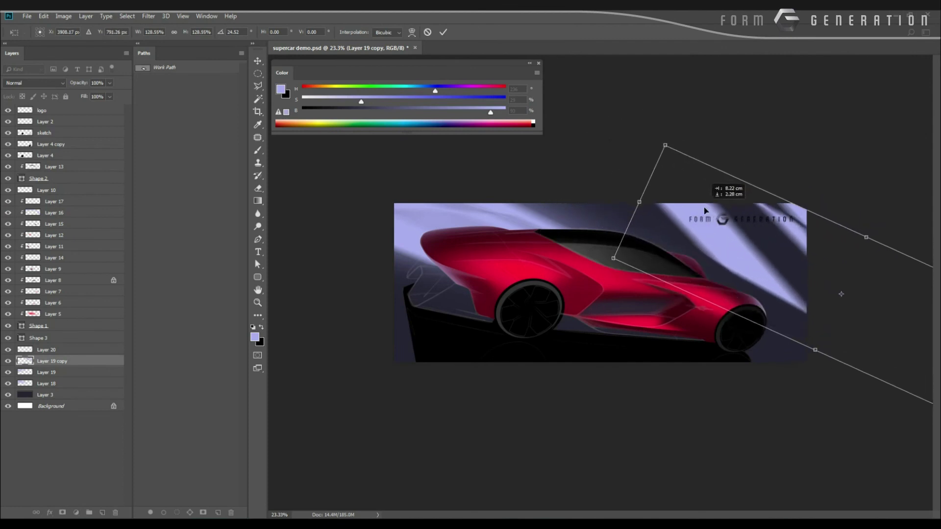
{"action": "key", "text": "Return"}
Step: Darken the duplicated streaks strongly by lowering their lightness with Hue/Saturation
{"action": "key", "text": "i"}
{"action": "key", "text": "ctrl+u"}
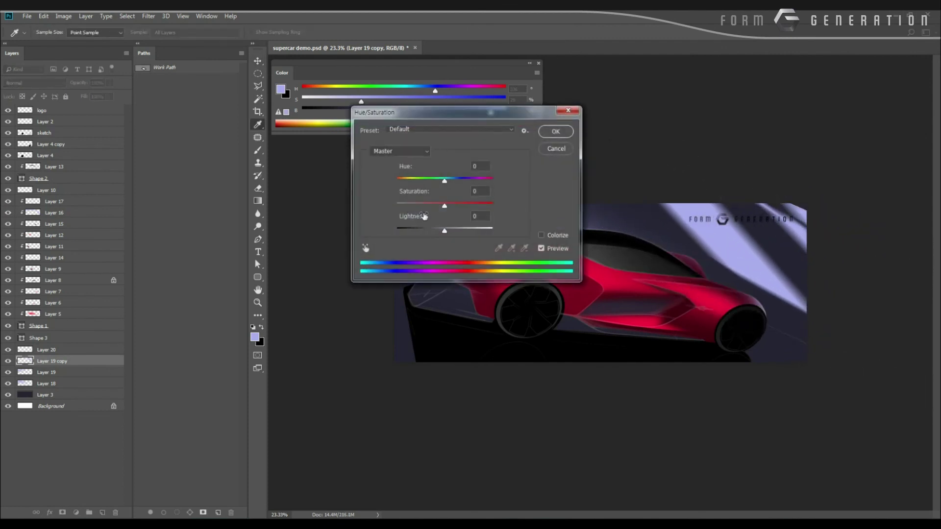
{"action": "left_click_drag", "start_coordinate": [445, 230], "coordinate": [404, 231]}
{"action": "key", "text": "Escape"}
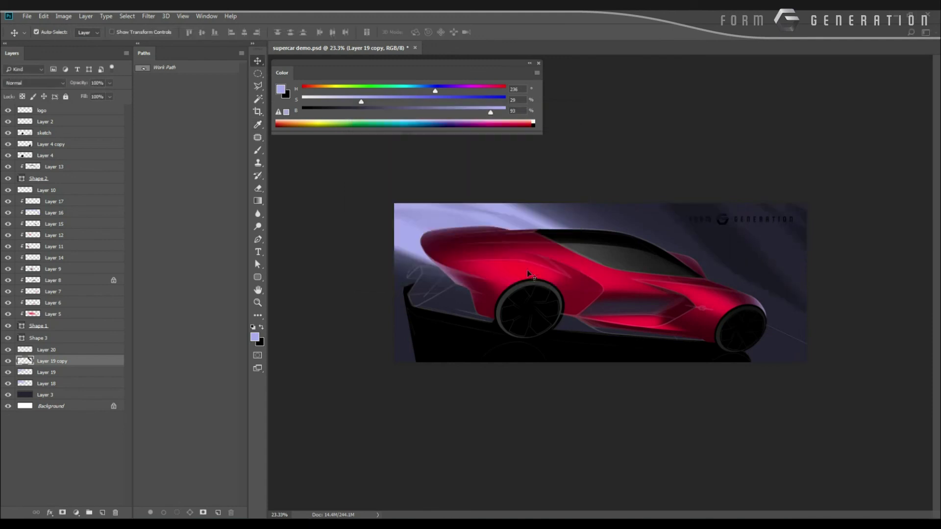
Step: On a new layer, paint sampled background blue darkened to 11% brightness around the car's nose with a soft 2200 px brush
{"action": "scroll", "coordinate": [533, 314], "scroll_direction": "down", "scroll_amount": 1}
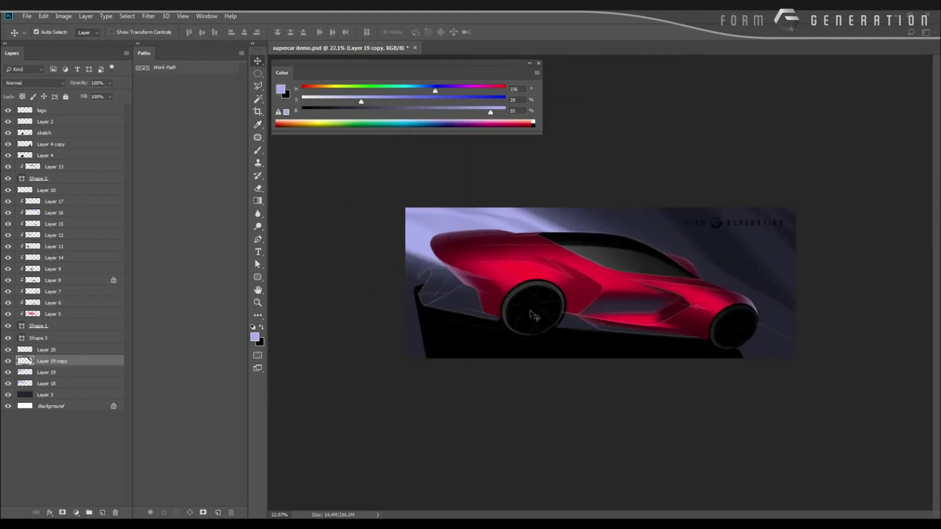
{"action": "key", "text": "ctrl+shift+n"}
{"action": "key", "text": "Return"}
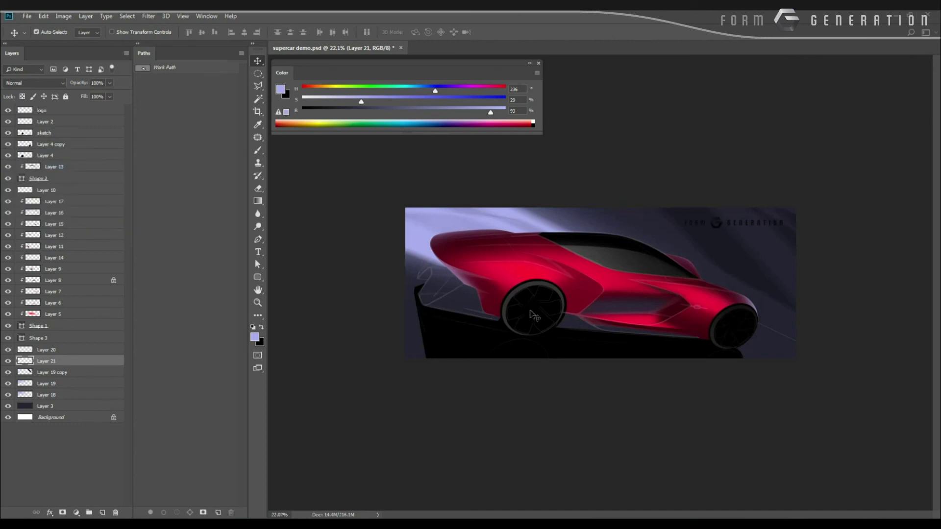
{"action": "key", "text": "b"}
{"action": "left_click", "coordinate": [733, 250], "text": "alt"}
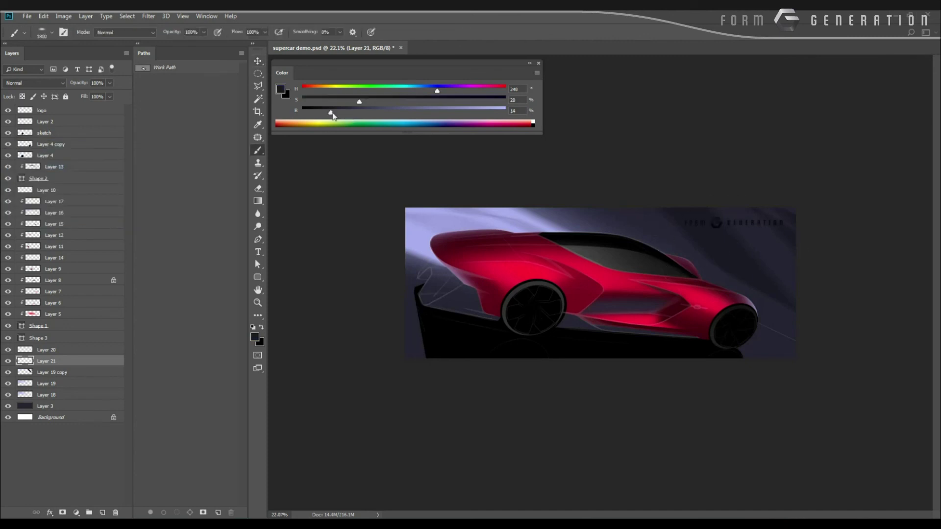
{"action": "left_click_drag", "start_coordinate": [794, 182], "coordinate": [779, 294]}
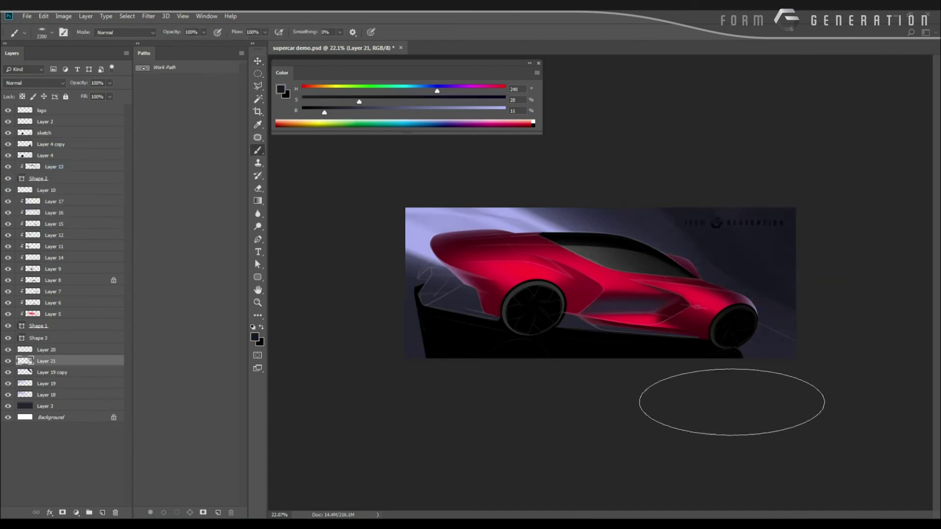
Step: Enlarge the dark blue brushwork on Layer 21 to about 124.5% so it extends past the canvas below the car's nose
{"action": "left_click_drag", "start_coordinate": [536, 141], "coordinate": [484, 141]}
{"action": "left_click_drag", "start_coordinate": [434, 170], "coordinate": [466, 177]}
{"action": "key", "text": "ctrl+t"}
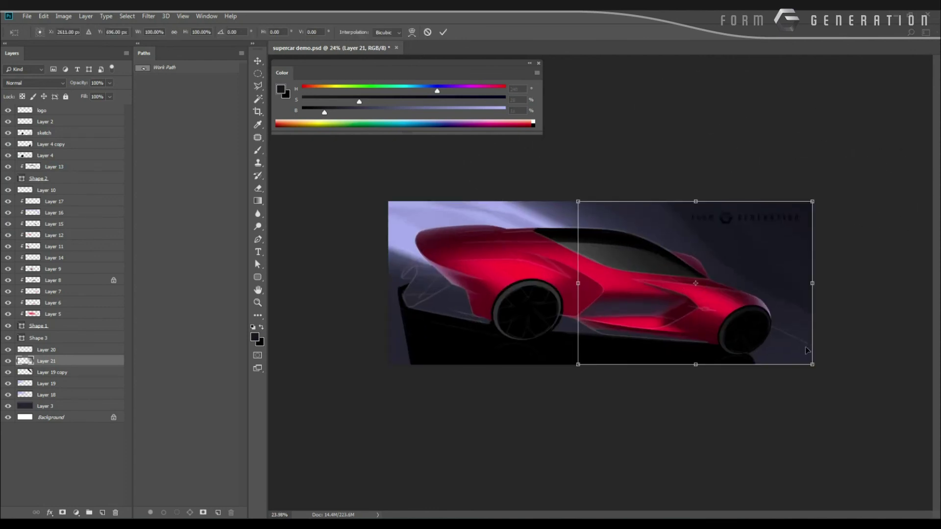
{"action": "mouse_move", "coordinate": [810, 365]}
{"action": "left_mouse_down"}
{"action": "mouse_move", "coordinate": [871, 425]}
{"action": "mouse_move", "coordinate": [863, 408]}
{"action": "left_mouse_up"}
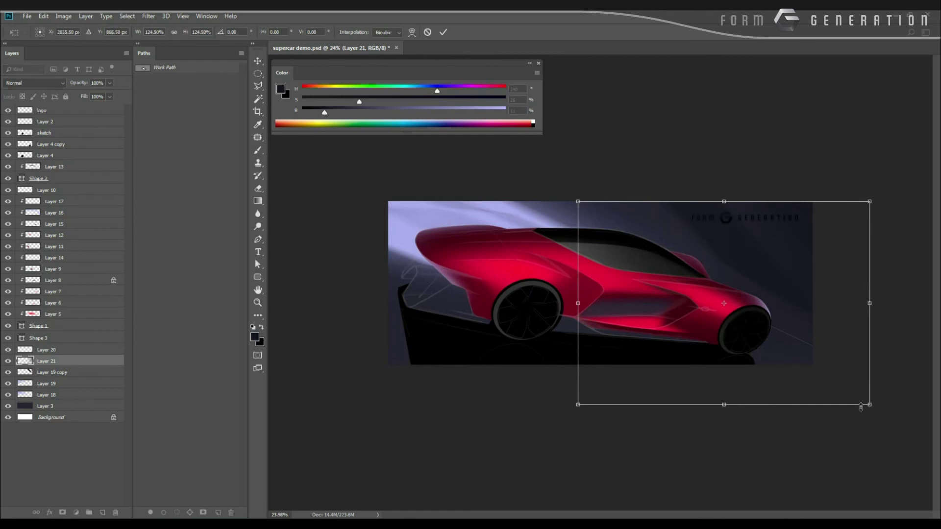
{"action": "key", "text": "Return"}
{"action": "left_click_drag", "start_coordinate": [512, 216], "coordinate": [448, 199]}
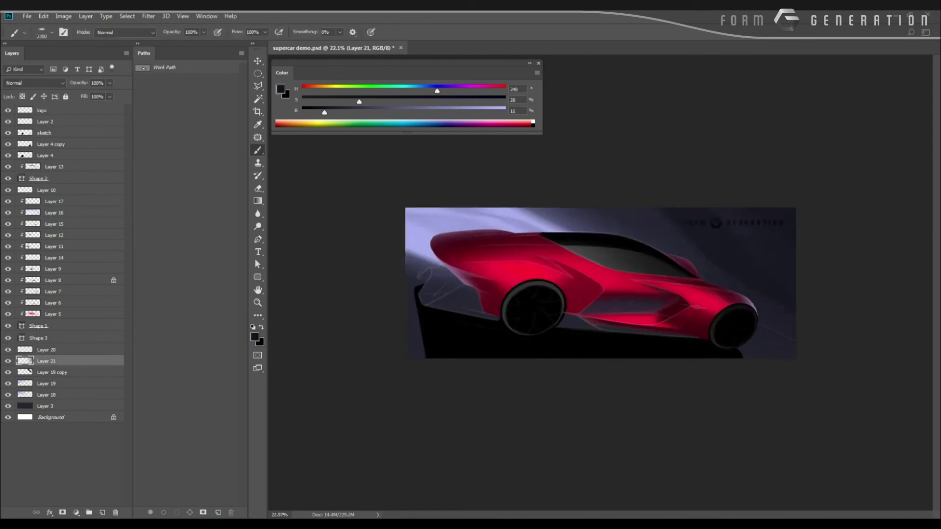
Step: Adjust the darkened streaks on Layer 19 copy with Free Transform behind the car's front end
{"action": "left_click", "coordinate": [38, 369]}
{"action": "key", "text": "ctrl+t"}
{"action": "left_click_drag", "start_coordinate": [822, 157], "coordinate": [868, 202]}
{"action": "key", "text": "Return"}
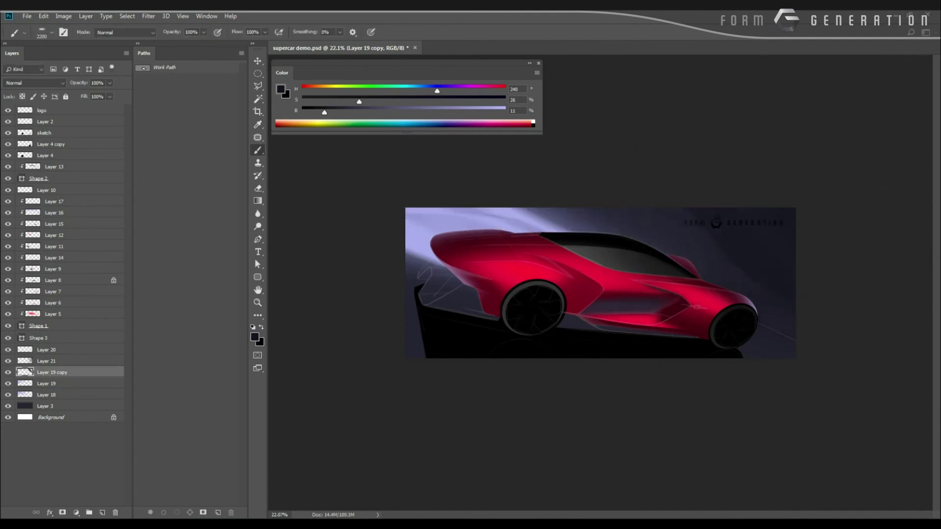
{"action": "mouse_move", "coordinate": [475, 210]}
{"action": "left_mouse_down"}
{"action": "mouse_move", "coordinate": [418, 199]}
{"action": "mouse_move", "coordinate": [438, 206]}
{"action": "left_mouse_up"}
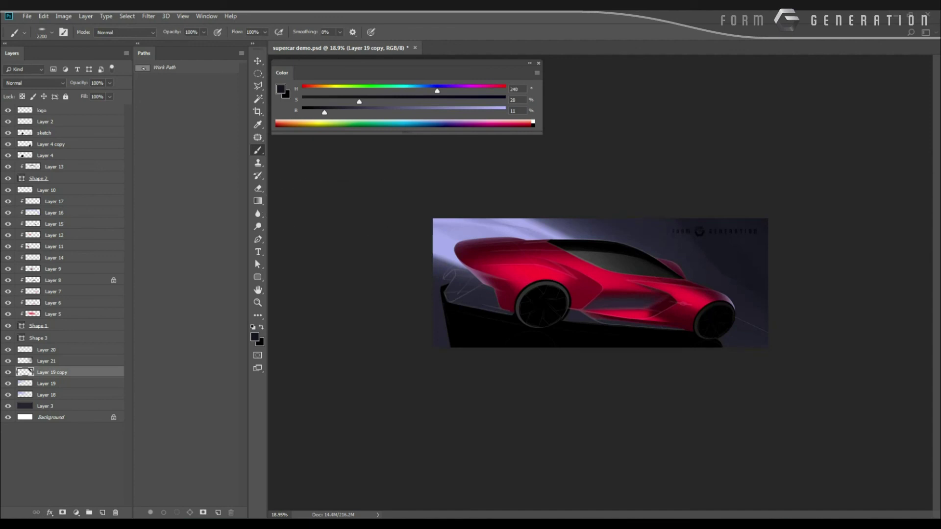
{"action": "mouse_move", "coordinate": [372, 233]}
{"action": "left_mouse_down"}
{"action": "mouse_move", "coordinate": [326, 237]}
{"action": "mouse_move", "coordinate": [380, 229]}
{"action": "mouse_move", "coordinate": [404, 246]}
{"action": "left_mouse_up"}
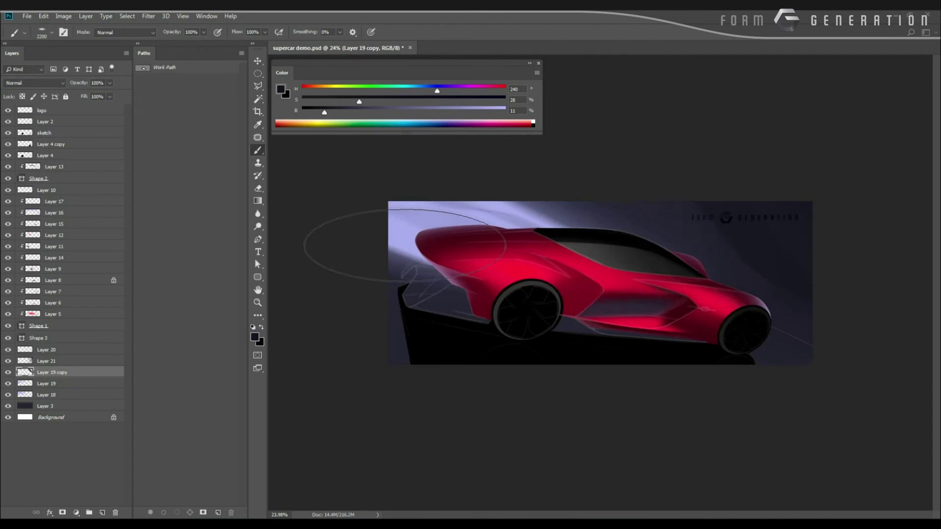
Step: On a new layer above Layer 19 copy, paint lavender sampled from the bright streak low behind the car's front with the 2200 px brush
{"action": "key", "text": "ctrl+shift+alt+n"}
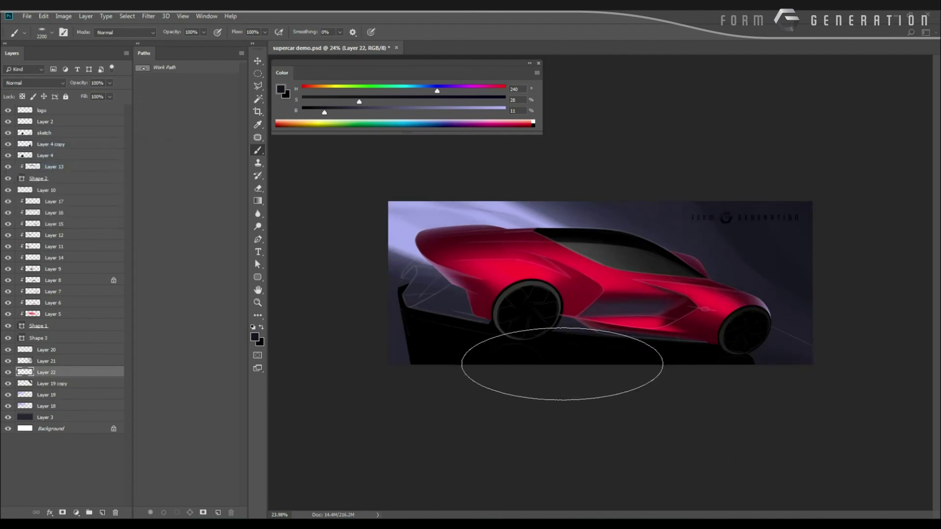
{"action": "left_click", "coordinate": [403, 216], "text": "alt"}
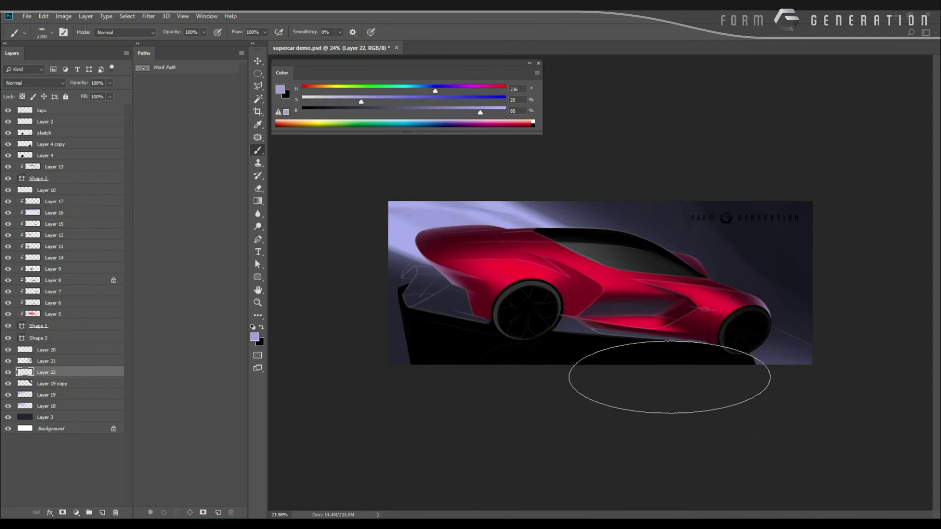
{"action": "mouse_move", "coordinate": [408, 367]}
{"action": "left_mouse_down"}
{"action": "mouse_move", "coordinate": [371, 368]}
{"action": "mouse_move", "coordinate": [390, 368]}
{"action": "left_mouse_up"}
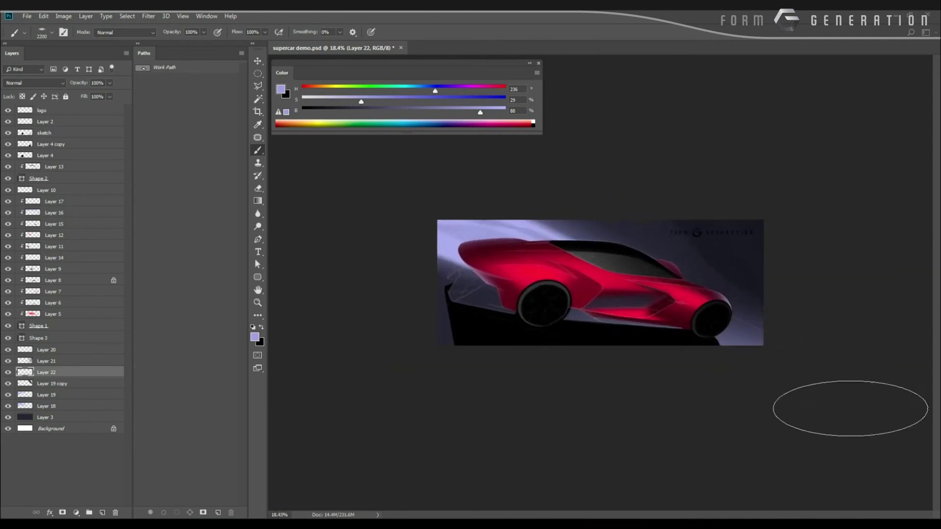
{"action": "mouse_move", "coordinate": [530, 327]}
{"action": "left_mouse_down"}
{"action": "mouse_move", "coordinate": [432, 331]}
{"action": "mouse_move", "coordinate": [409, 347]}
{"action": "mouse_move", "coordinate": [447, 328]}
{"action": "left_mouse_up"}
{"action": "left_click_drag", "start_coordinate": [332, 199], "coordinate": [368, 204]}
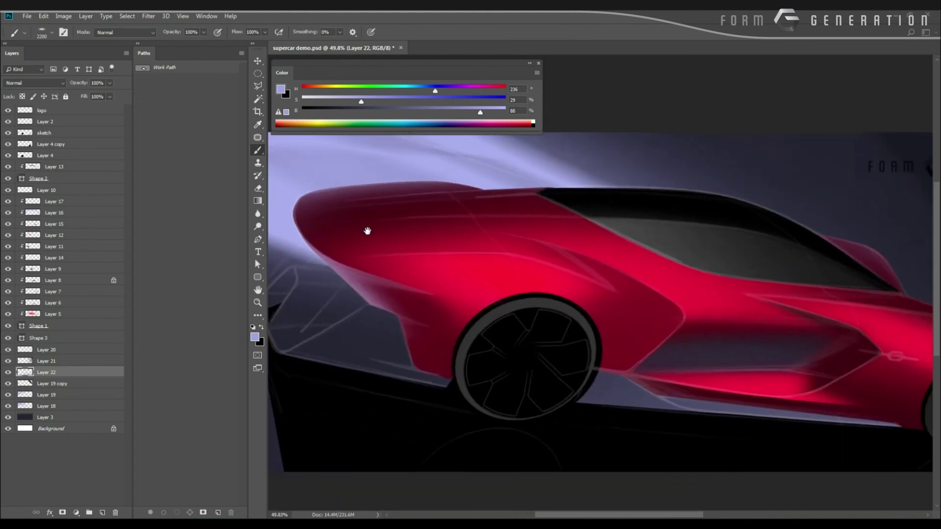